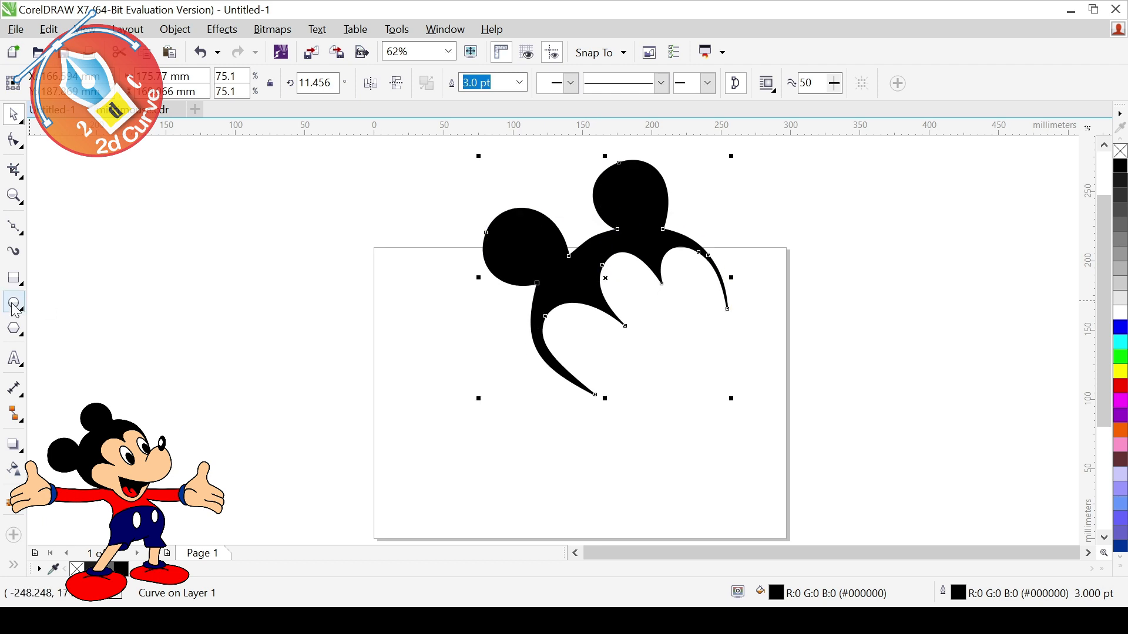
Step: Draw a closed straight-segment outline for the muzzle and chin, starting from the lower tip of the black head shape
click(589, 390)
click(615, 410)
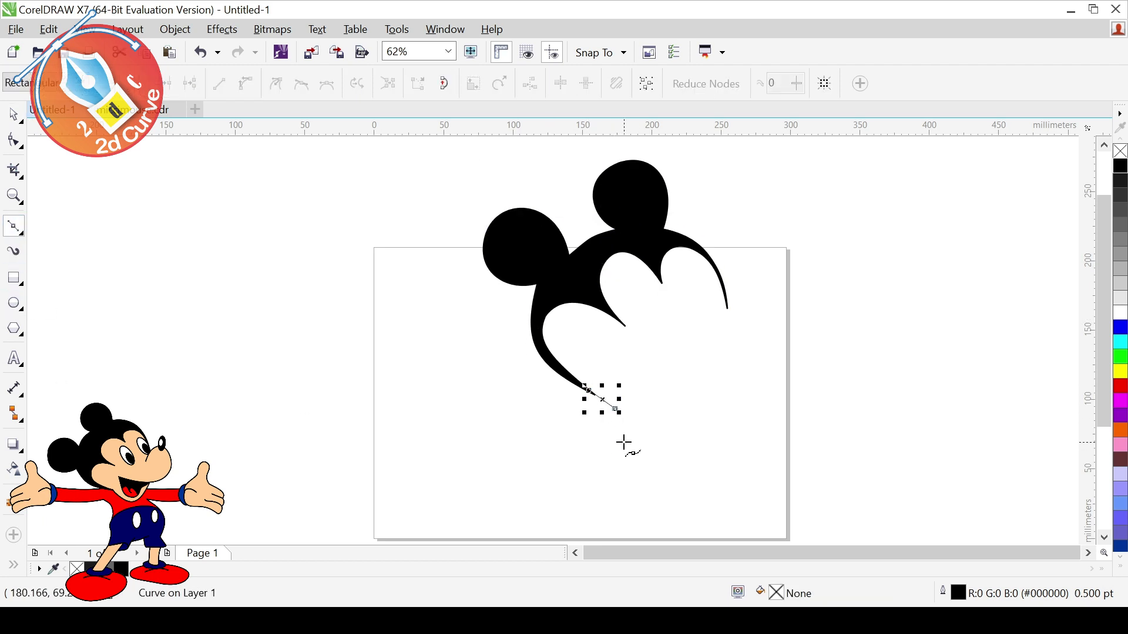
click(631, 437)
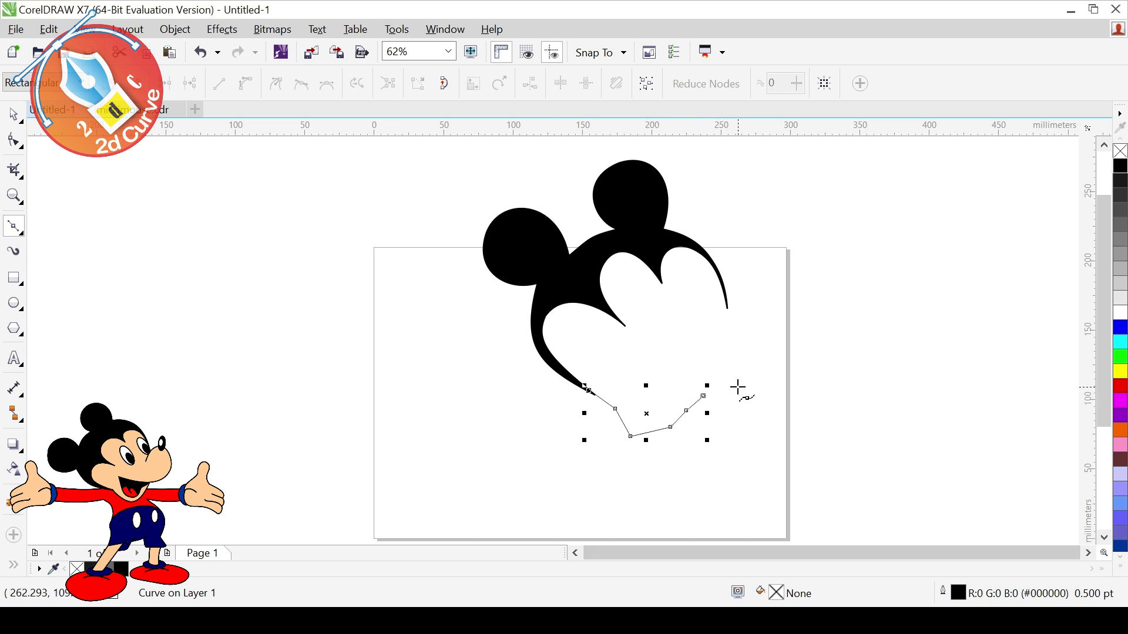
click(746, 321)
click(716, 343)
click(589, 391)
Step: Convert all segments of the muzzle outline to curves and bend its upper and right-hand edges into a rounded snout
click(14, 140)
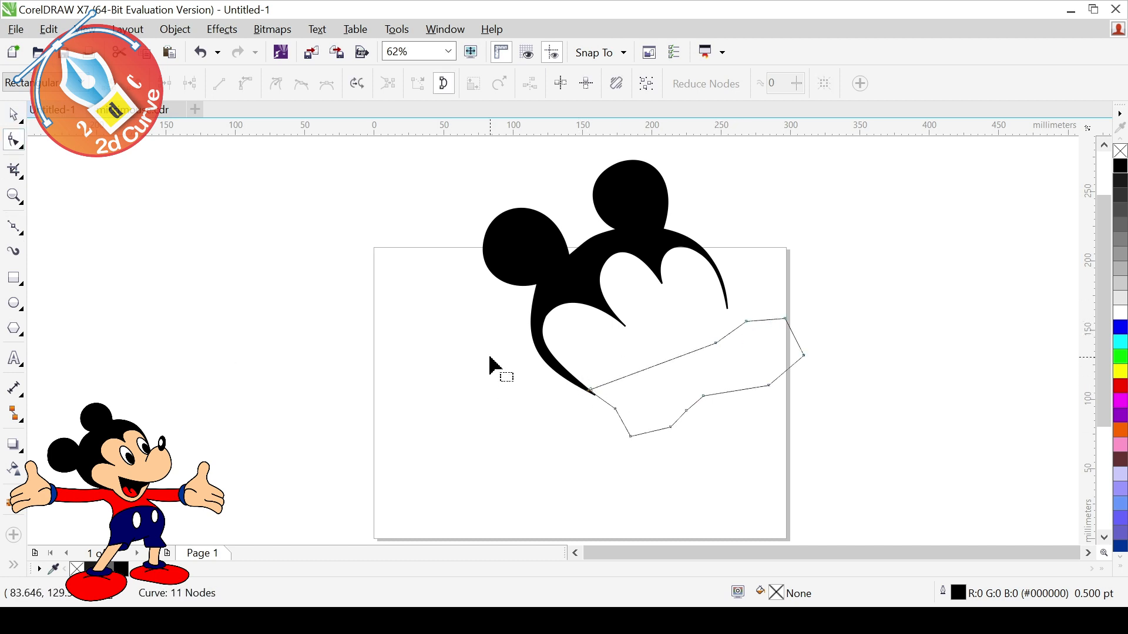
drag(477, 313, 867, 471)
click(251, 83)
scroll(709, 397, up, 1)
click(733, 404)
drag(793, 245, 789, 240)
drag(870, 240, 808, 233)
double_click(909, 315)
drag(896, 327, 862, 238)
drag(950, 283, 928, 324)
Step: Smooth the lower muzzle and chin by removing surplus nodes and bending the segments, and fill the shape white
drag(777, 384, 775, 394)
key(Delete)
click(642, 457)
double_click(674, 424)
click(642, 458)
drag(684, 417, 691, 424)
click(1118, 312)
key(space)
Step: Draw a four-sided patch over the muzzle's straight upper edge and give it a white fill and white outline
click(225, 322)
click(16, 226)
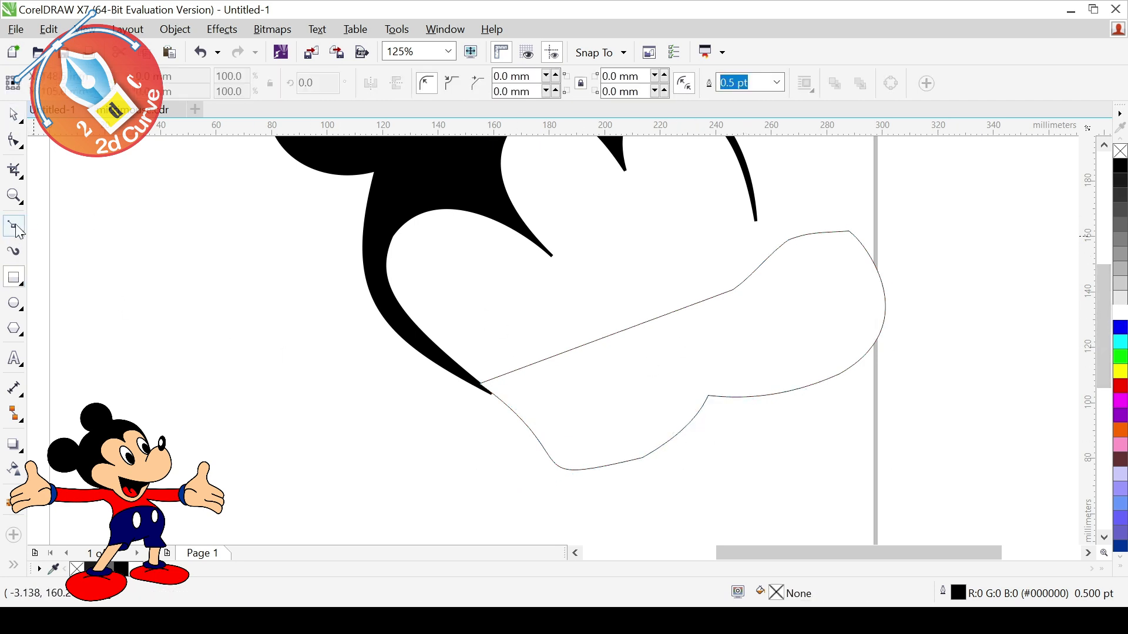
click(723, 277)
click(737, 301)
click(492, 386)
click(477, 360)
key(space)
click(1119, 312)
right_click(1120, 313)
Step: Adjust the muzzle outline's nodes and handles near the cheek so the line runs smoothly out of the head's lower tip
scroll(632, 354, up, 1)
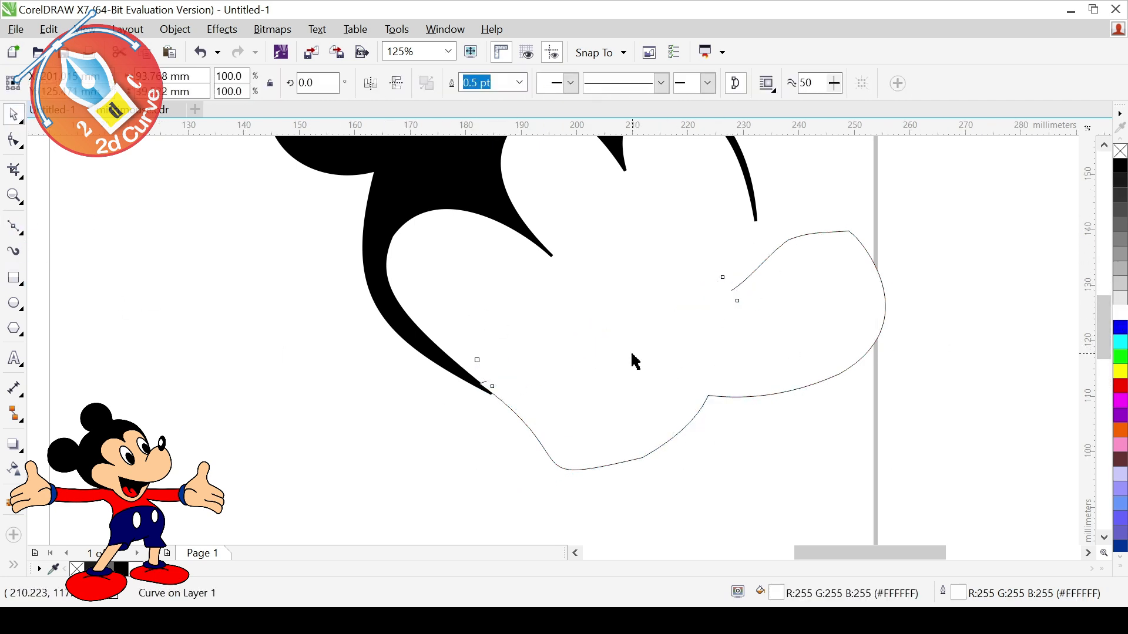
scroll(558, 370, up, 3)
key(F10)
drag(369, 419, 364, 426)
drag(308, 313, 270, 353)
drag(353, 441, 327, 403)
click(407, 475)
double_click(401, 460)
drag(400, 460, 388, 483)
key(ctrl+z)
drag(328, 405, 341, 399)
key(space)
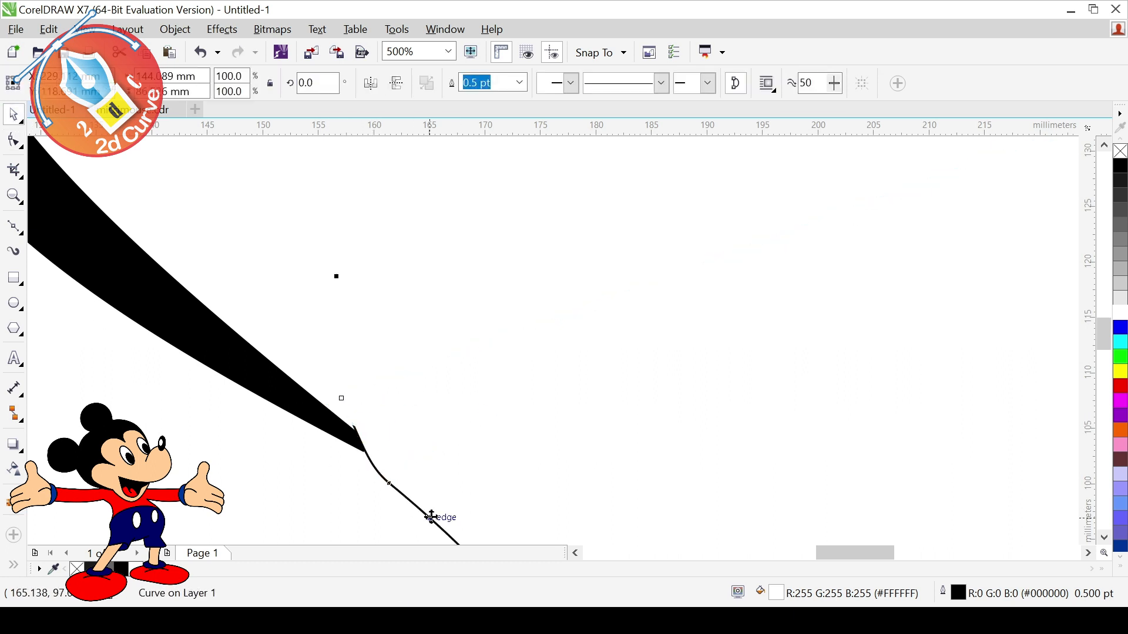
Step: Extend the corner between muzzle and chin into a smile line across the face, with a 3 pt outline
scroll(459, 501, down, 3)
drag(1104, 359, 1103, 387)
click(969, 471)
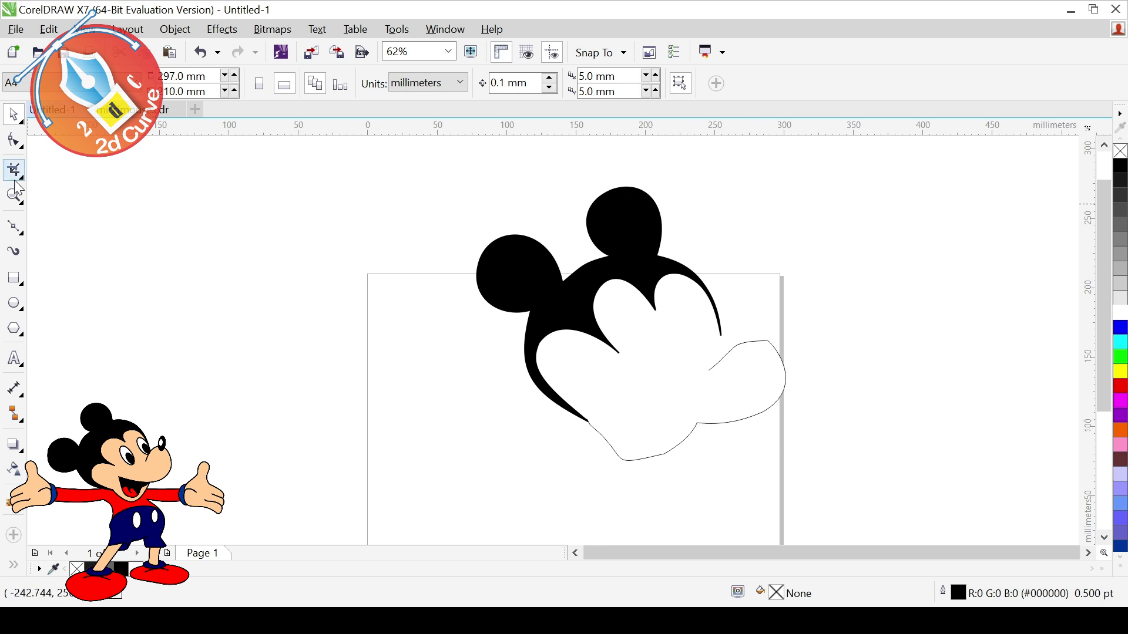
click(711, 431)
scroll(710, 432, up, 2)
double_click(709, 424)
drag(710, 424, 732, 467)
key(space)
Step: Bring the muzzle shape to the front and delete the white patch covering its upper edge
click(546, 379)
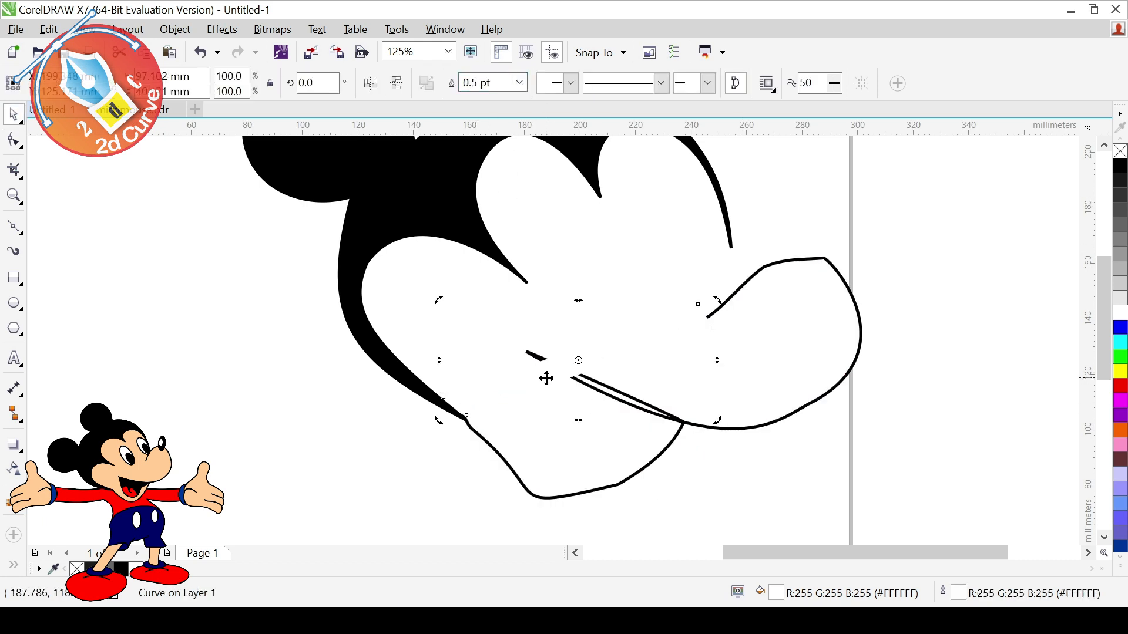
click(788, 414)
key(shift+Page_Up)
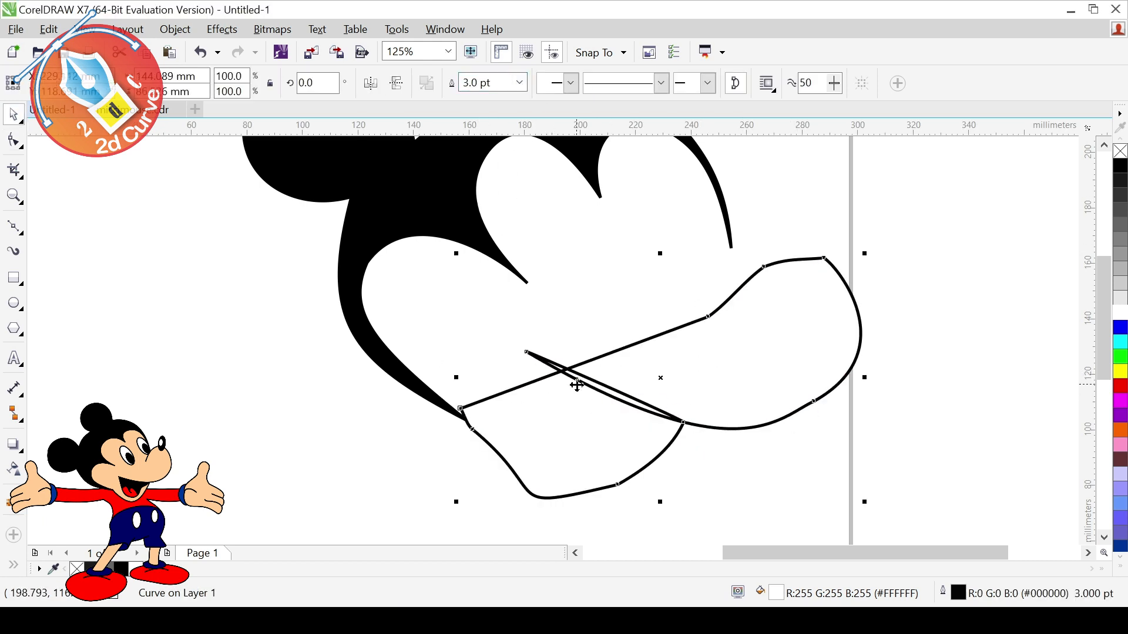
key(space)
click(530, 365)
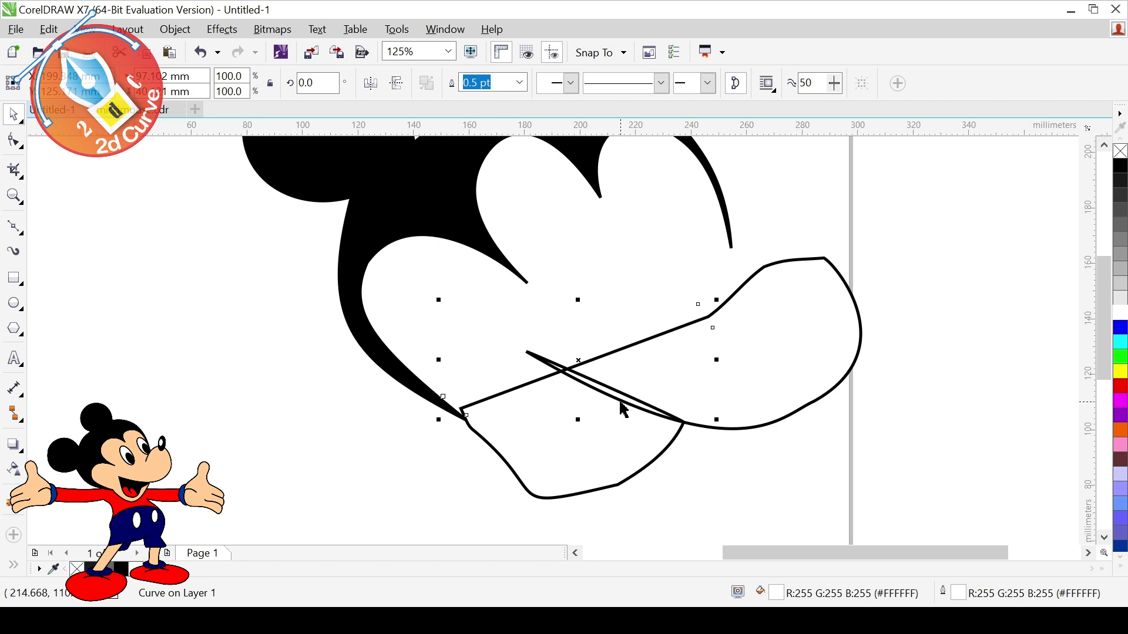
key(Delete)
Step: Thin the smile line by adjusting its curve handles, and raise the cheek-end node to curve the muzzle's upper edge
click(586, 435)
key(space)
drag(584, 380, 596, 372)
key(ctrl+z)
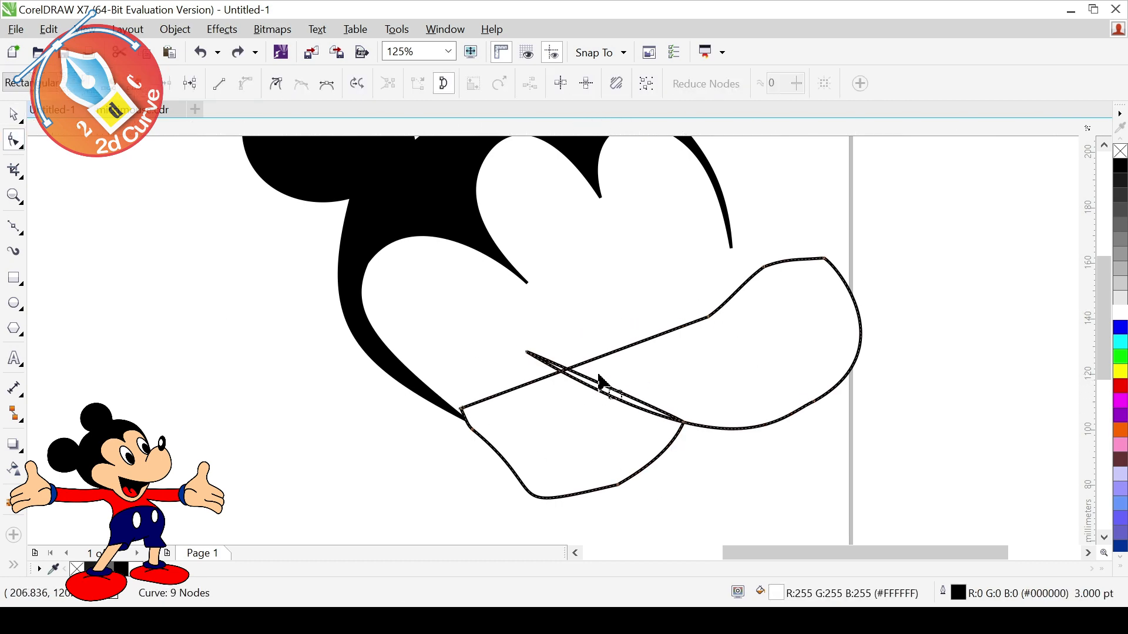
scroll(571, 384, up, 2)
click(400, 251)
scroll(811, 436, down, 2)
scroll(952, 549, right, 4)
scroll(953, 549, left, 3)
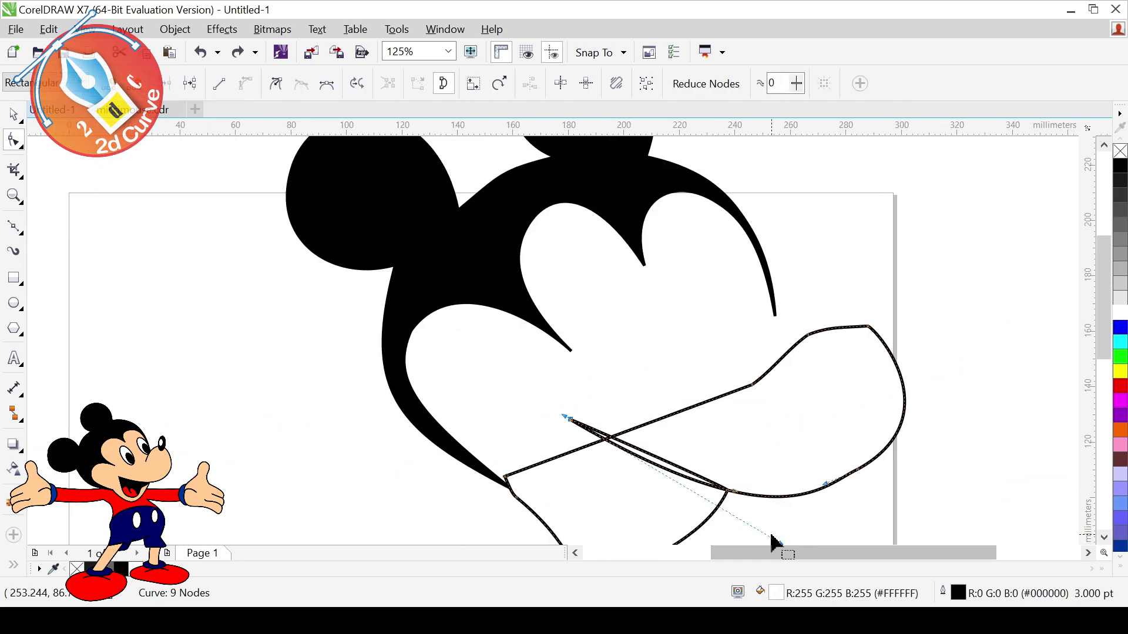
drag(730, 504, 670, 499)
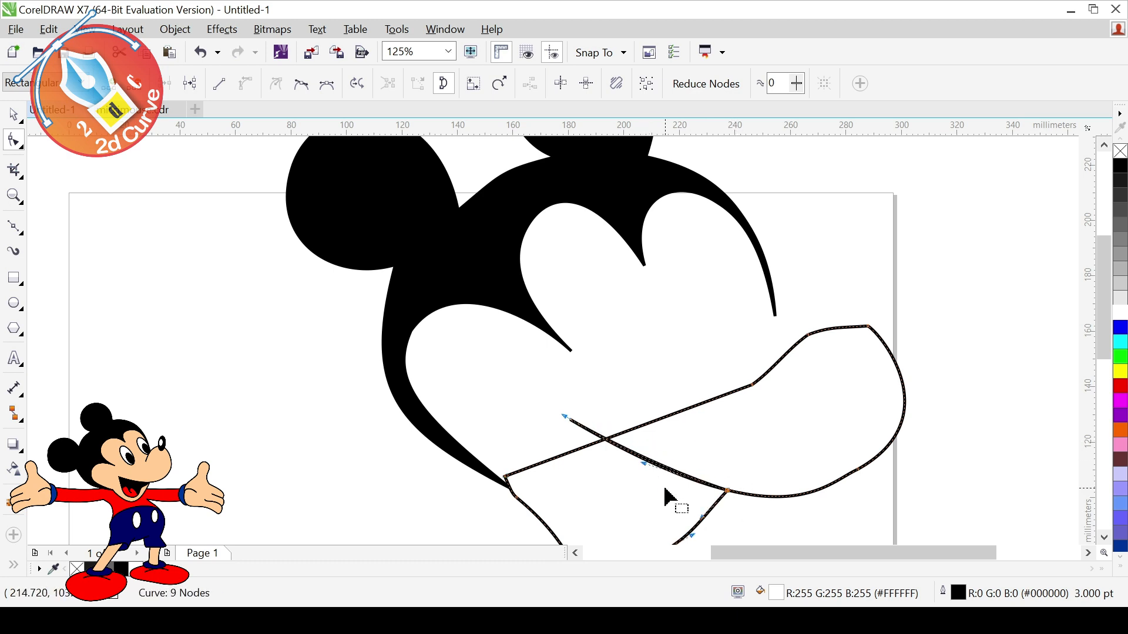
drag(507, 476, 475, 415)
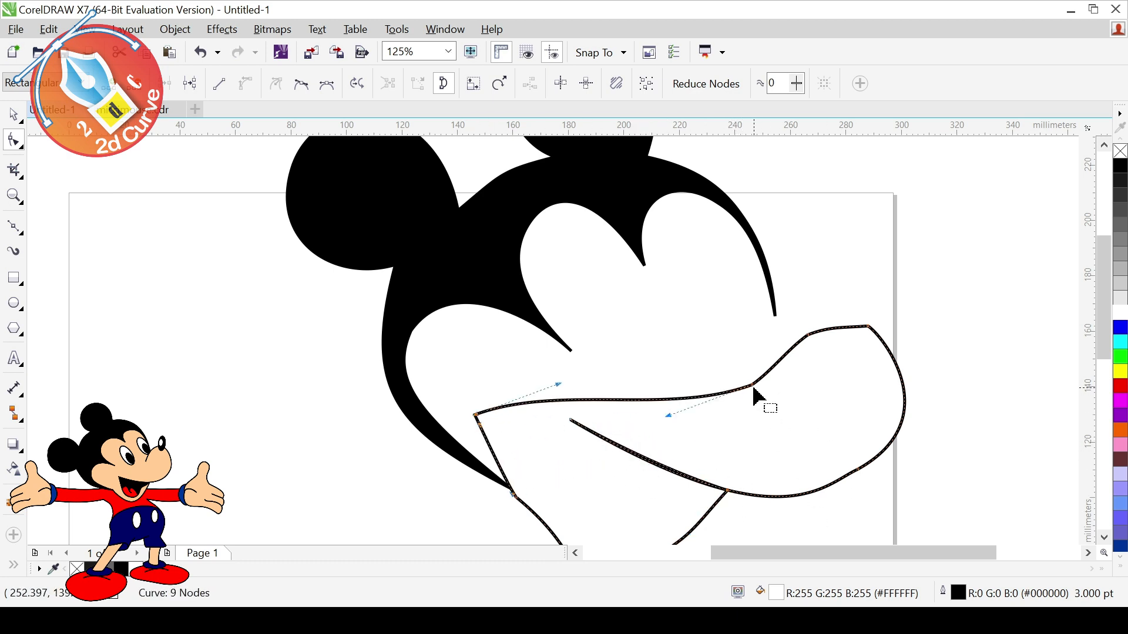
click(758, 399)
Step: Draw a closed patch around the muzzle's curved upper edge and make it white to hide that line
key(F5)
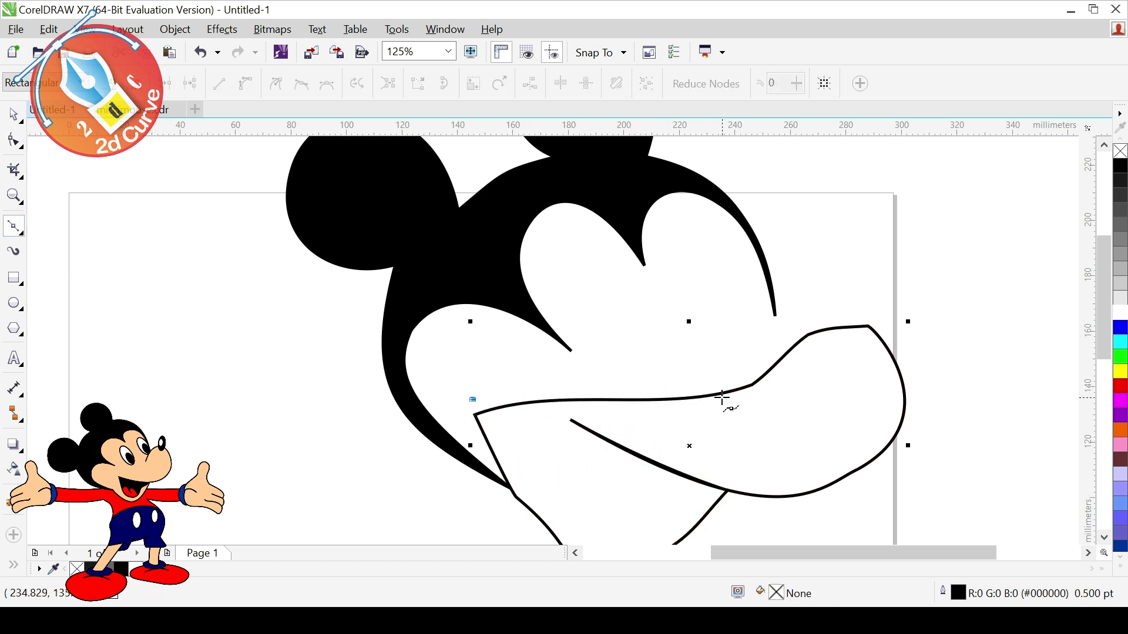
click(741, 381)
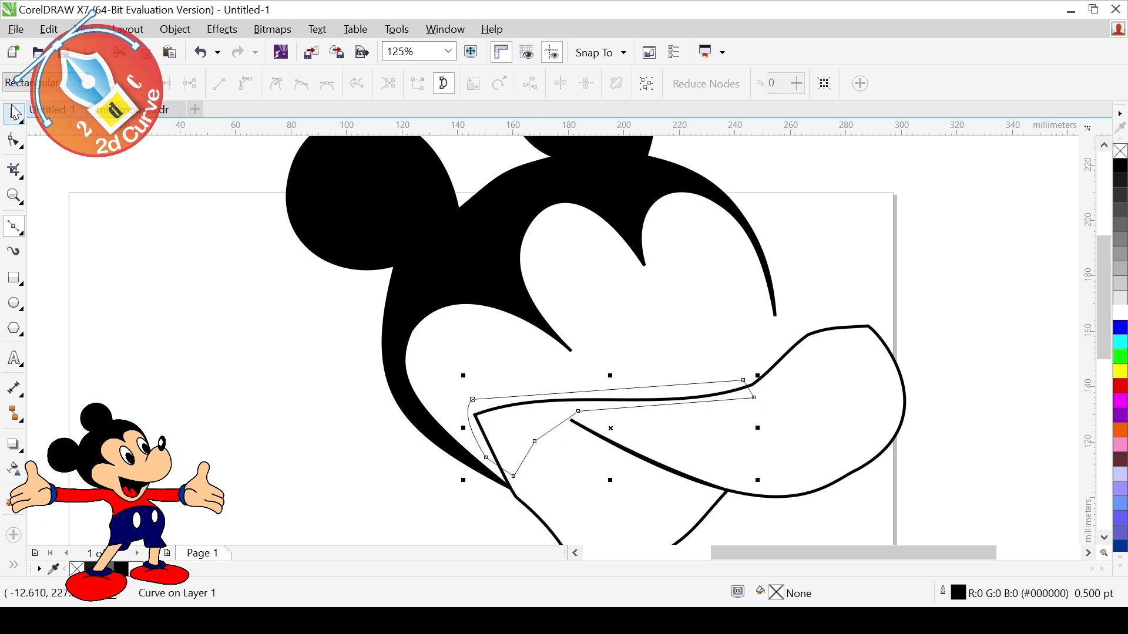
key(Delete)
scroll(711, 488, down, 1)
scroll(774, 387, down, 3)
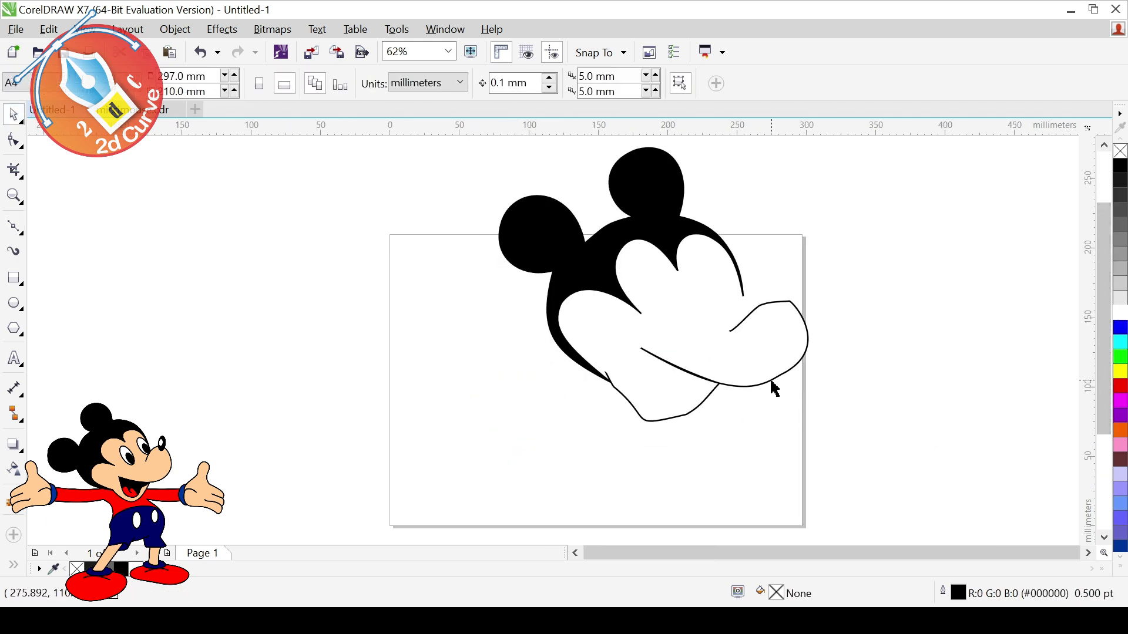
Step: Reshape the chin into a rounded curve and smooth the snout by removing its top node and adjusting the lower one
double_click(702, 414)
drag(611, 390, 649, 433)
drag(595, 356, 610, 378)
drag(660, 452, 698, 415)
double_click(792, 302)
mouse_move(785, 377)
mouse_down()
mouse_move(813, 346)
mouse_move(763, 382)
mouse_move(769, 390)
mouse_up()
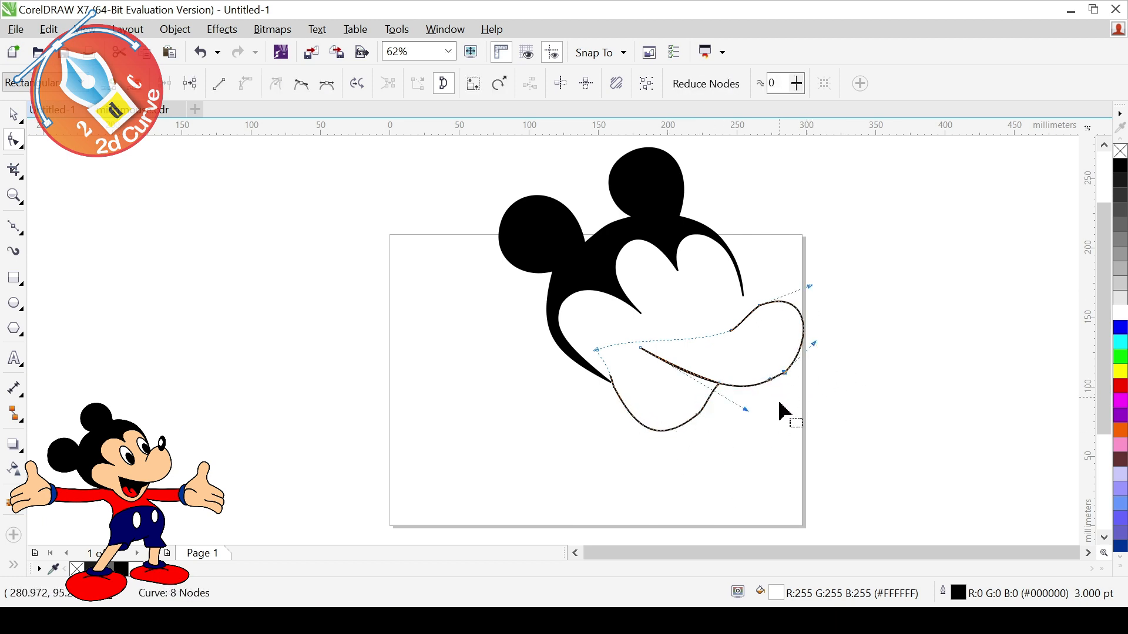
Step: Draw a black-filled ellipse about 14 mm wide at the snout's upper end and tilt it to about 339° as the nose
scroll(781, 403, up, 4)
scroll(750, 372, down, 4)
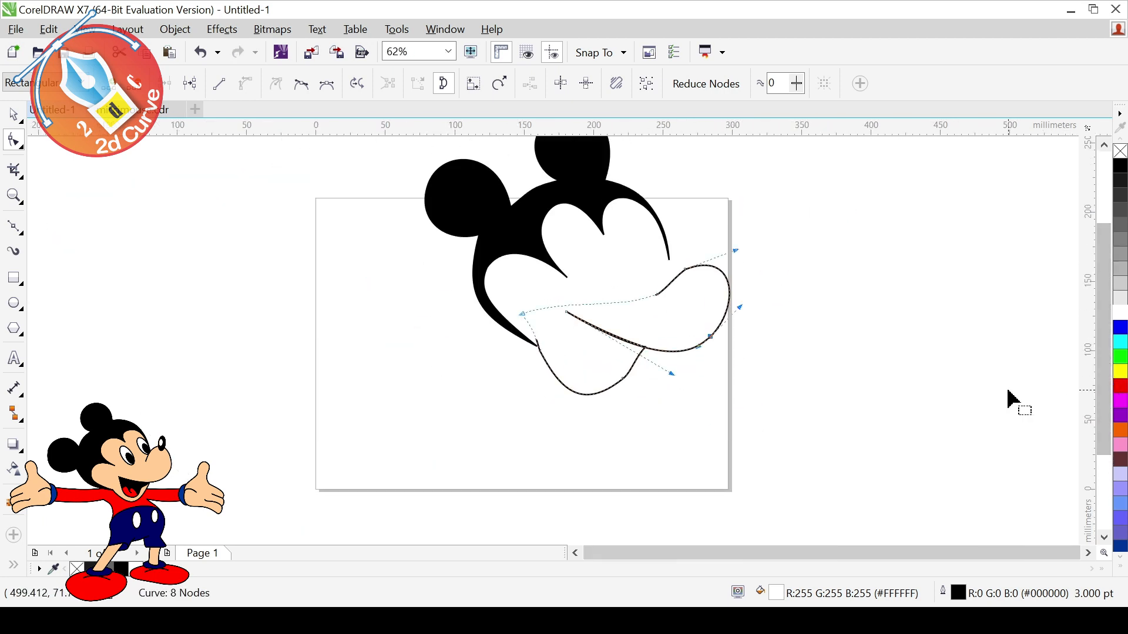
click(14, 303)
drag(705, 227, 733, 279)
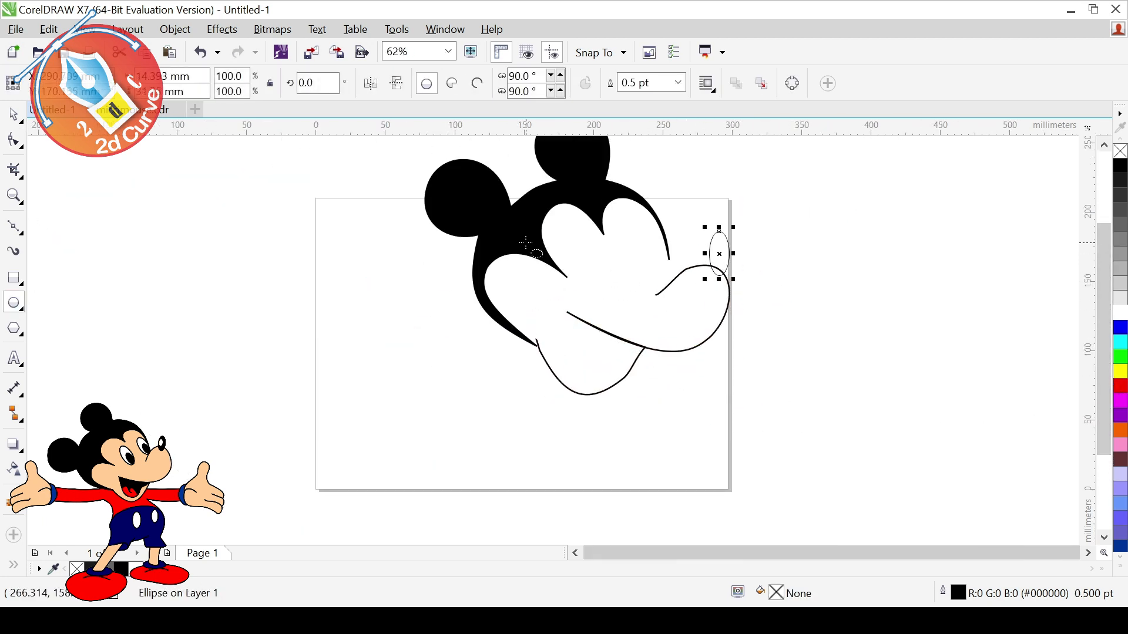
click(1120, 167)
click(718, 254)
drag(736, 228, 739, 237)
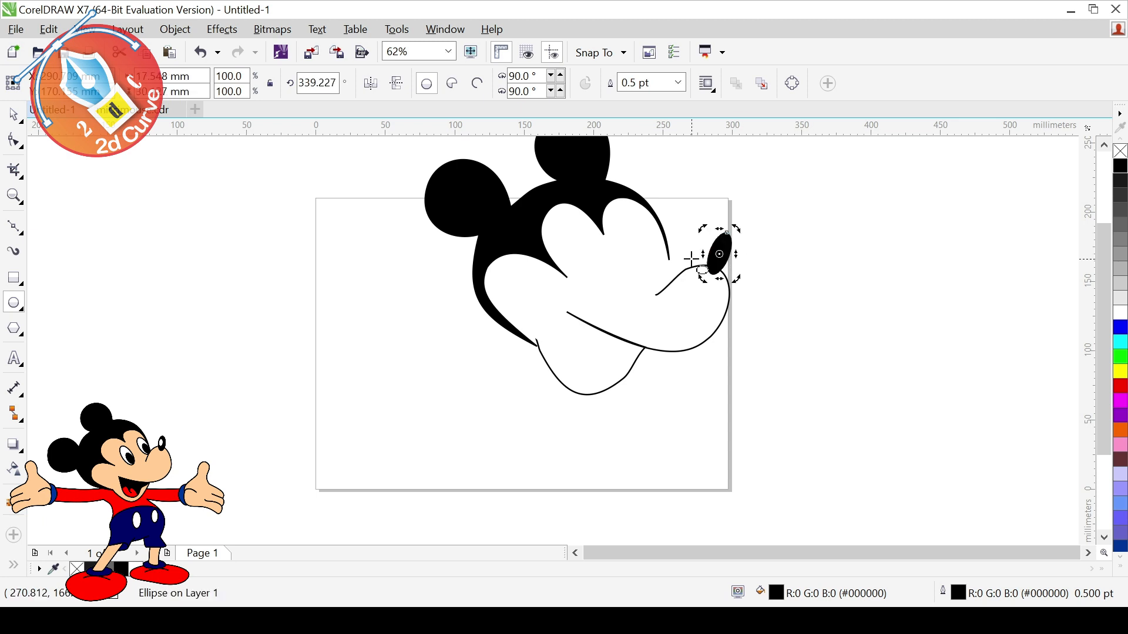
Step: Move the nose onto the snout and add a smaller ellipse inside it with white fill and outline as a highlight
click(13, 113)
drag(719, 254, 728, 273)
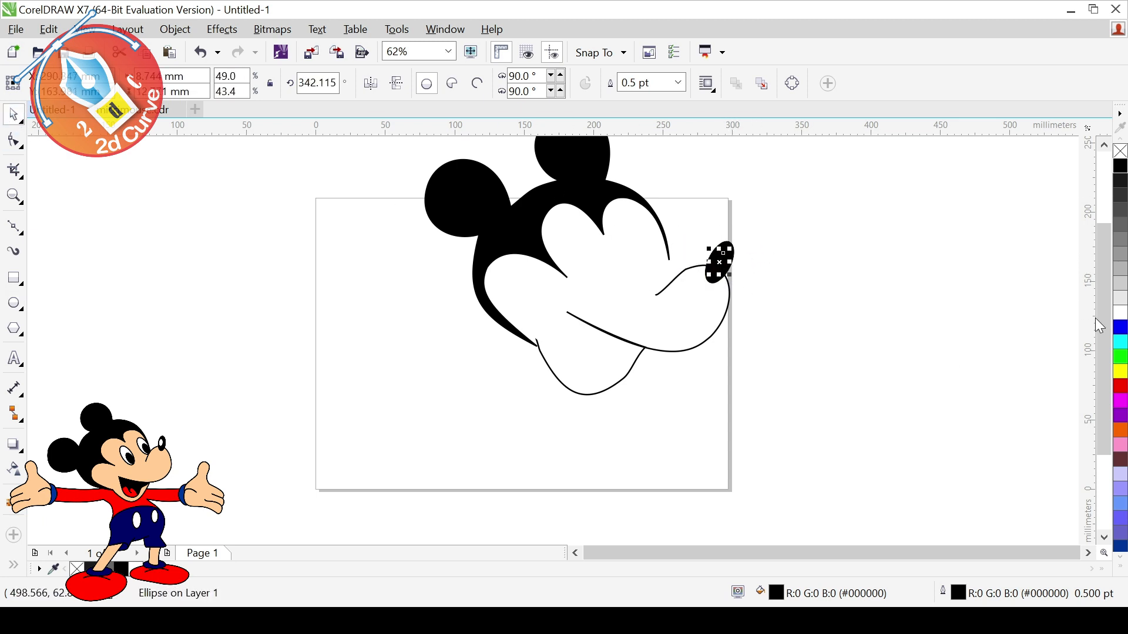
click(1121, 314)
right_click(1121, 315)
Step: Lower the mouth-corner node of the muzzle shape and round the snout's lower edge outward
click(735, 382)
click(645, 351)
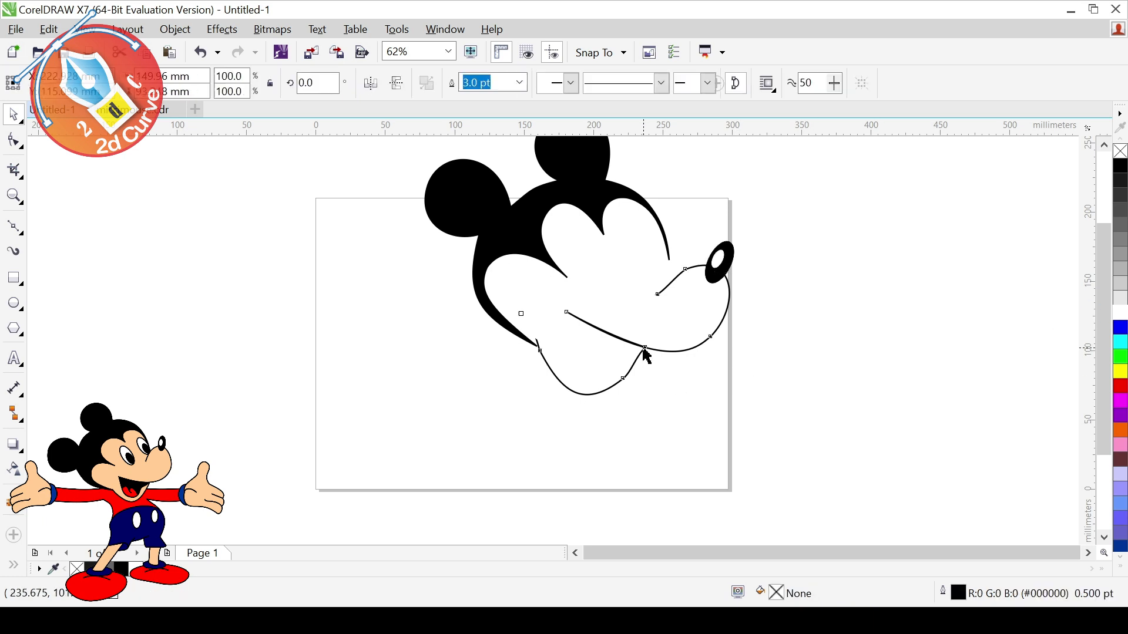
key(F10)
drag(644, 351, 649, 365)
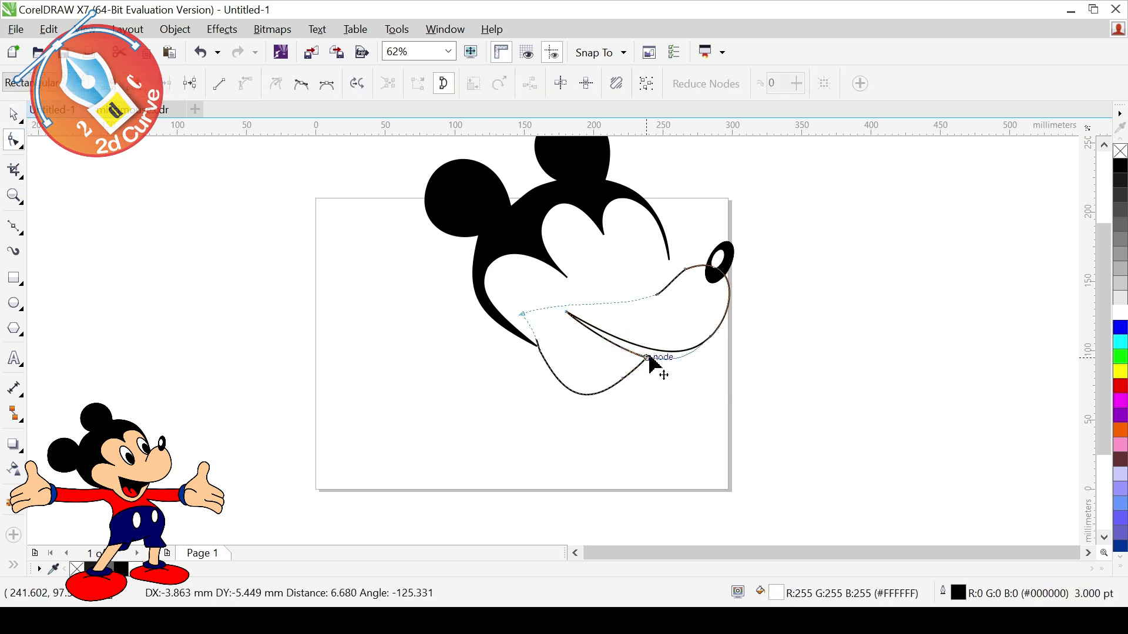
drag(695, 407, 730, 335)
click(624, 433)
Step: Draw a closed straight-segment outline for the open mouth between the smile line and the chin
key(F5)
double_click(567, 356)
click(587, 382)
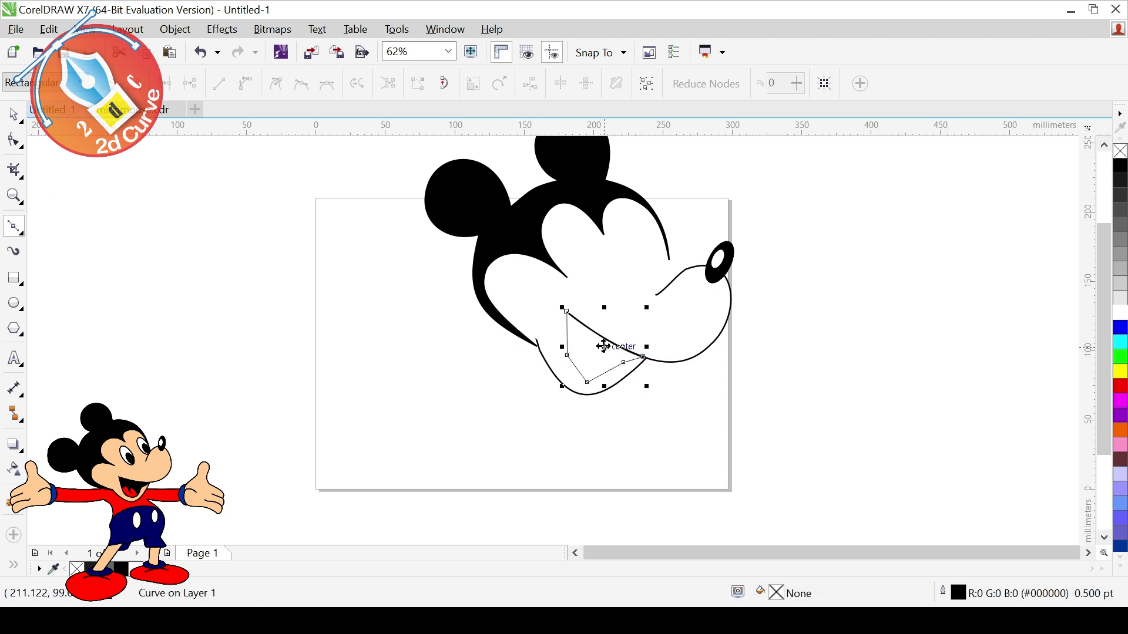
Step: Remove a surplus node from the mouth outline and bend its sides into smooth curves with a 3 pt outline
key(F10)
scroll(587, 359, up, 2)
drag(600, 376, 546, 315)
key(Delete)
drag(637, 380, 632, 416)
mouse_move(538, 344)
mouse_down()
mouse_move(529, 388)
mouse_move(549, 355)
mouse_up()
scroll(624, 431, down, 2)
key(space)
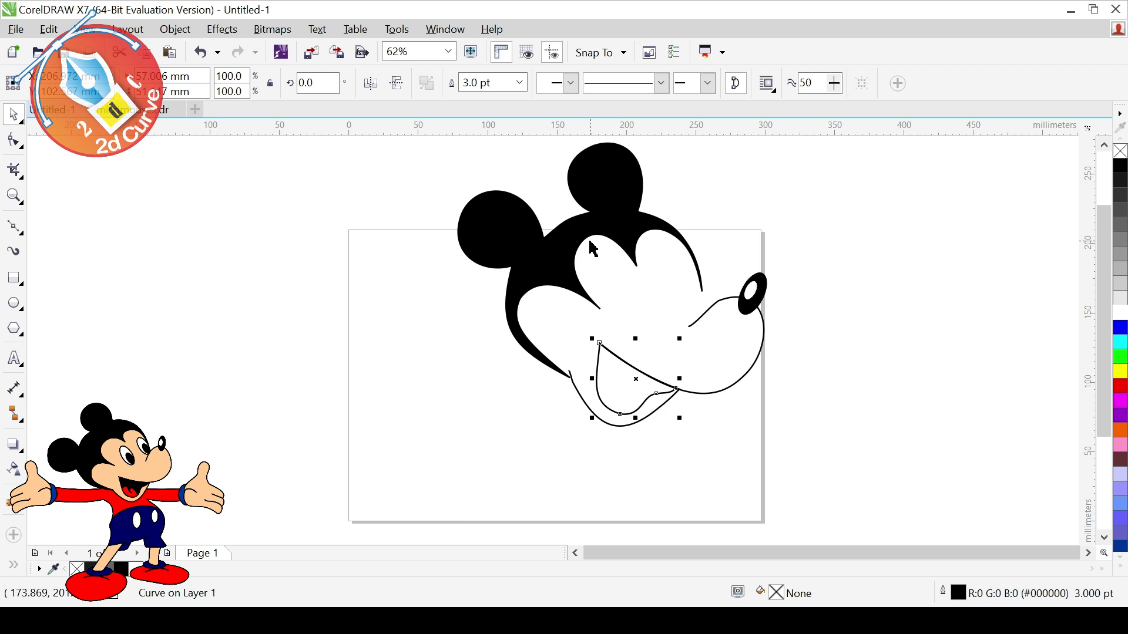
Step: Adjust the end of the muzzle's upper line and bend the snout's lower-right edge into a rounder curve
click(655, 470)
click(707, 311)
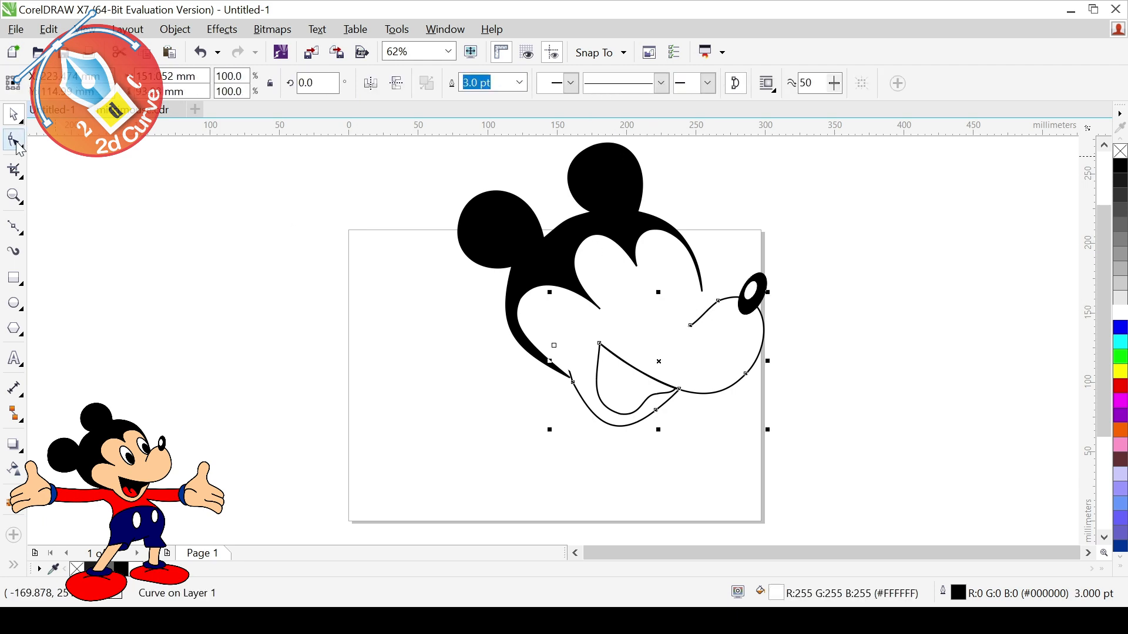
key(F10)
scroll(712, 317, up, 2)
click(670, 326)
mouse_move(673, 332)
mouse_down()
mouse_move(700, 297)
mouse_move(659, 334)
mouse_up()
click(586, 362)
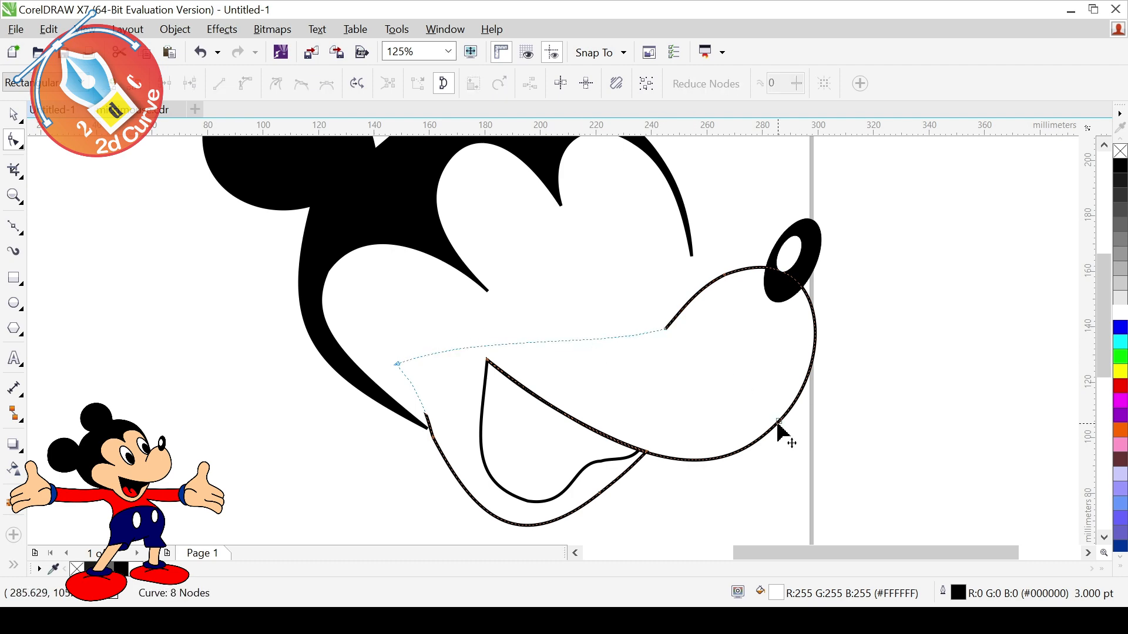
drag(777, 424, 827, 377)
Step: Fine-tune both handles of the node on the snout's lower right to smooth the kink in the outline
scroll(844, 464, down, 3)
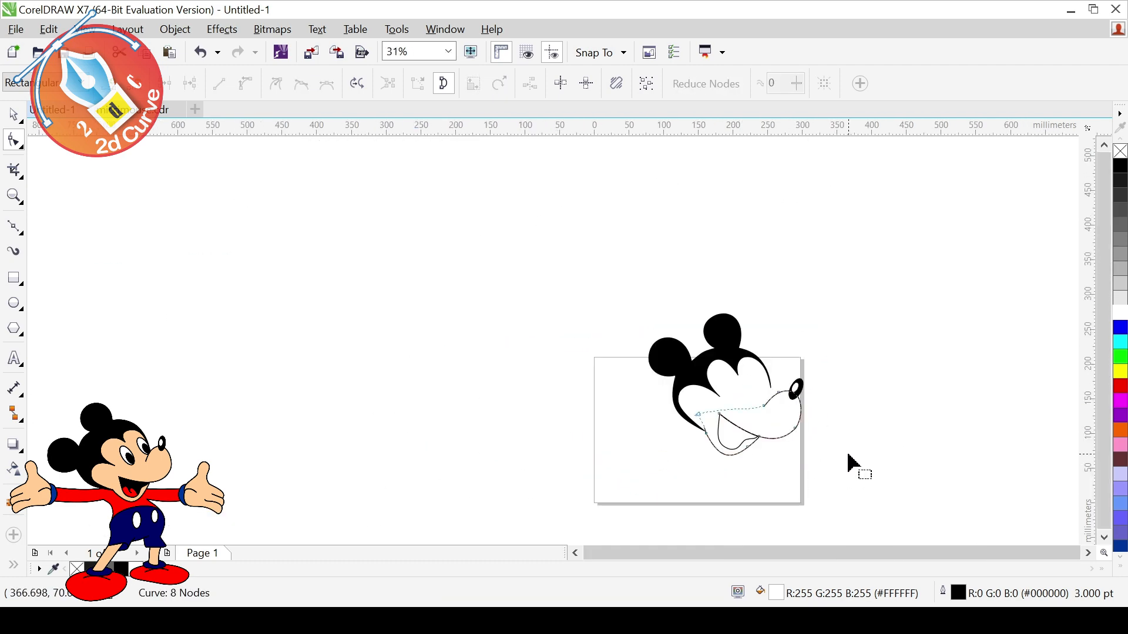
scroll(834, 452, up, 2)
key(space)
click(13, 141)
scroll(823, 418, up, 3)
click(421, 351)
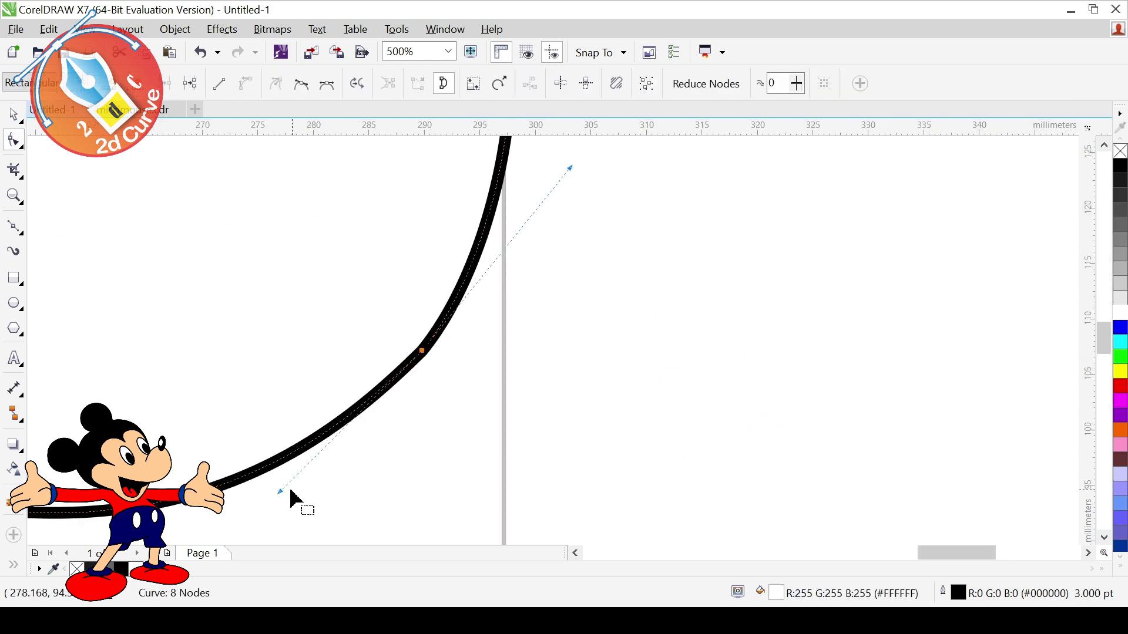
drag(283, 491, 292, 492)
drag(568, 169, 567, 184)
key(space)
scroll(769, 554, down, 4)
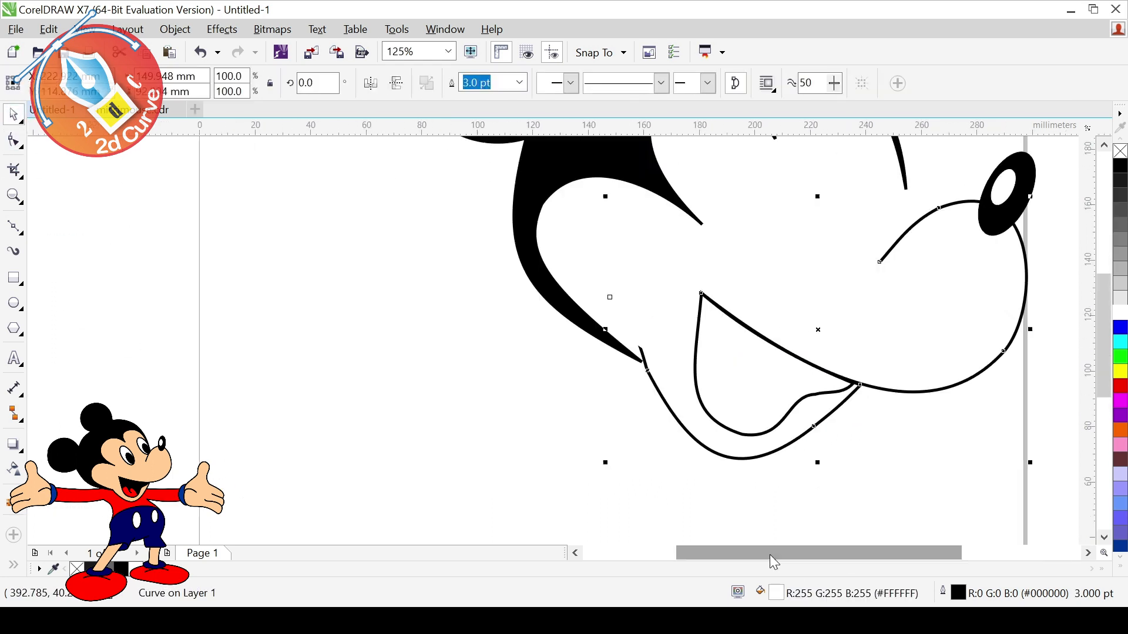
Step: Select the nodes of both ears on the black head shape and shift the ears outward to enlarge the head
scroll(1000, 493, down, 2)
click(1000, 494)
key(F10)
click(725, 373)
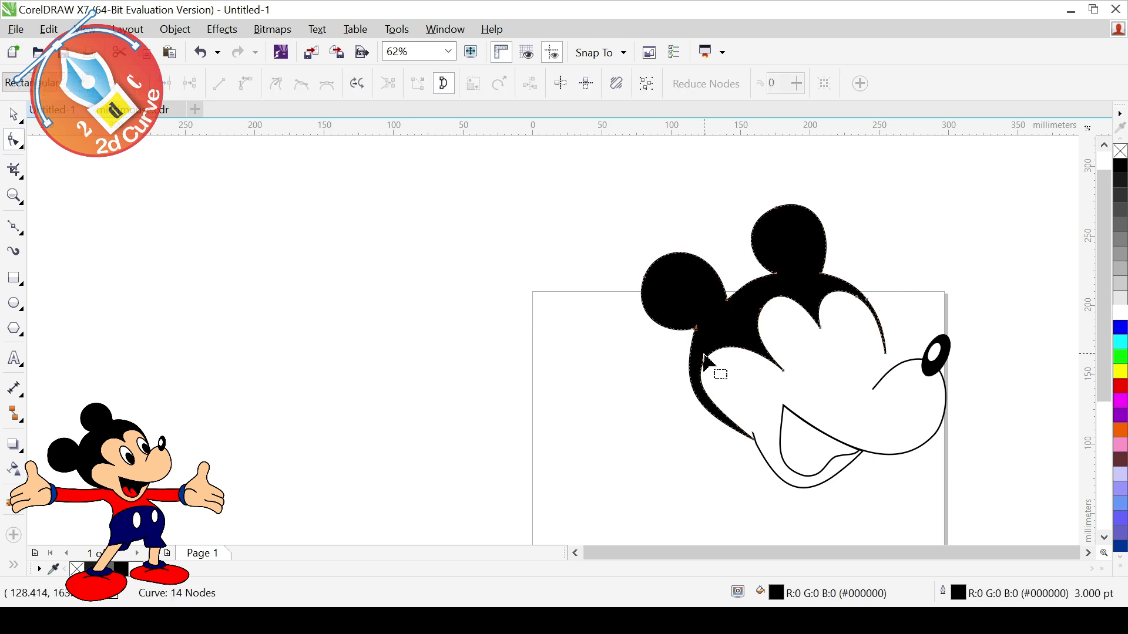
drag(541, 156, 703, 292)
drag(711, 160, 832, 281)
drag(824, 282, 813, 263)
Step: Reshape the right side of the black head shape by moving the nodes and handles along its forehead strip
click(886, 353)
drag(874, 311, 886, 320)
scroll(886, 323, up, 4)
drag(891, 417, 843, 282)
scroll(723, 285, down, 3)
drag(722, 285, 699, 244)
scroll(470, 459, down, 2)
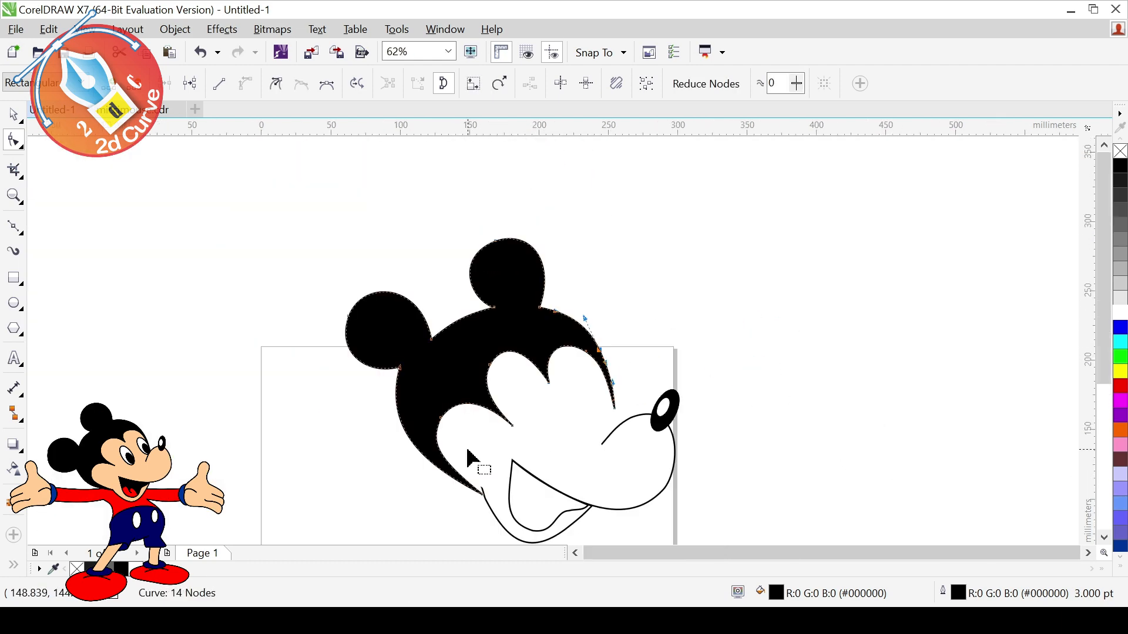
Step: Refine the forehead's right strip and the neighbouring eye arch so the strip tapers to a point above the snout
scroll(468, 452, left, 3)
scroll(734, 360, down, 2)
click(695, 299)
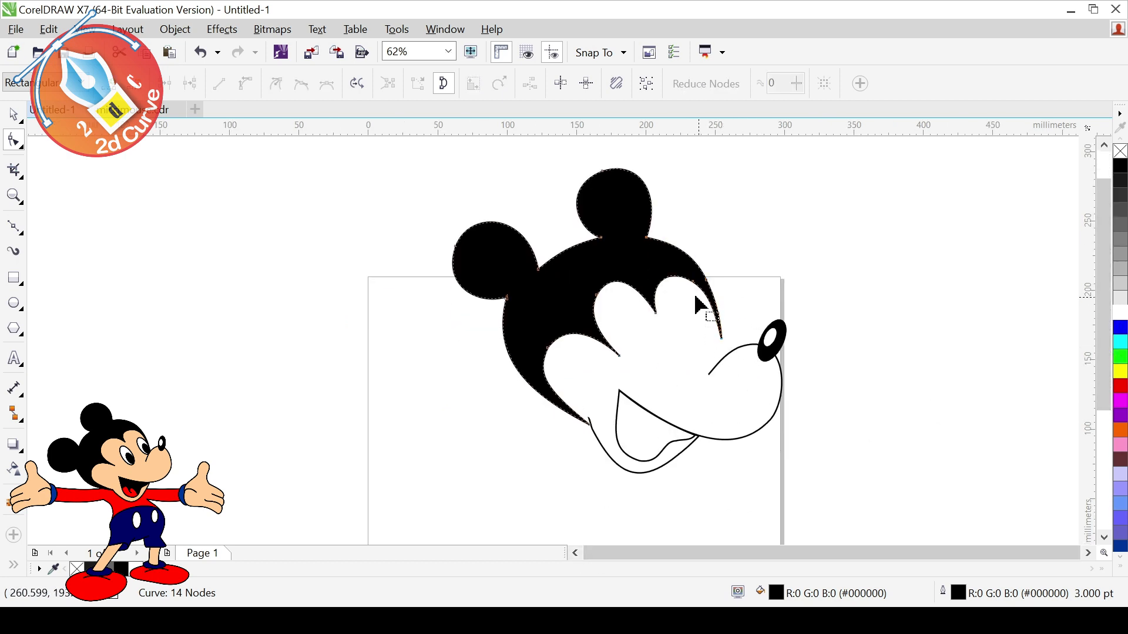
scroll(695, 299, up, 2)
click(637, 194)
click(719, 267)
drag(738, 389, 790, 340)
drag(692, 270, 730, 280)
drag(650, 228, 642, 234)
click(776, 367)
drag(697, 385, 674, 254)
scroll(623, 434, down, 2)
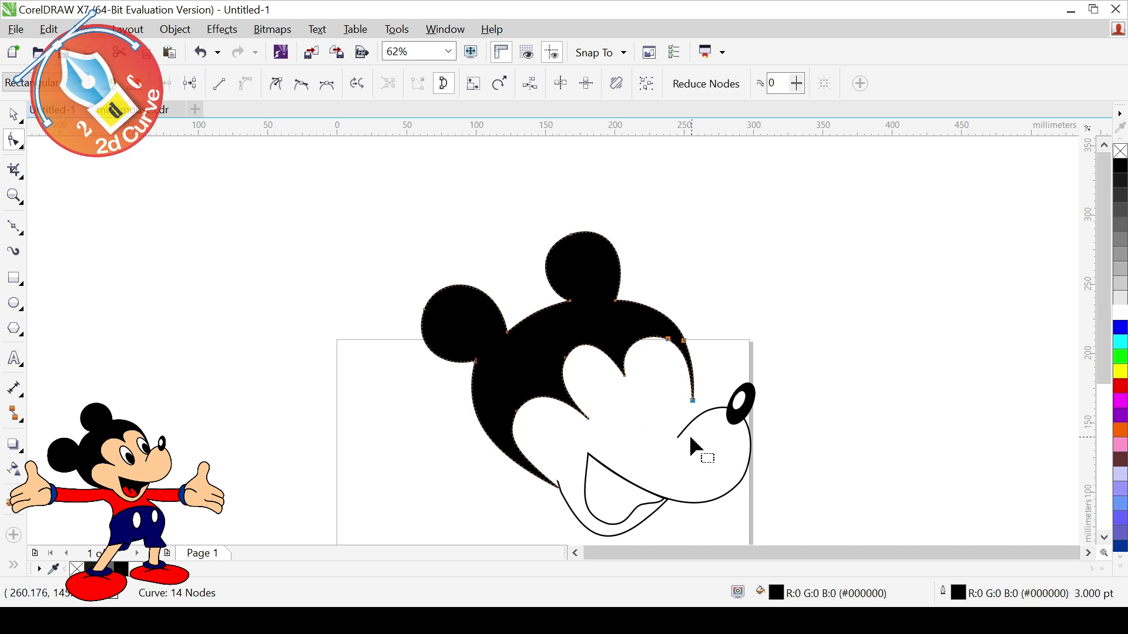
Step: Widen the black head shape by moving the forehead's right-edge nodes, the upper ear's right base node and the edge below the left ear
drag(686, 342, 695, 341)
mouse_move(616, 301)
mouse_down()
mouse_move(570, 305)
mouse_move(559, 290)
mouse_move(702, 297)
mouse_move(617, 290)
mouse_up()
click(770, 329)
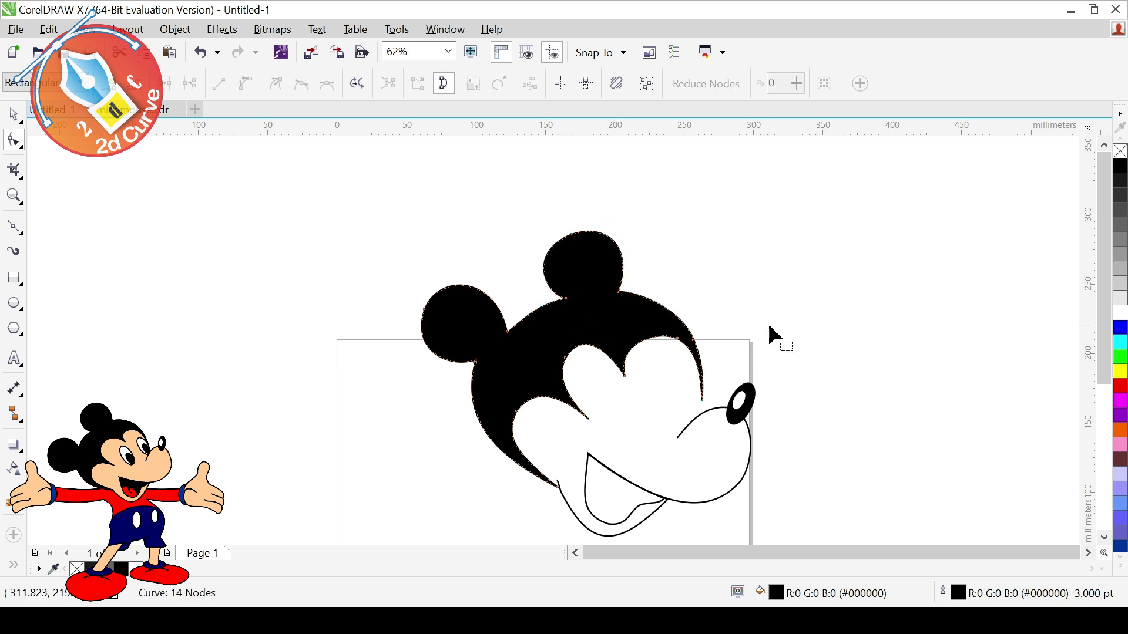
drag(476, 385, 470, 429)
Step: Move the pointed node between the two upper eye arches up and to the right
key(space)
click(201, 282)
click(13, 141)
click(624, 377)
drag(625, 376, 639, 364)
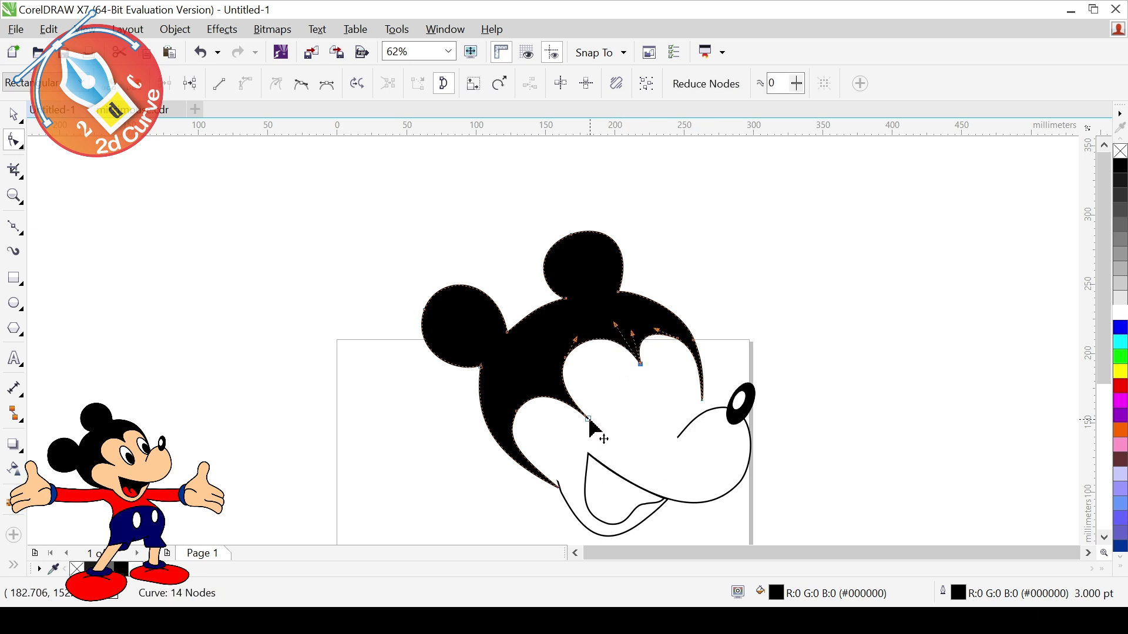
Step: Draw a narrow tilted eye ellipse about 24 mm wide below the middle eye arch and give it a 3 pt outline
key(F7)
drag(614, 374, 639, 403)
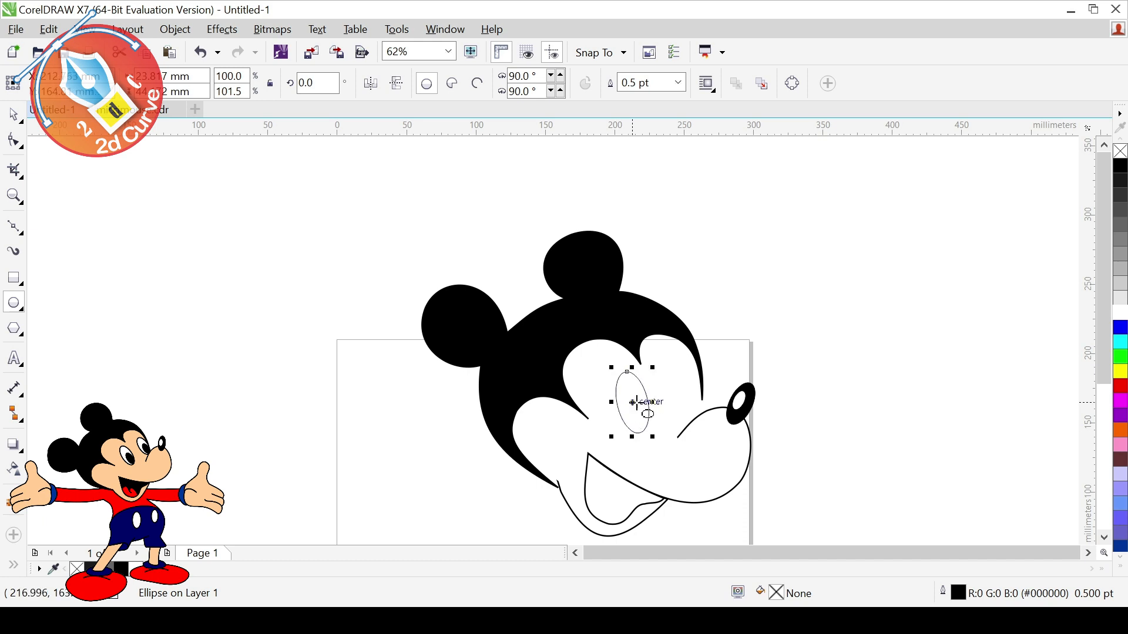
click(679, 83)
click(657, 224)
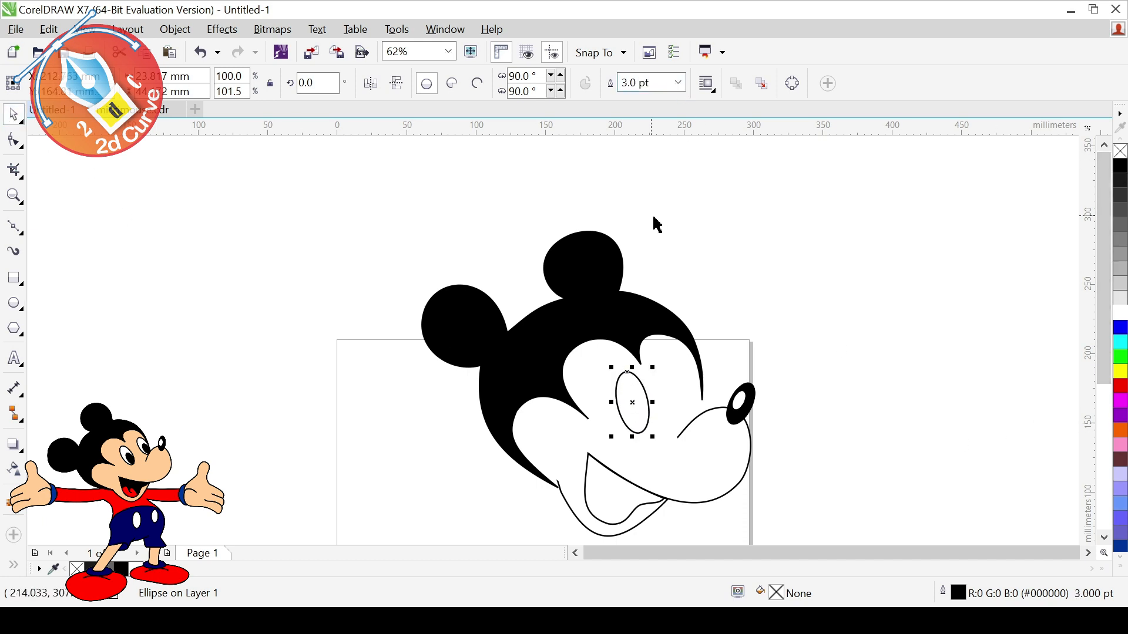
Step: Create a smaller copy of the eye ellipse, about 13 mm wide, low inside the eye and fill it black as the pupil
drag(652, 366, 645, 377)
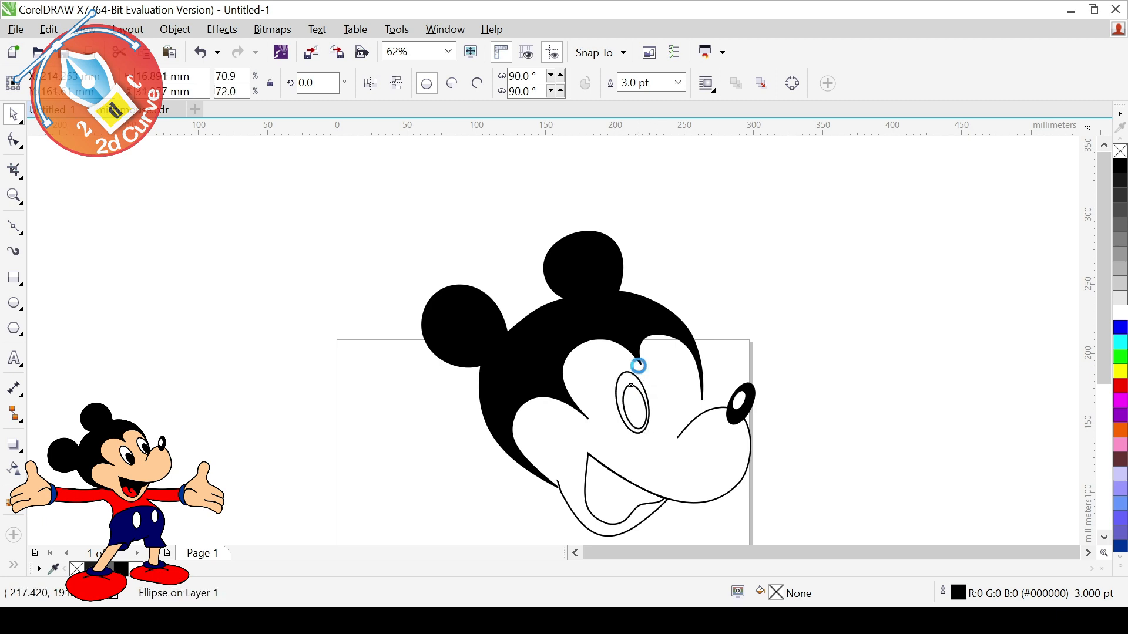
drag(637, 386, 666, 420)
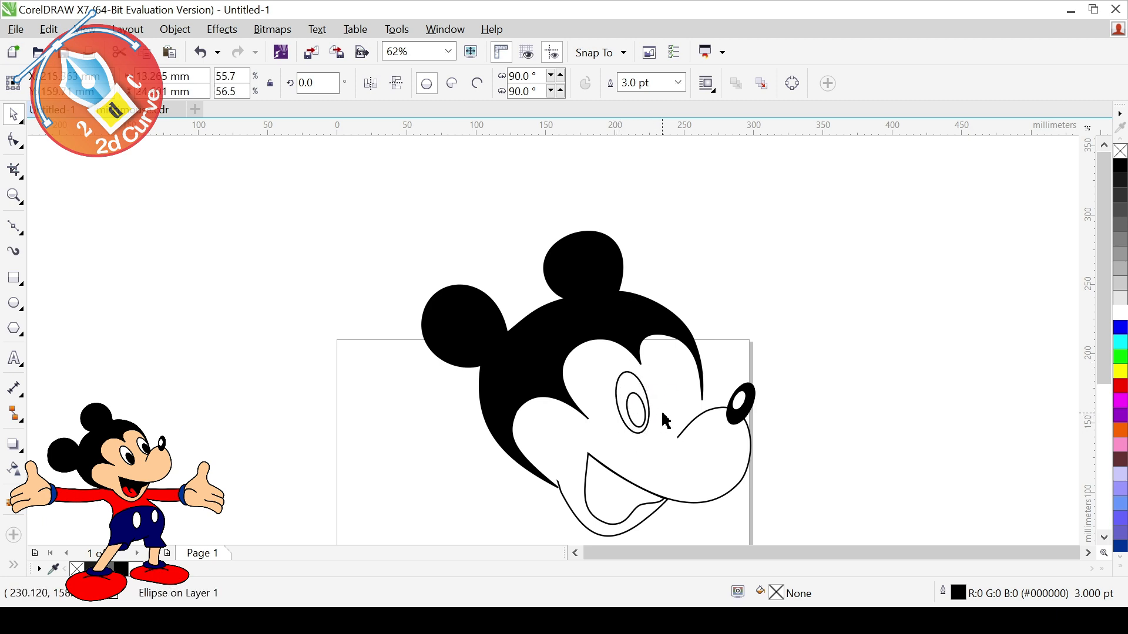
click(1120, 166)
click(702, 415)
Step: Duplicate the eye with its pupil and place the copy to the right, under the right eye arch
drag(635, 275, 608, 445)
drag(685, 293, 599, 444)
drag(632, 403, 685, 390)
right_click(685, 390)
click(978, 433)
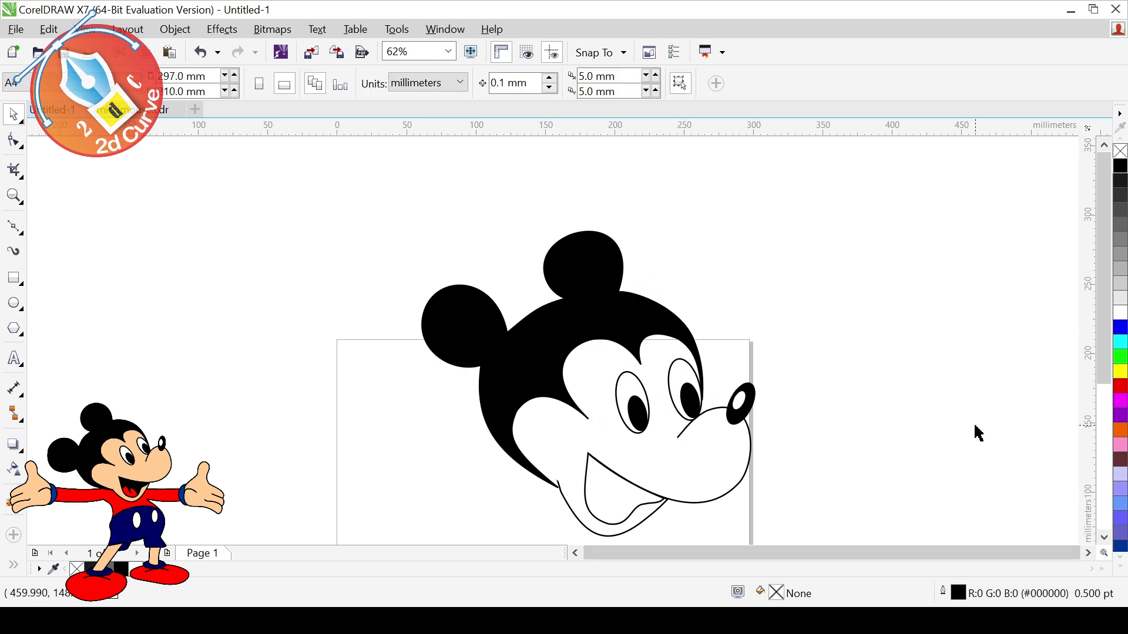
Step: Select the right eye with its pupil and scale both down slightly so they fit inside the face edge
key(ctrl+z)
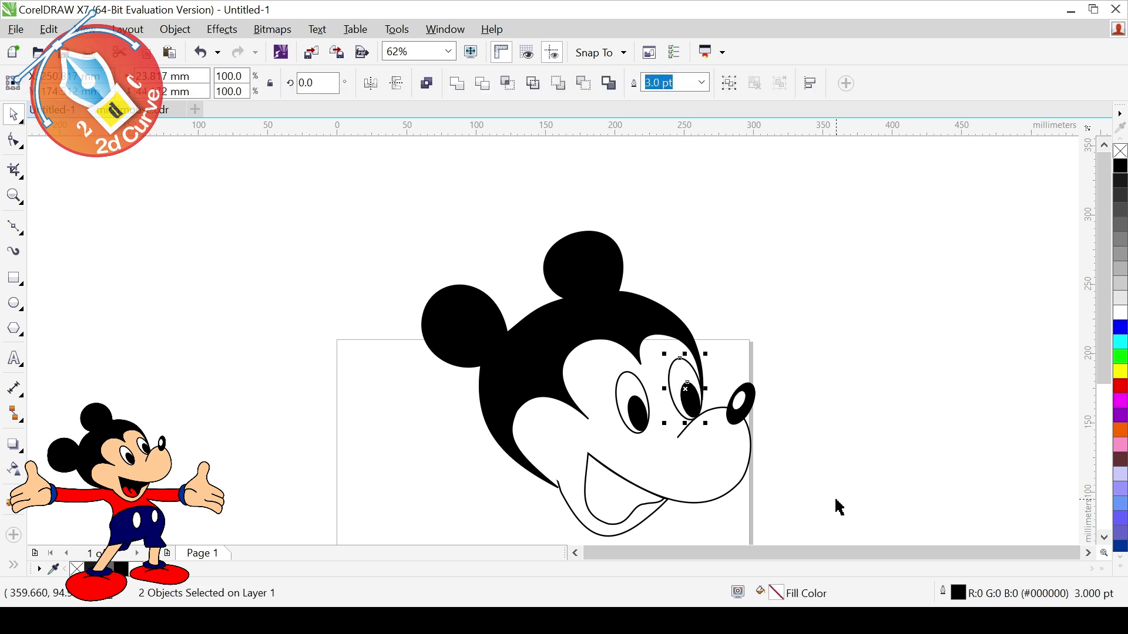
click(836, 499)
drag(1105, 348, 1106, 385)
drag(639, 185, 729, 348)
click(694, 305)
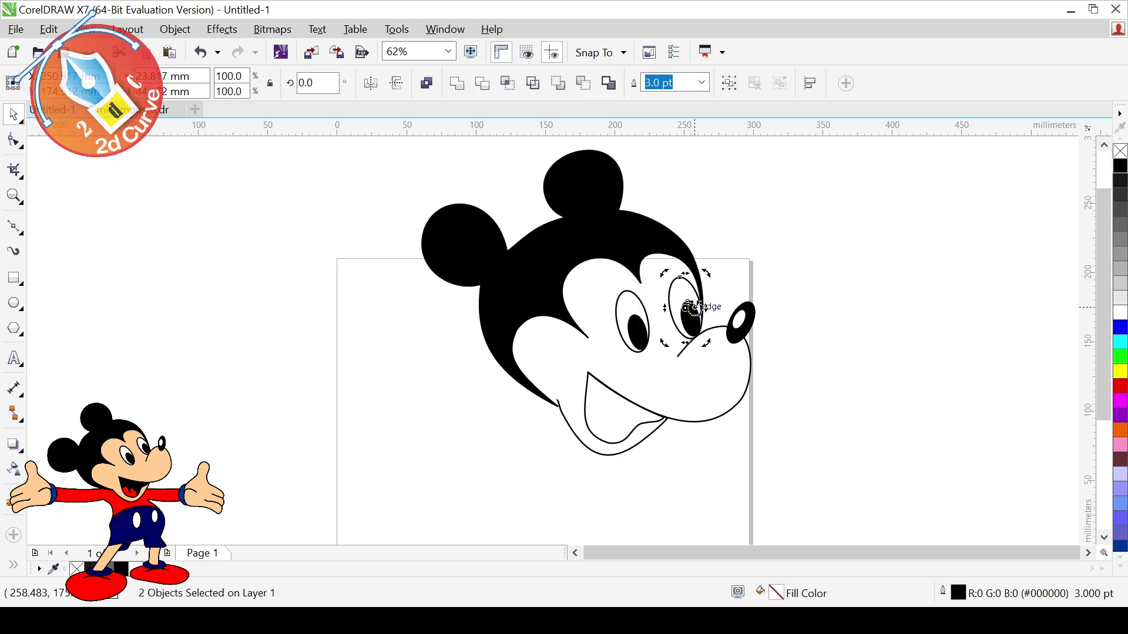
drag(664, 271, 668, 279)
click(780, 298)
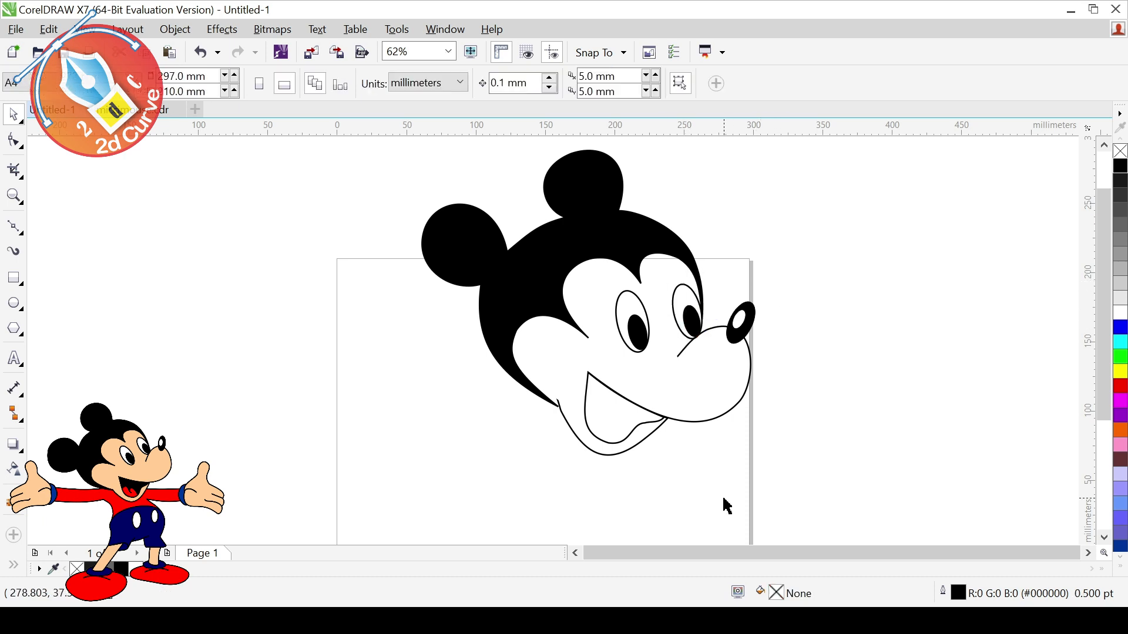
Step: Edit the black head shape's nodes and widen the base of the upper ear by moving its two base nodes outward
scroll(566, 417, up, 2)
click(566, 418)
click(15, 140)
scroll(588, 458, down, 4)
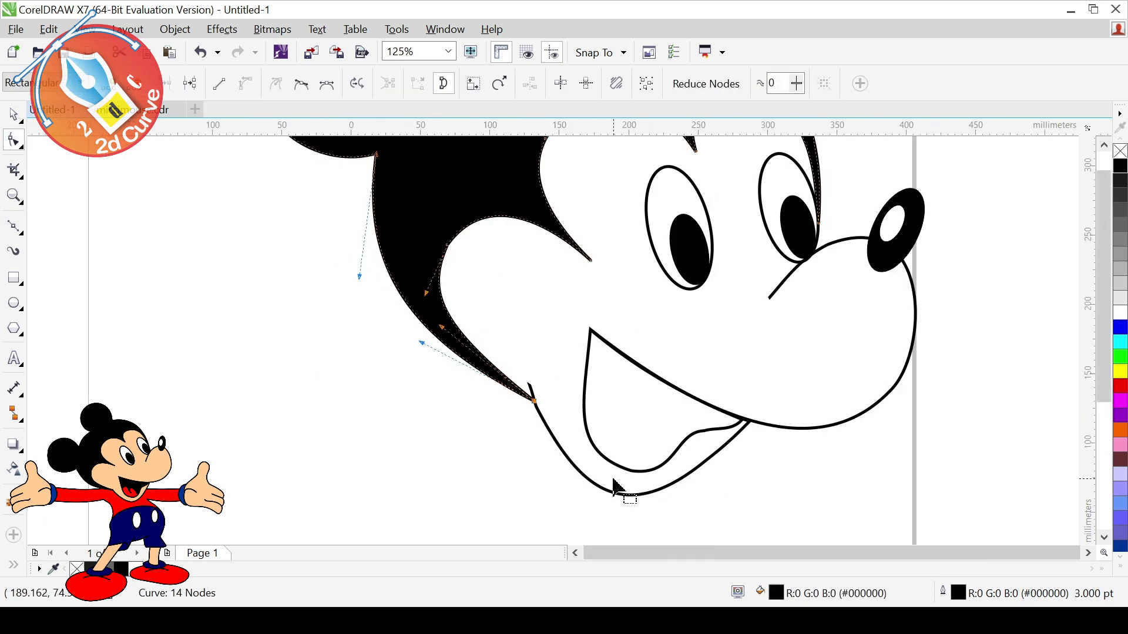
drag(504, 253, 498, 245)
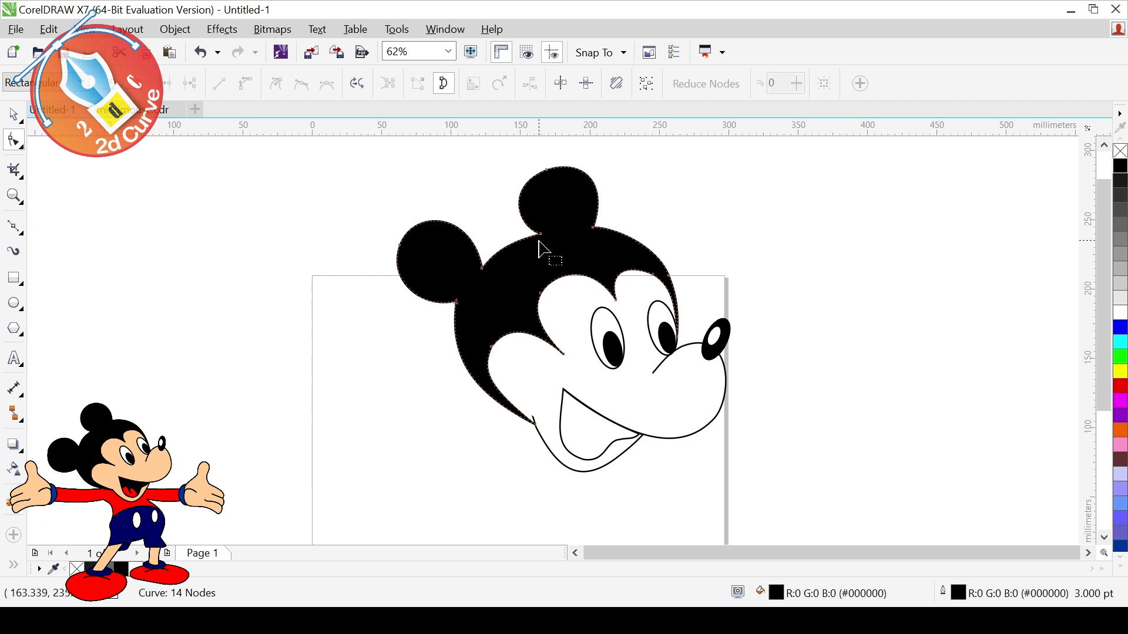
drag(593, 228, 601, 228)
drag(540, 234, 533, 235)
Step: Enlarge and round out the left ear by moving its lower base node and its outer nodes and handles
drag(456, 303, 454, 318)
drag(387, 282, 382, 305)
drag(400, 245, 394, 250)
drag(454, 318, 452, 326)
drag(444, 383, 458, 376)
drag(376, 309, 368, 305)
drag(394, 250, 386, 261)
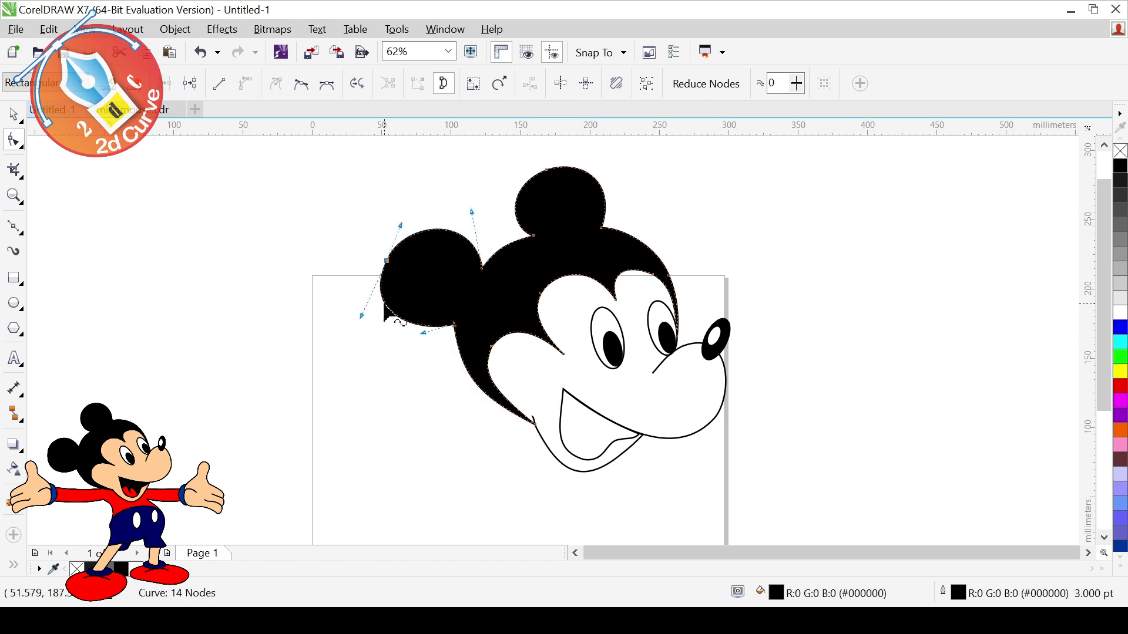
key(space)
click(259, 363)
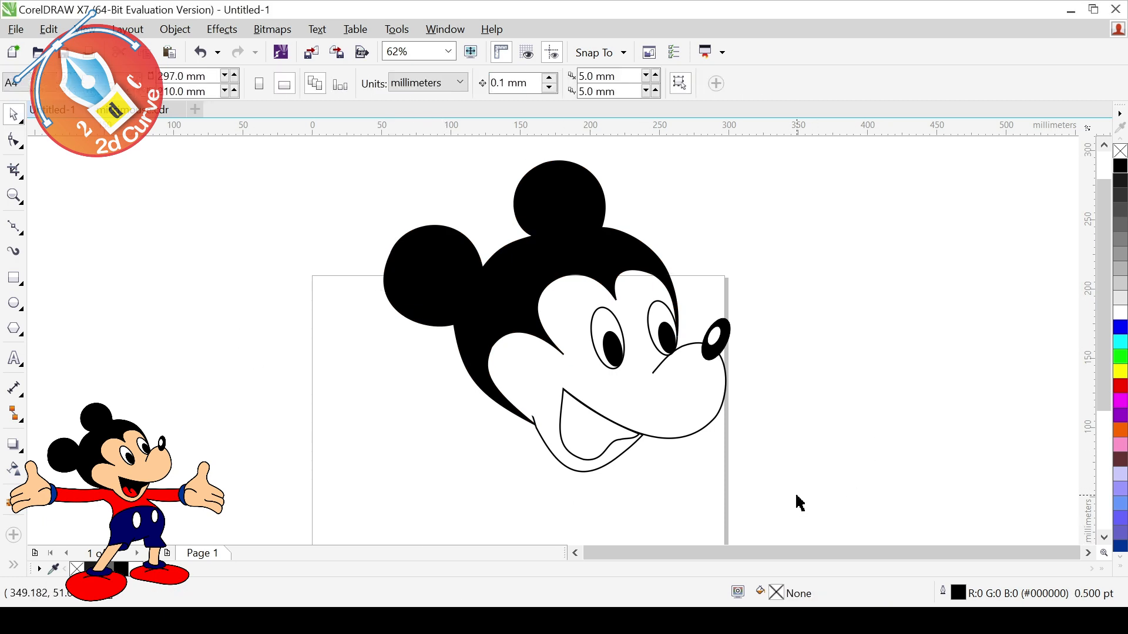
Step: Draw a closed tongue outline with straight segments inside the lower part of the mouth
drag(345, 153, 784, 522)
click(72, 335)
click(13, 226)
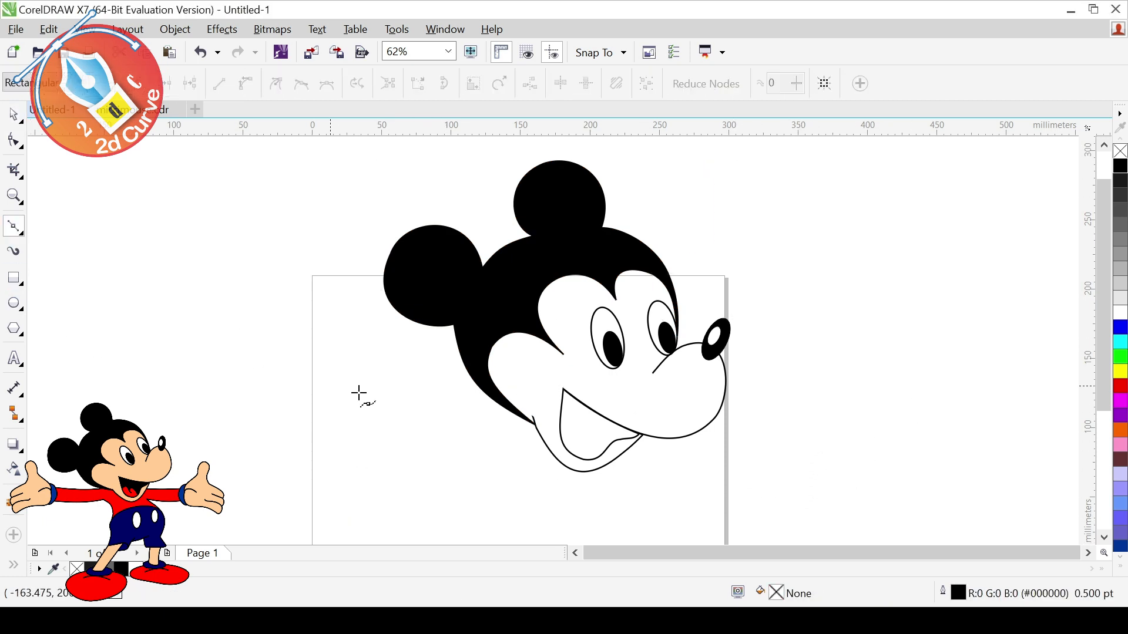
scroll(572, 451, up, 2)
drag(567, 344, 572, 343)
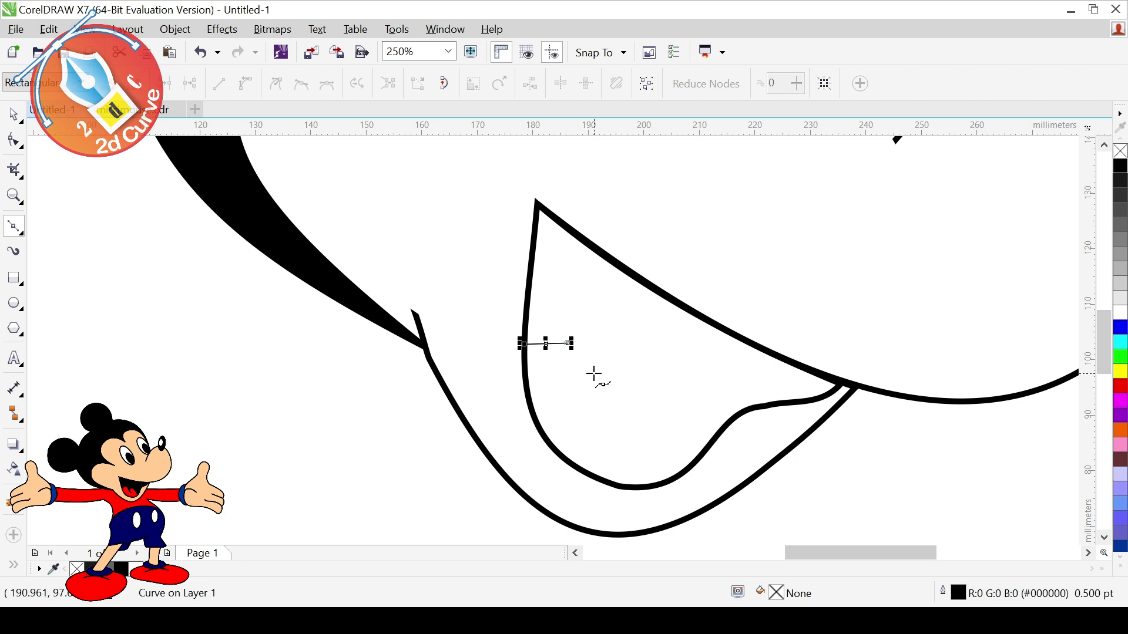
click(612, 432)
click(610, 382)
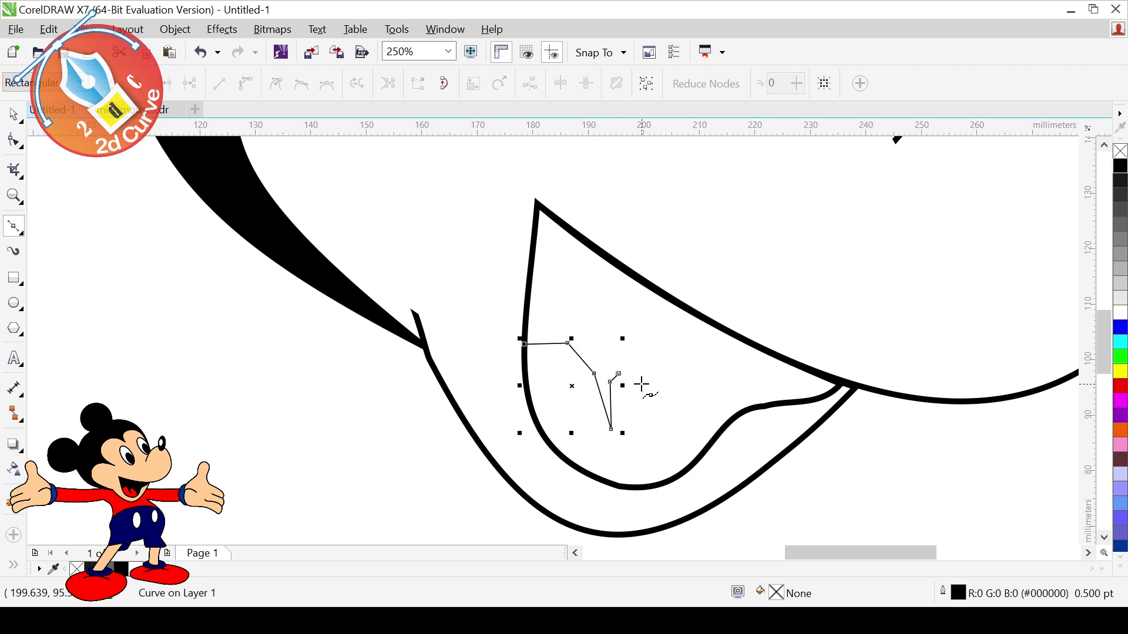
click(524, 344)
Step: Convert all segments of the tongue outline to curves and bend its lower edge along the mouth's inner contour
key(F10)
drag(509, 325, 700, 510)
click(245, 84)
click(703, 269)
click(553, 403)
drag(554, 402, 533, 419)
drag(631, 475, 633, 488)
Step: Curve the tongue's left lobe and its central crease by bending the segments that meet in the middle
drag(586, 369, 577, 332)
drag(601, 394, 598, 407)
drag(573, 327, 589, 325)
drag(610, 402, 612, 414)
scroll(616, 428, up, 3)
mouse_move(559, 378)
mouse_down()
mouse_move(533, 322)
mouse_move(557, 395)
mouse_move(554, 384)
mouse_up()
Step: Delete the surplus corner nodes on the tongue's right lobe so its edge runs as a smooth curve
double_click(637, 213)
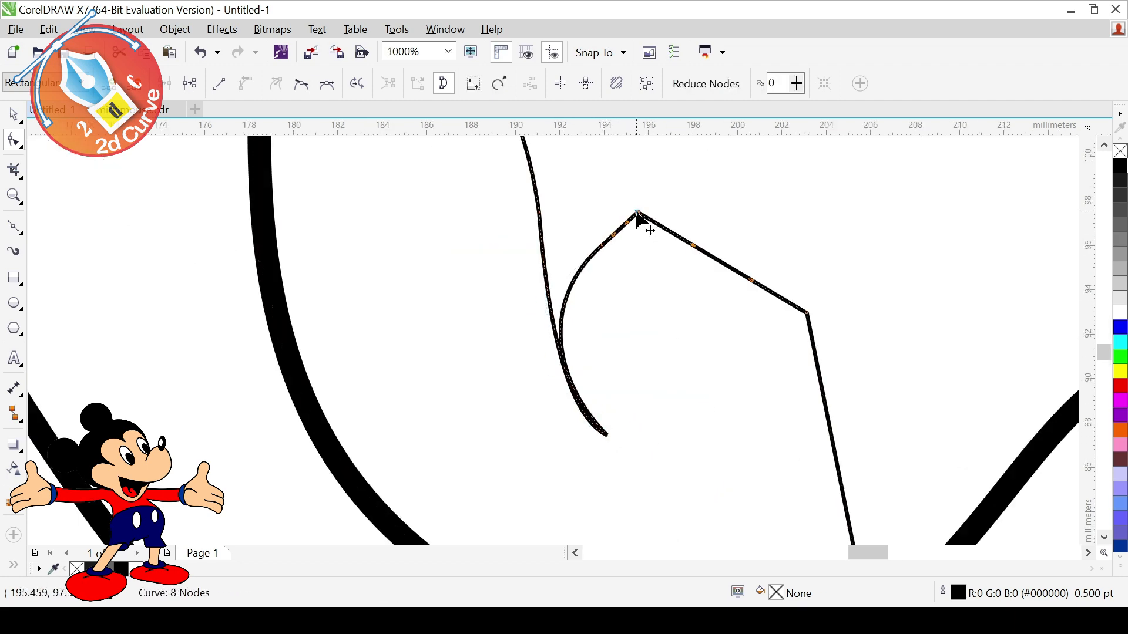
scroll(798, 347, down, 1)
click(701, 392)
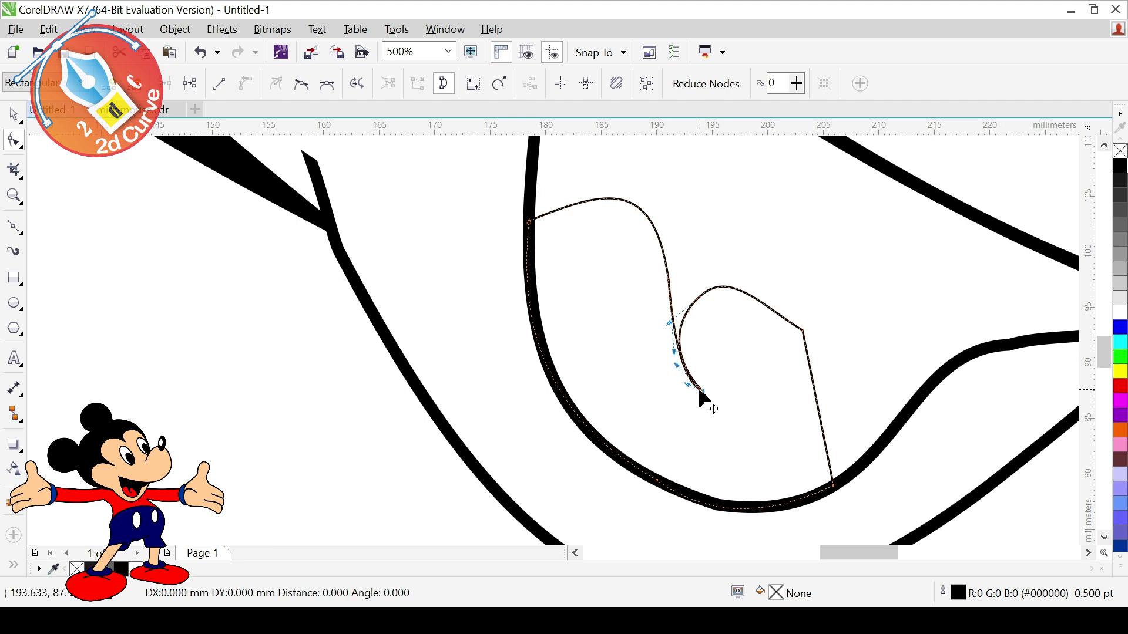
double_click(802, 331)
scroll(798, 381, down, 2)
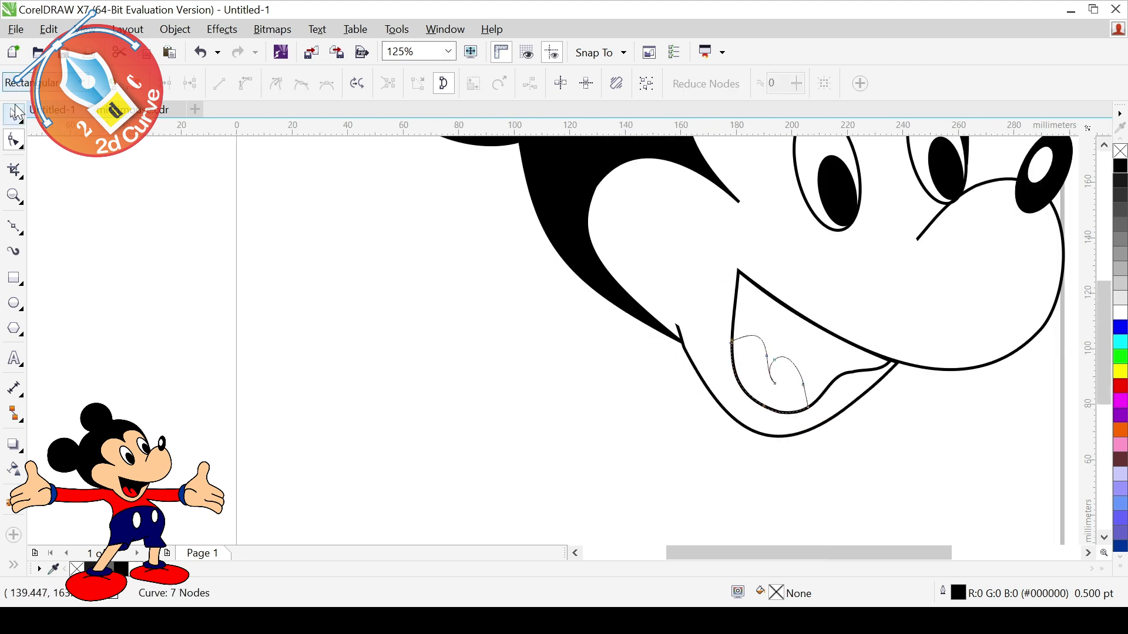
Step: Thicken the tongue's outline to match the mouth lines
click(14, 115)
click(520, 83)
click(481, 235)
scroll(836, 510, down, 1)
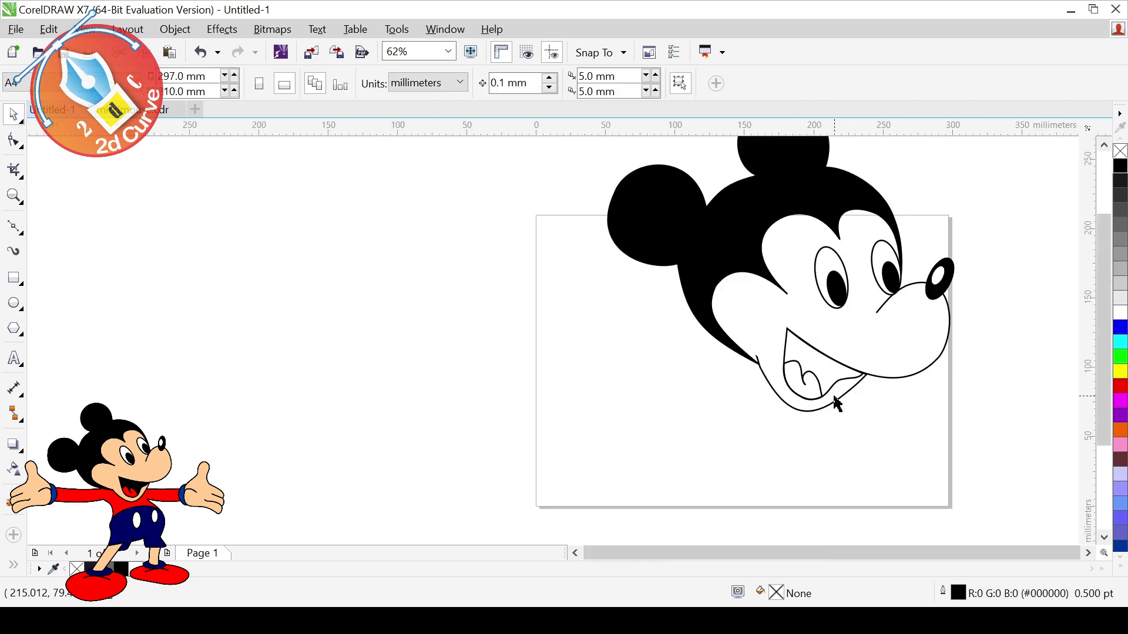
Step: Select all head objects, scale them down to about 129 mm wide and place the head in the page's upper right corner
click(811, 199)
drag(992, 499, 560, 145)
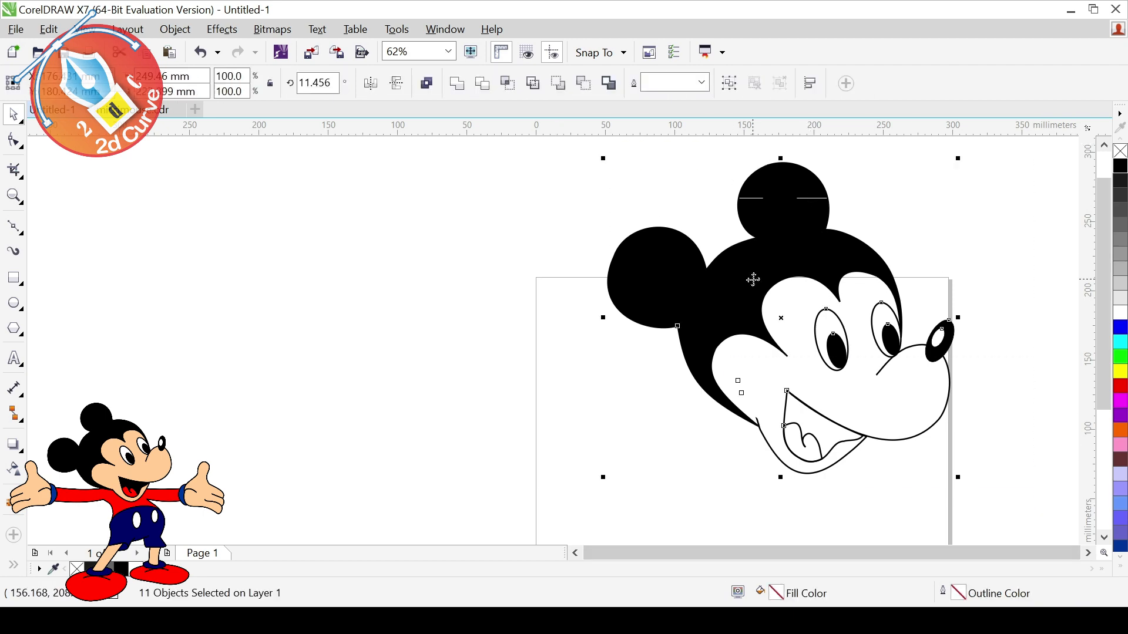
drag(890, 284, 715, 314)
click(800, 193)
drag(823, 525, 406, 171)
click(810, 524)
drag(606, 349, 730, 441)
drag(1103, 325, 1103, 386)
drag(906, 175, 739, 326)
drag(646, 418, 853, 258)
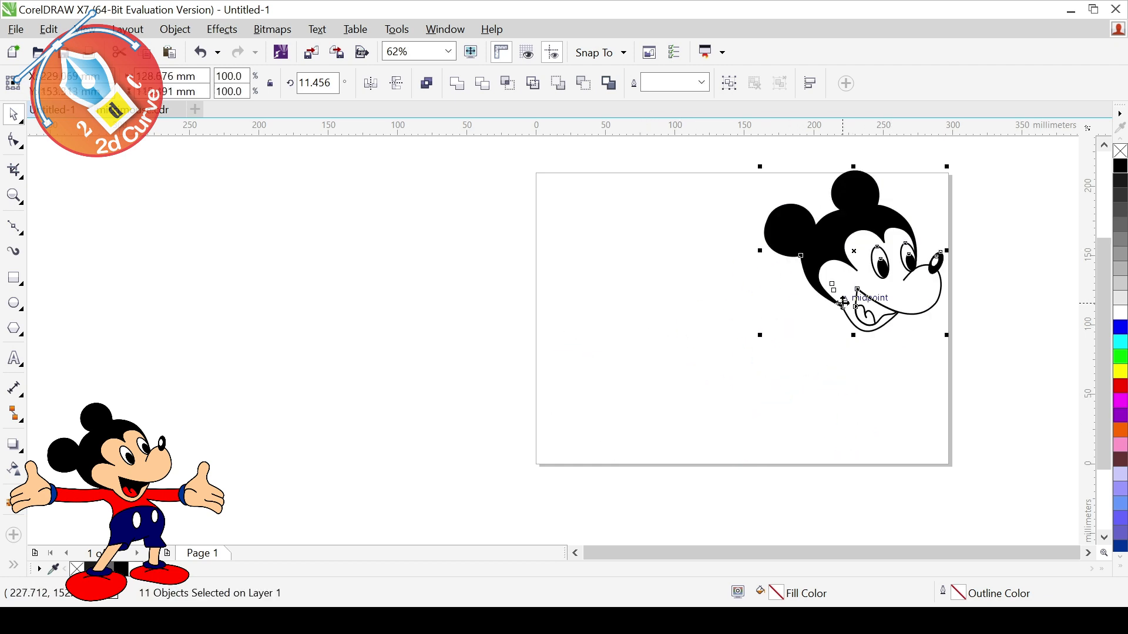
click(923, 371)
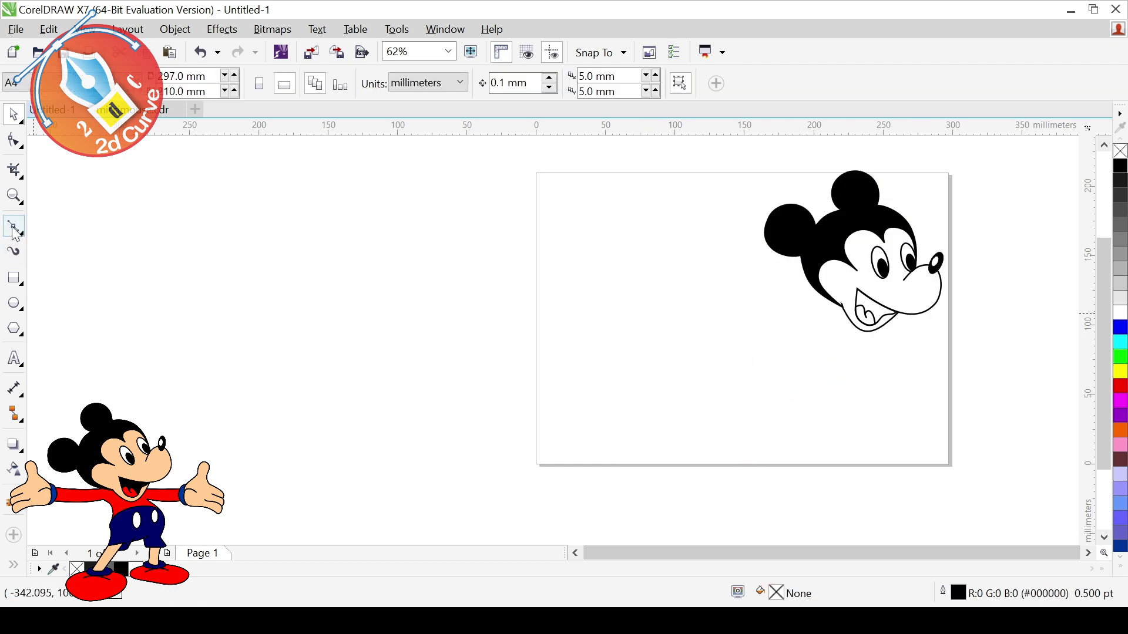
Step: Draw a closed straight-sided shirt with outstretched sleeves, about 221 mm wide, below the head and fill it white
click(13, 230)
click(730, 313)
click(728, 345)
click(862, 370)
click(864, 392)
click(909, 385)
click(947, 394)
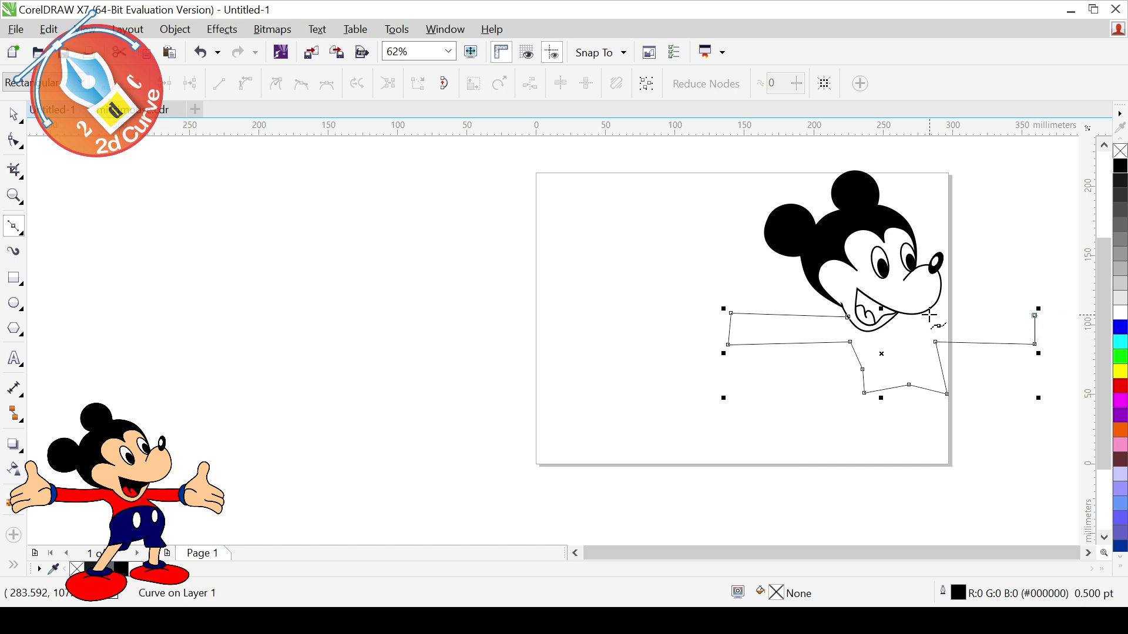
click(14, 116)
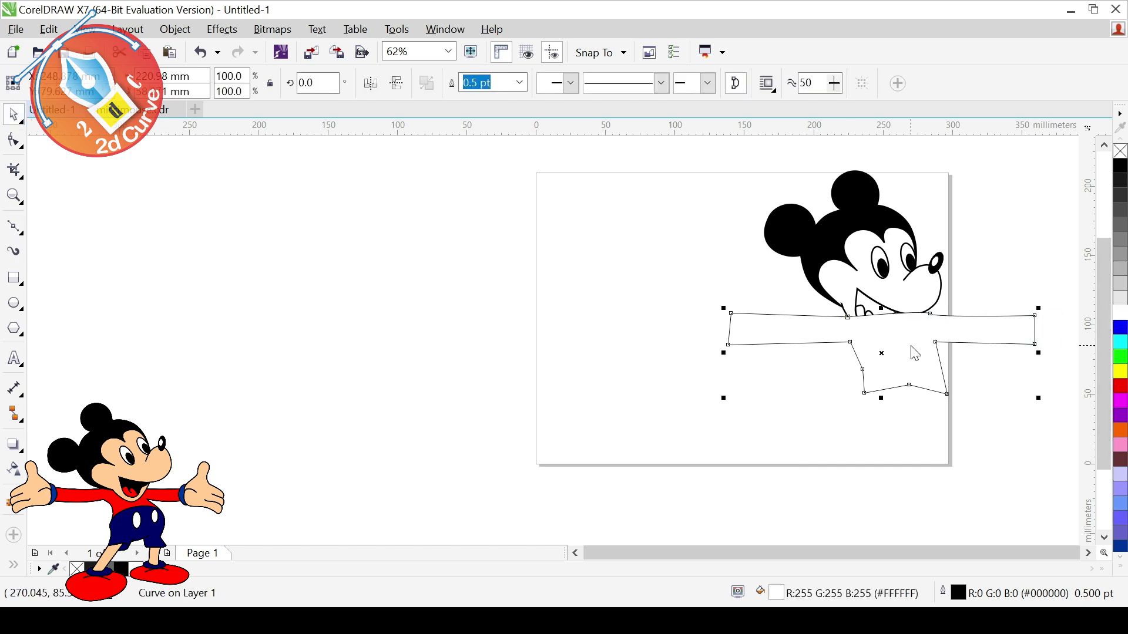
Step: Select the head together with the shirt and move both left so they sit over the page
drag(1063, 485, 661, 168)
drag(901, 254, 780, 250)
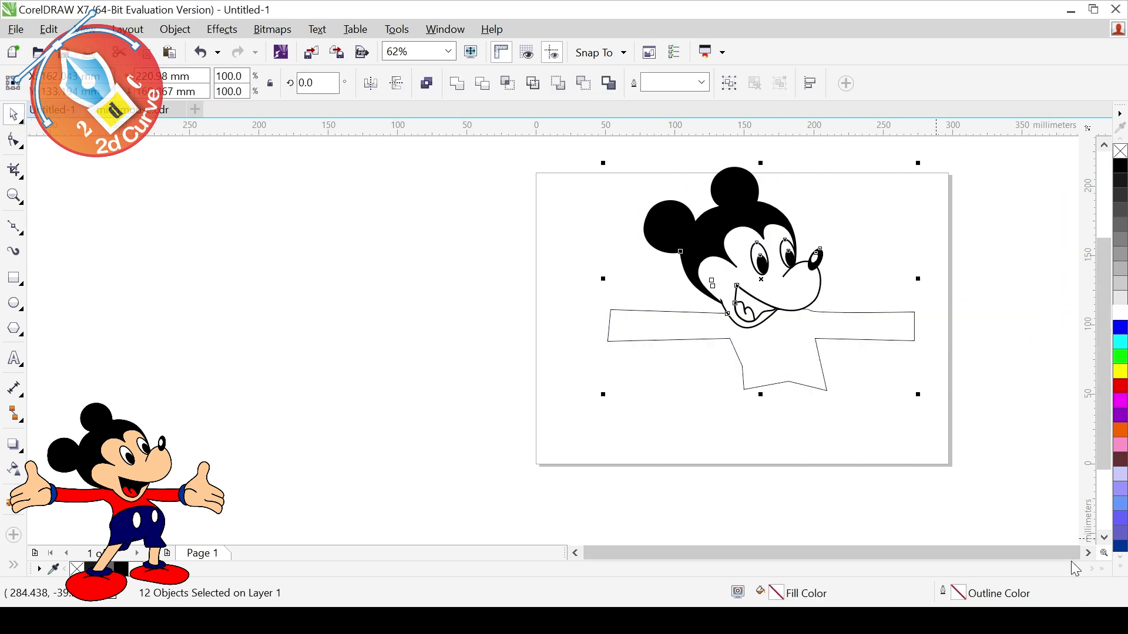
click(1088, 554)
click(882, 459)
Step: Set the shirt's outline width to 3 pt
click(658, 355)
click(520, 83)
click(254, 302)
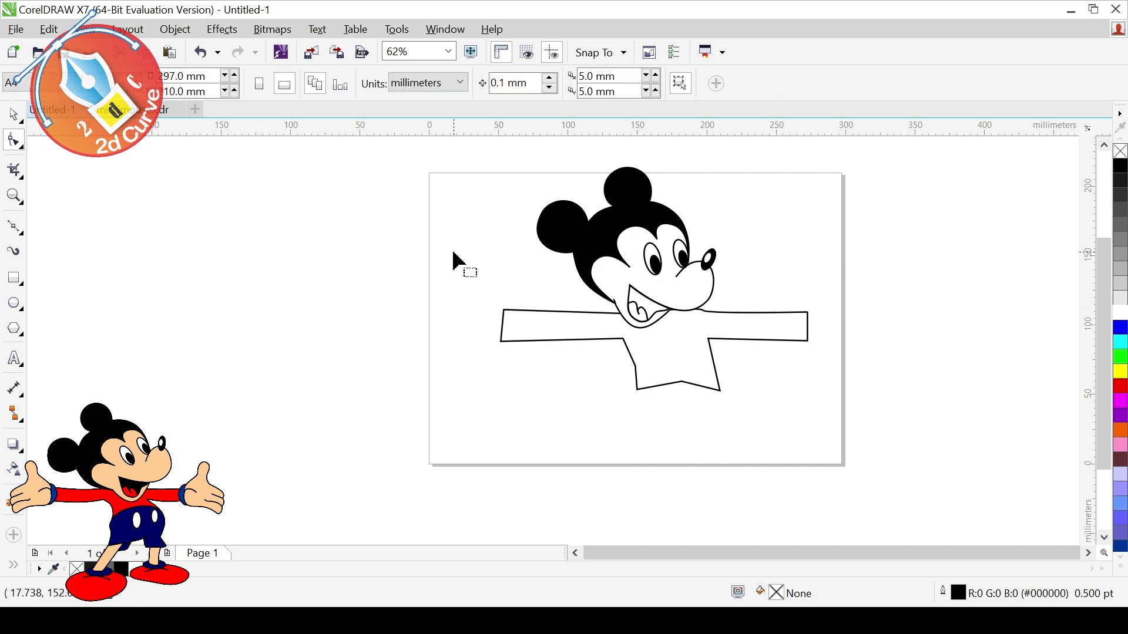
Step: Bend the shirt's sleeve edges and sides into gentle curves and raise the lower right corner of its hem
click(692, 370)
mouse_move(582, 347)
mouse_down()
mouse_move(570, 319)
mouse_move(585, 351)
mouse_up()
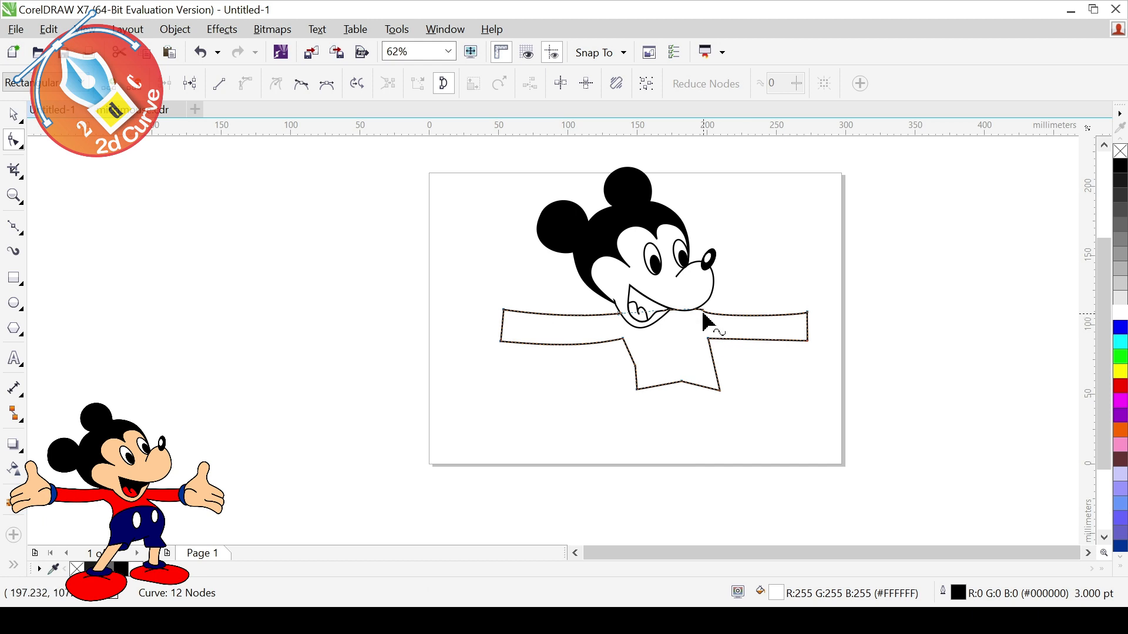
drag(753, 343, 755, 352)
scroll(755, 353, up, 2)
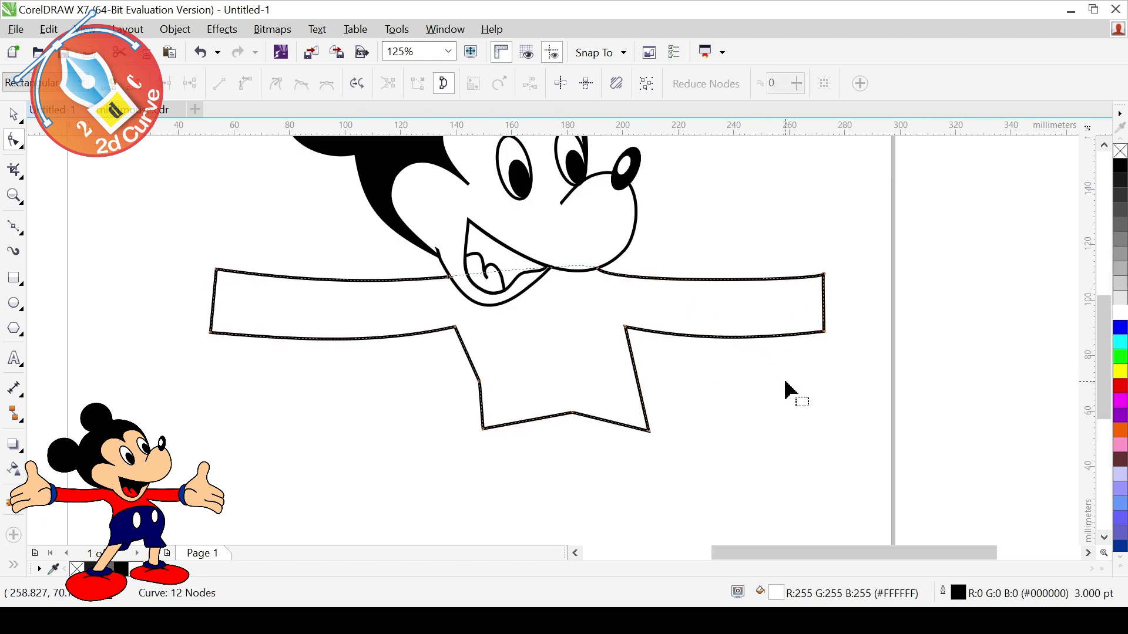
drag(648, 431, 652, 415)
Step: Draw a closed hand outline with thumb and fingers in straight segments beside the left sleeve, and select all its nodes
key(F5)
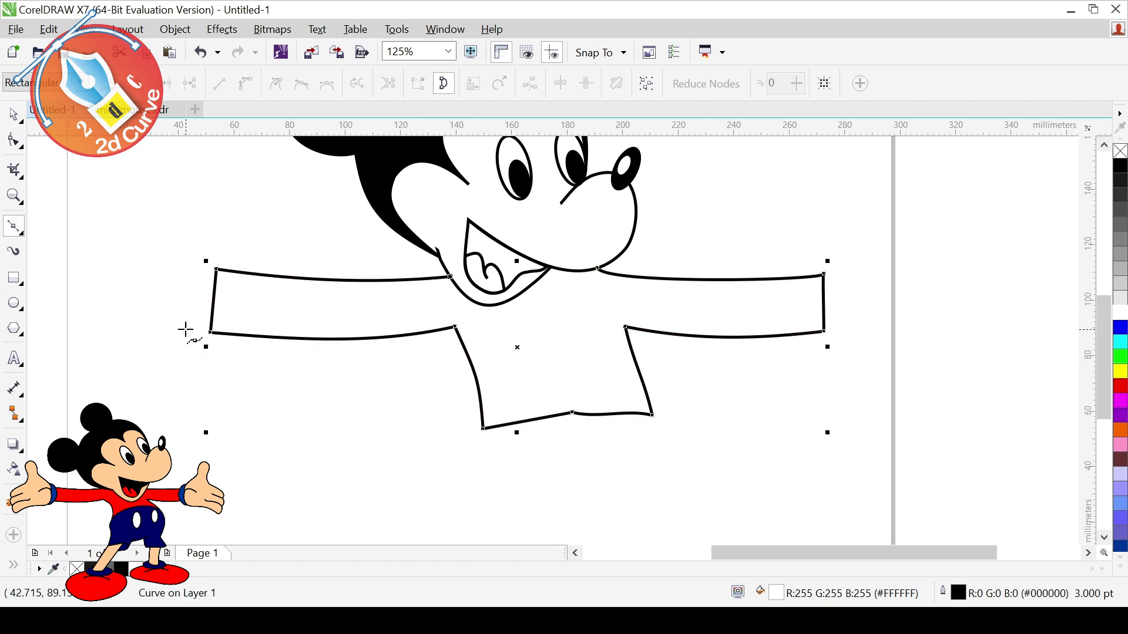
scroll(156, 347, down, 2)
scroll(353, 388, left, 3)
click(417, 300)
click(447, 268)
click(447, 237)
click(470, 240)
click(481, 249)
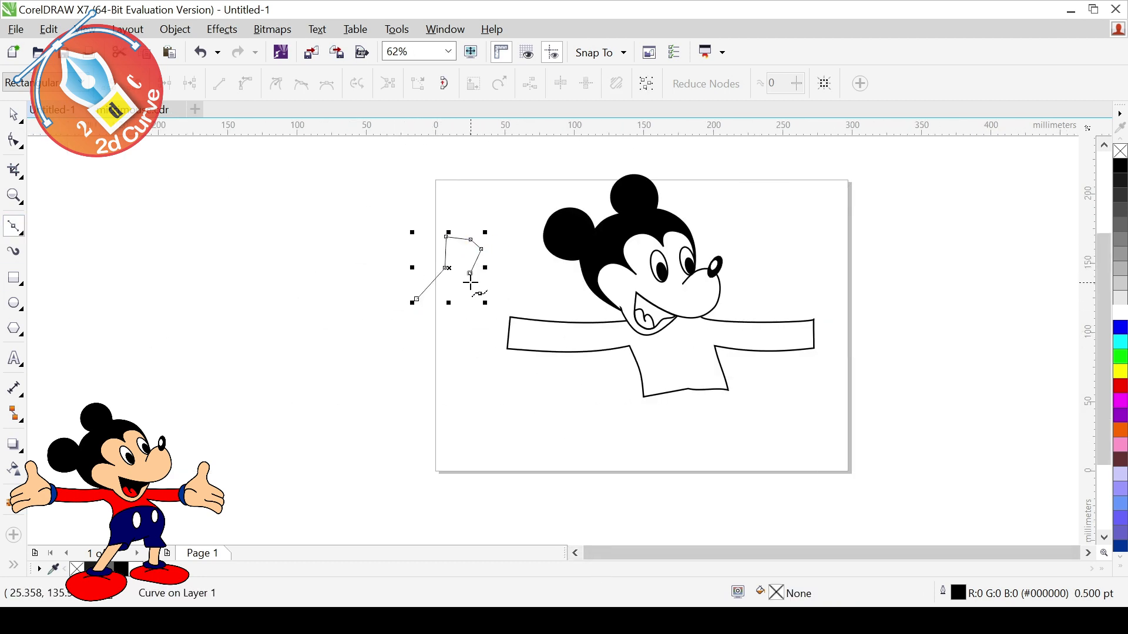
click(486, 319)
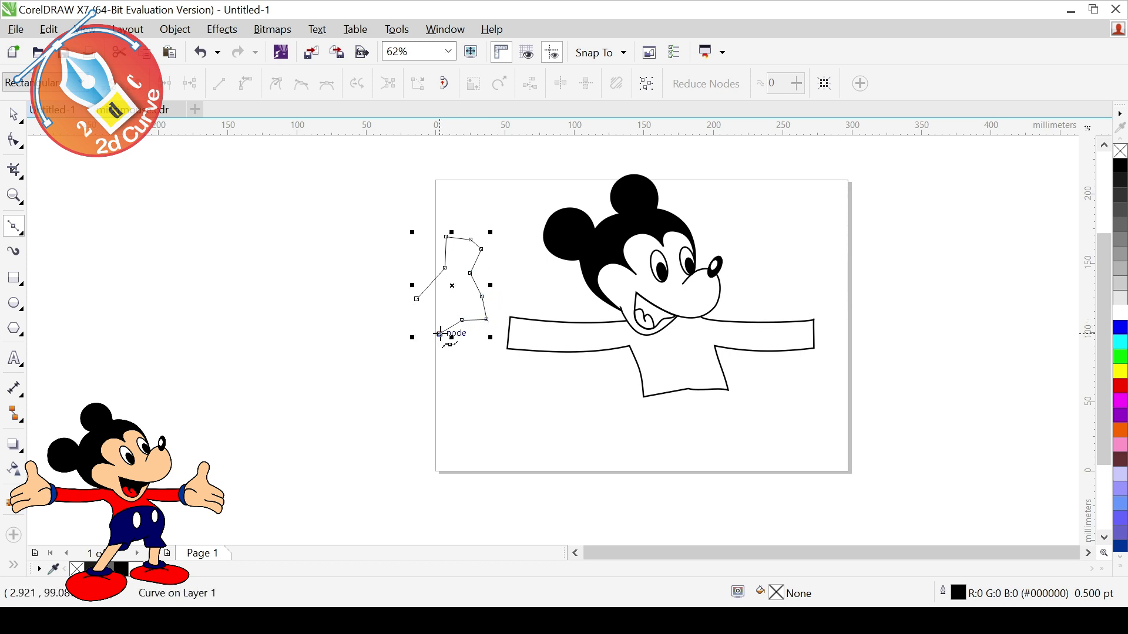
click(442, 368)
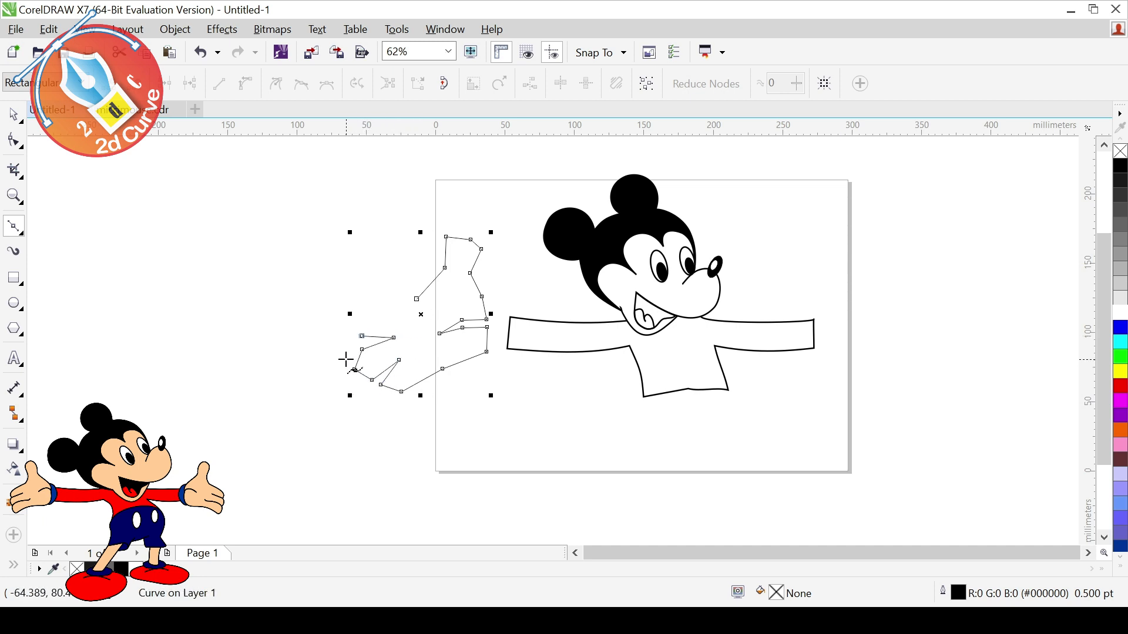
click(416, 299)
key(F10)
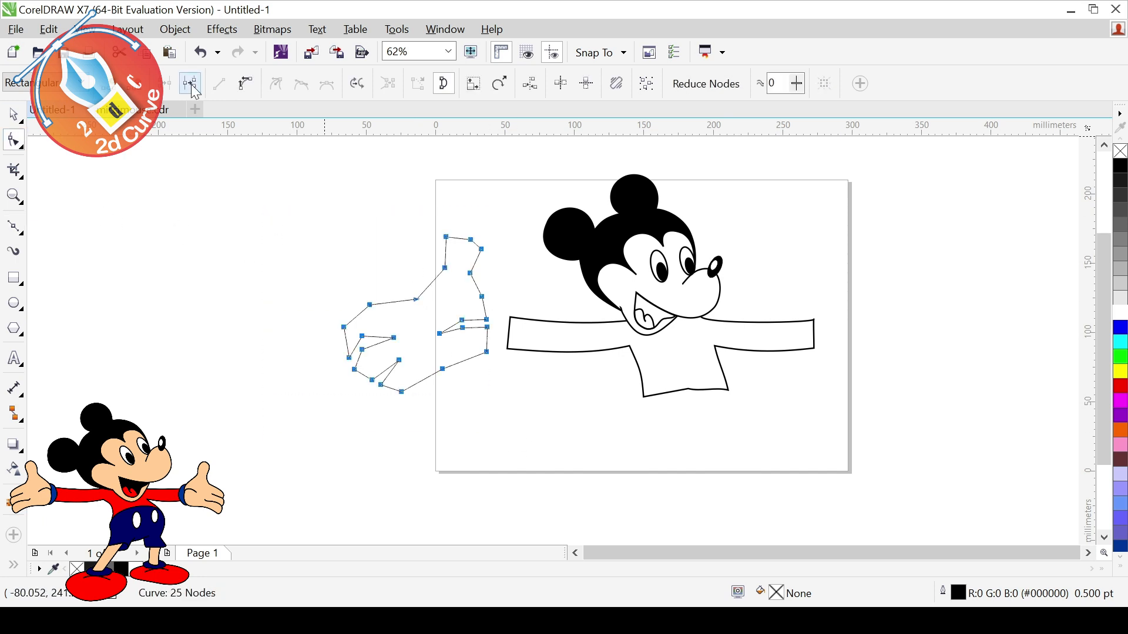
Step: Curve the hand's edge from the thumb to the upper finger and round off that finger's tip
scroll(421, 322, up, 2)
drag(460, 196, 459, 232)
drag(399, 305, 455, 294)
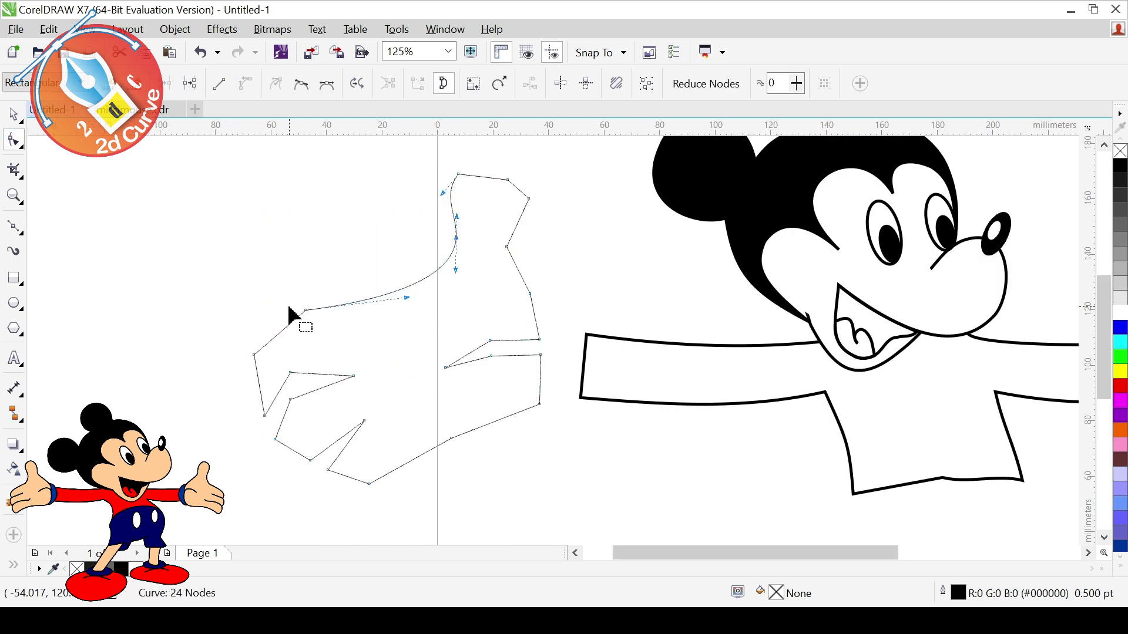
double_click(307, 310)
drag(262, 359, 259, 370)
double_click(265, 418)
drag(266, 421, 322, 338)
Step: Reshape the crease below the upper finger into a thin closed line and smooth how the fingertip runs into it
scroll(340, 390, up, 2)
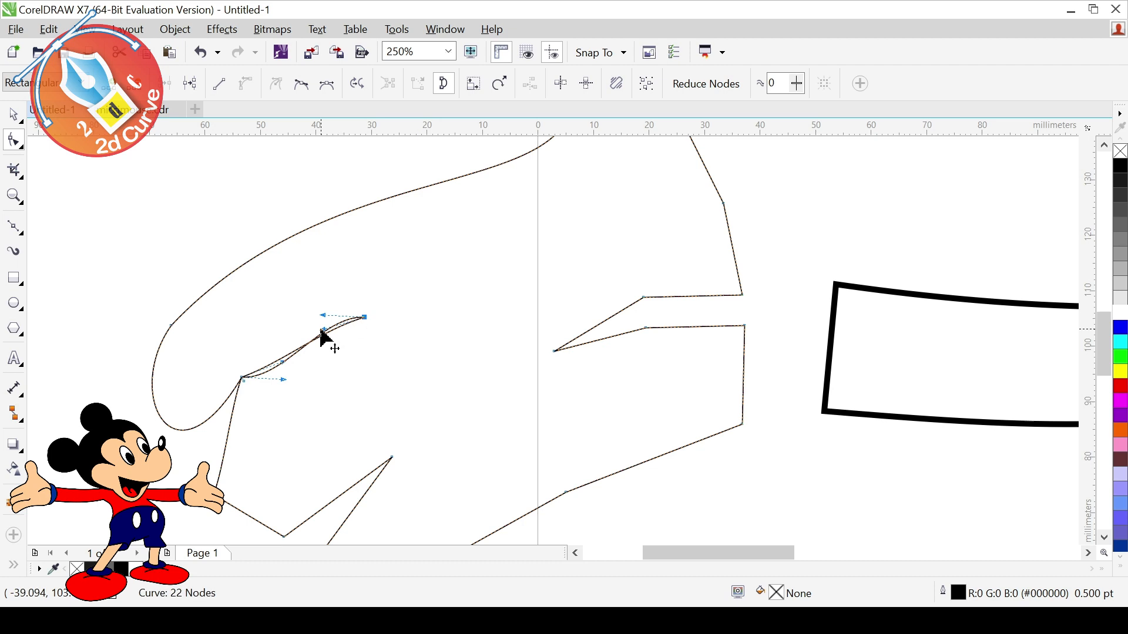
drag(232, 367, 253, 414)
drag(167, 335, 150, 359)
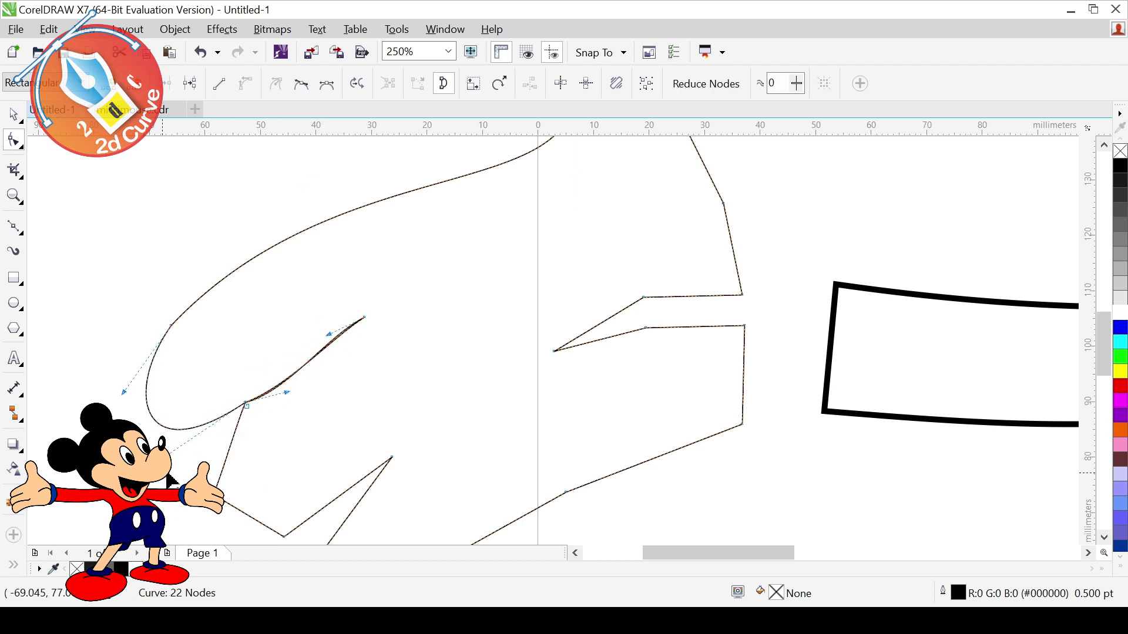
drag(235, 429, 194, 424)
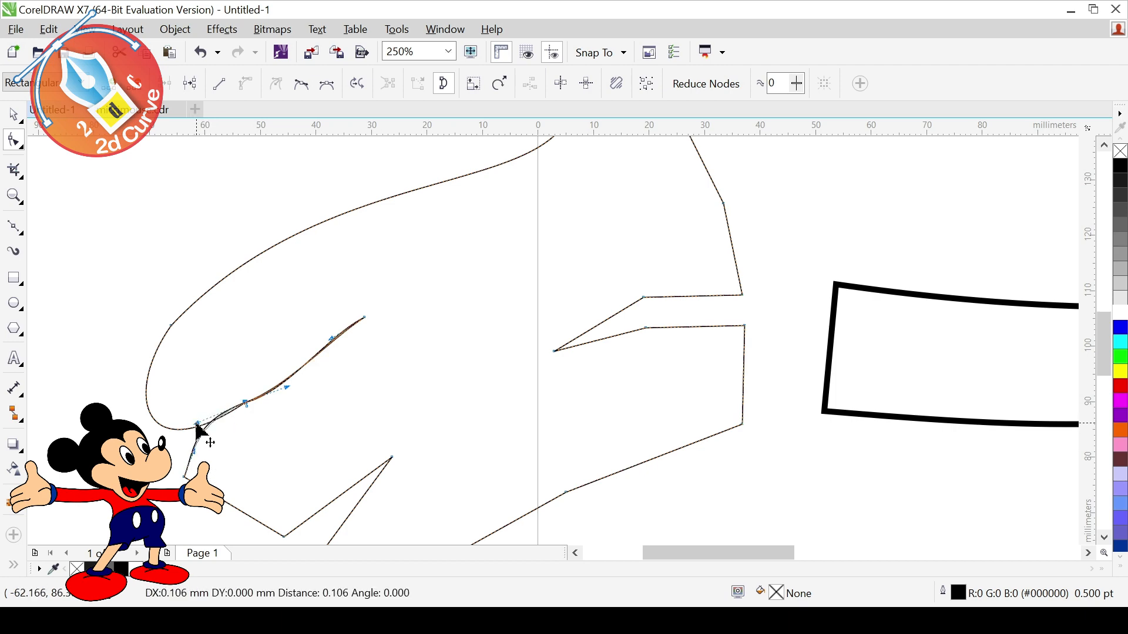
scroll(284, 545, down, 2)
scroll(290, 441, up, 4)
drag(284, 453, 269, 424)
drag(349, 322, 347, 338)
scroll(275, 360, down, 2)
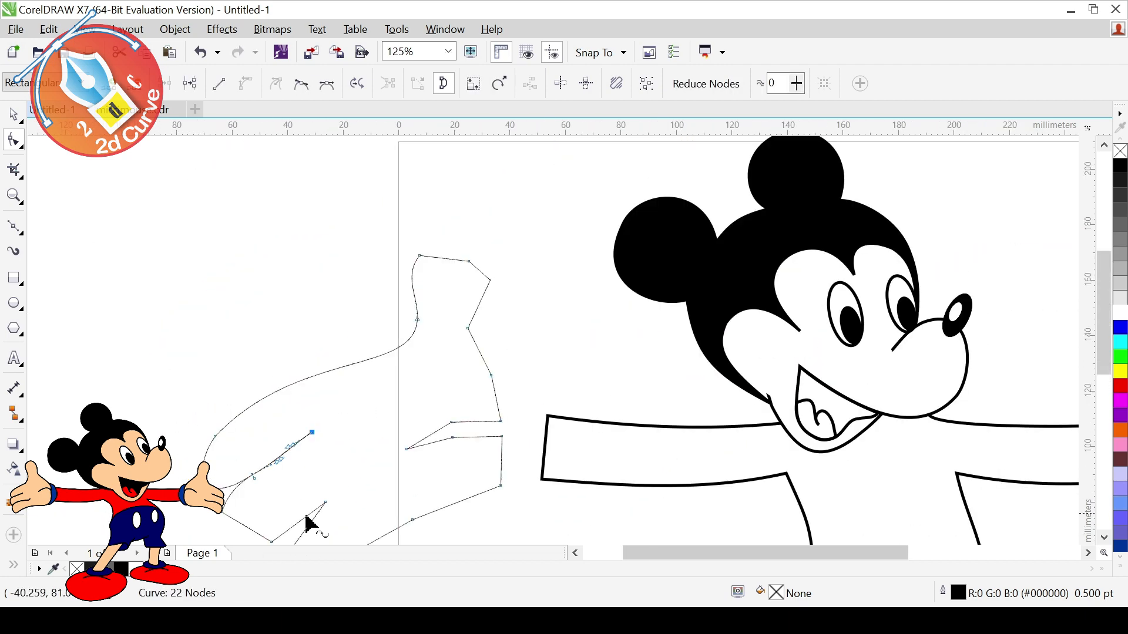
Step: Round the middle finger's tip and close the gap above the lowest finger into a thin crease
drag(248, 461, 282, 494)
scroll(305, 444, up, 5)
drag(290, 441, 207, 447)
scroll(207, 448, down, 5)
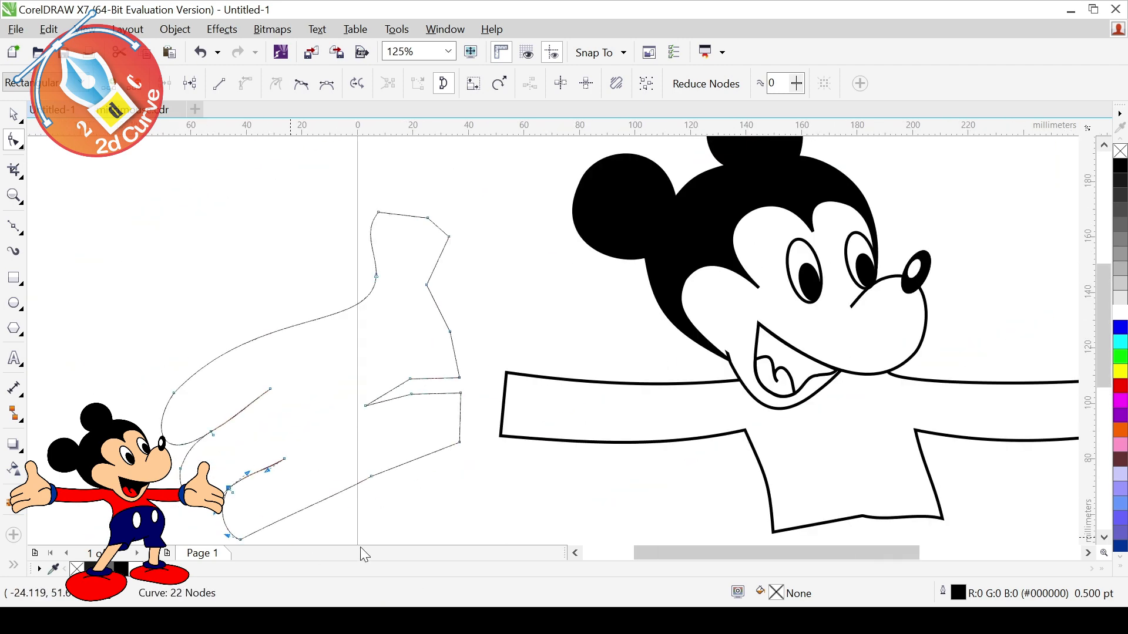
Step: Round the lowest finger's tip and bend the underside of the palm into a smooth curve
key(Delete)
click(370, 368)
click(339, 411)
drag(443, 344, 442, 353)
Step: Remove the extra nodes around the wrist gap and merge its edges into one curved palm crease with a rounded heel
click(411, 270)
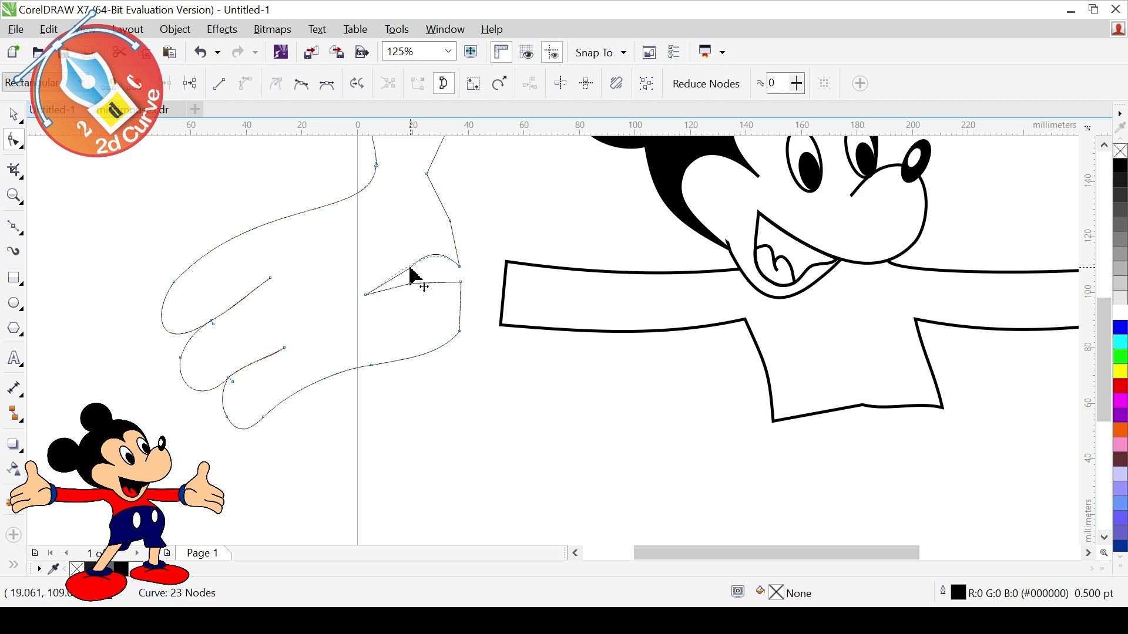
key(Delete)
click(460, 282)
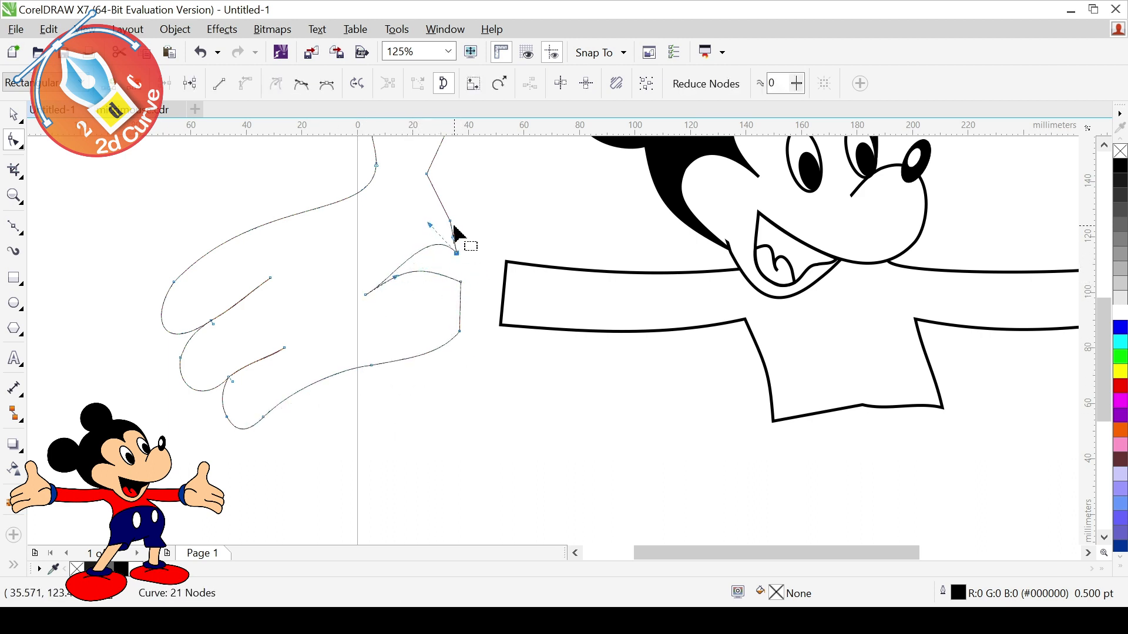
key(Delete)
mouse_move(456, 281)
mouse_down()
mouse_move(460, 245)
mouse_move(466, 280)
mouse_up()
drag(428, 234, 410, 264)
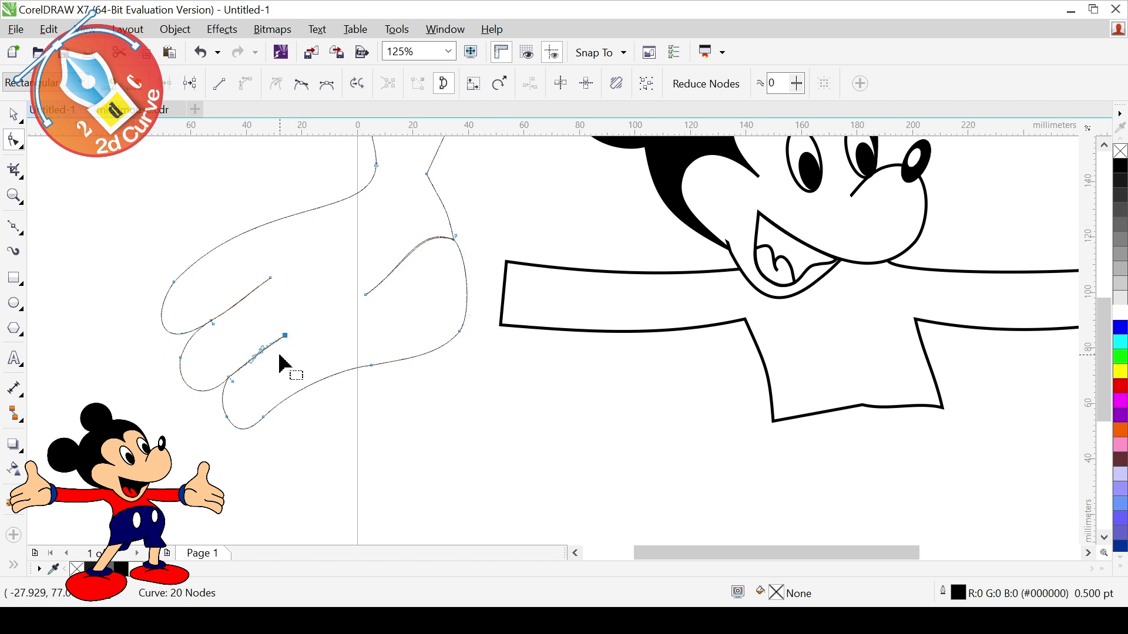
Step: Undo the last node move on the lower finger crease and bend both its sides into a matching arc
scroll(268, 374, up, 4)
key(ctrl+z)
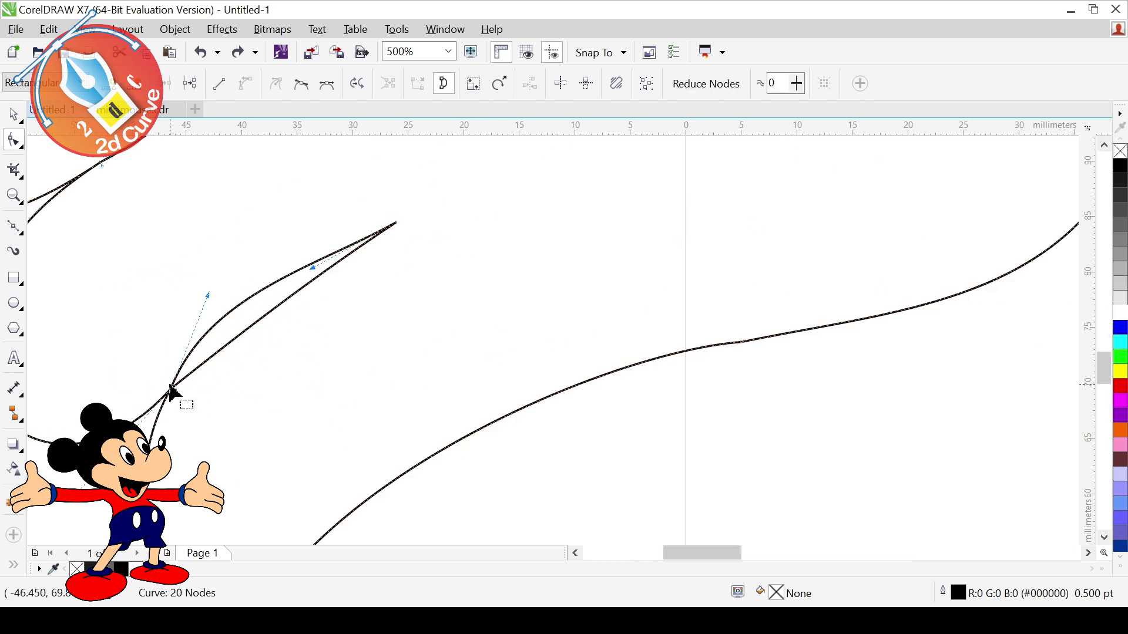
drag(250, 328, 316, 283)
click(396, 222)
scroll(368, 398, down, 4)
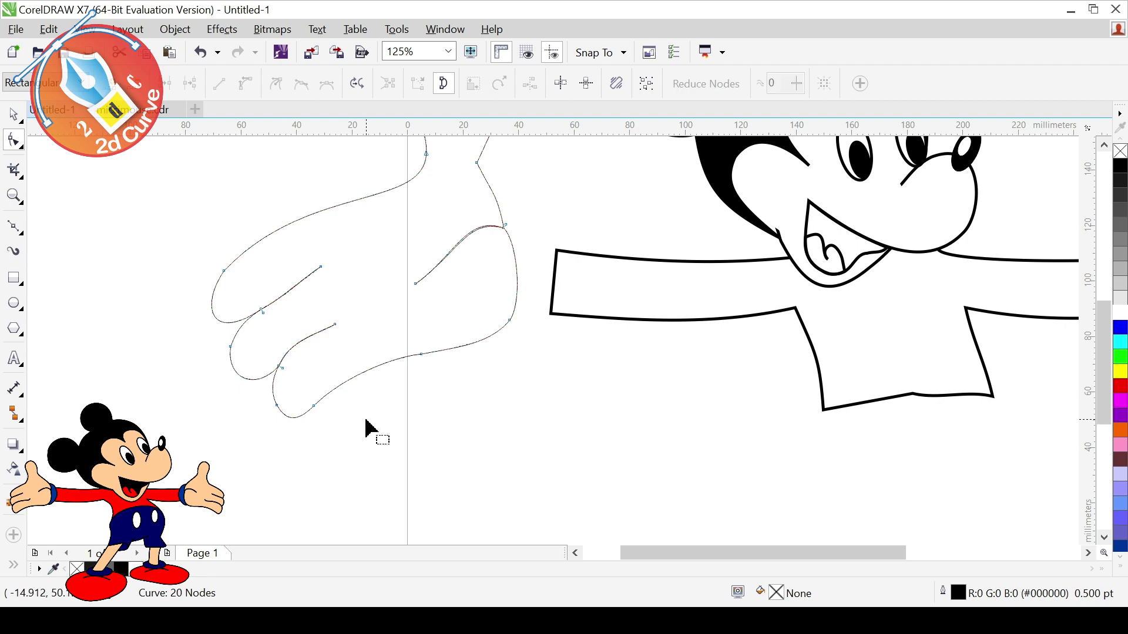
Step: Bend both sides of the crease between the upper and middle fingers into a matching arc
scroll(544, 201, up, 4)
scroll(272, 395, down, 3)
scroll(351, 470, up, 1)
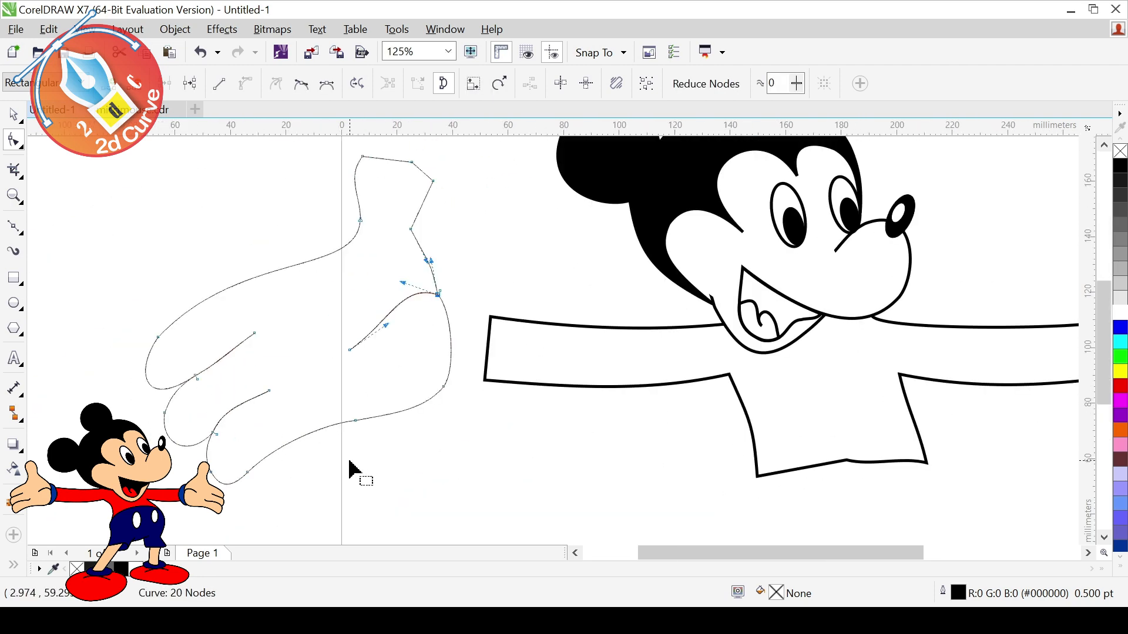
drag(362, 222, 347, 218)
key(ctrl+z)
drag(275, 354, 189, 279)
scroll(227, 340, up, 2)
scroll(150, 402, down, 1)
drag(148, 402, 99, 419)
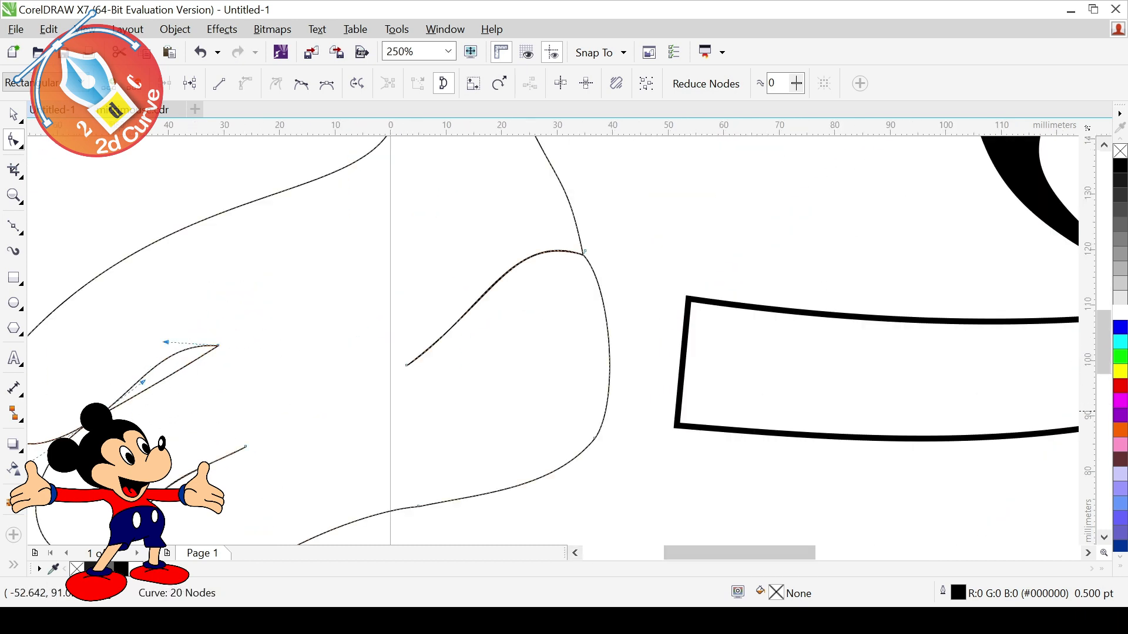
drag(216, 348, 134, 404)
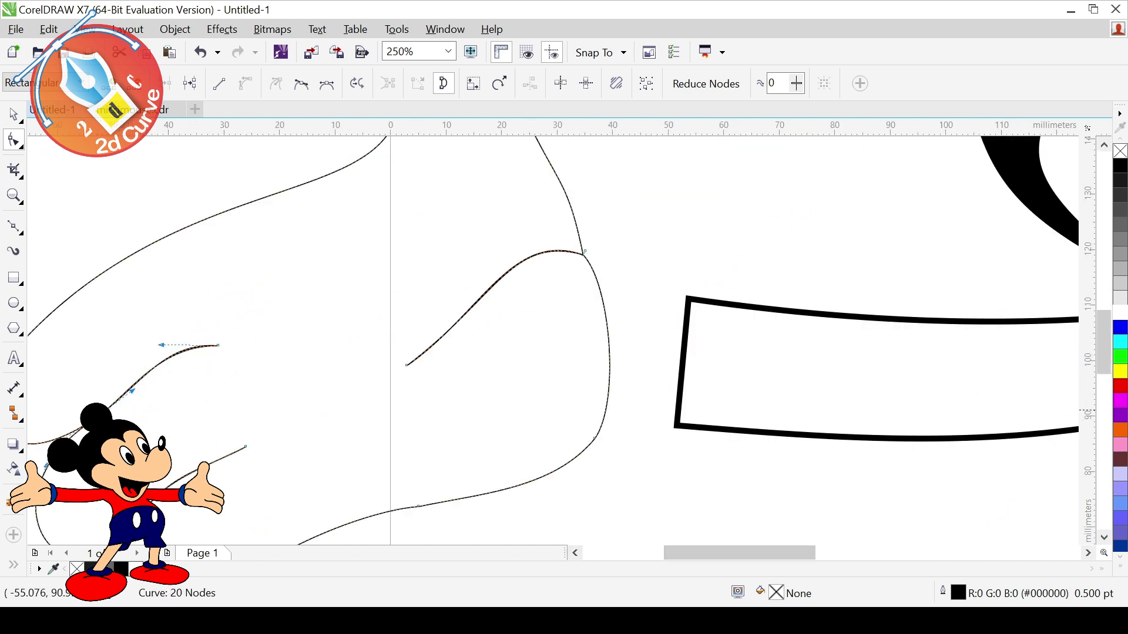
scroll(68, 466, down, 1)
drag(80, 438, 84, 444)
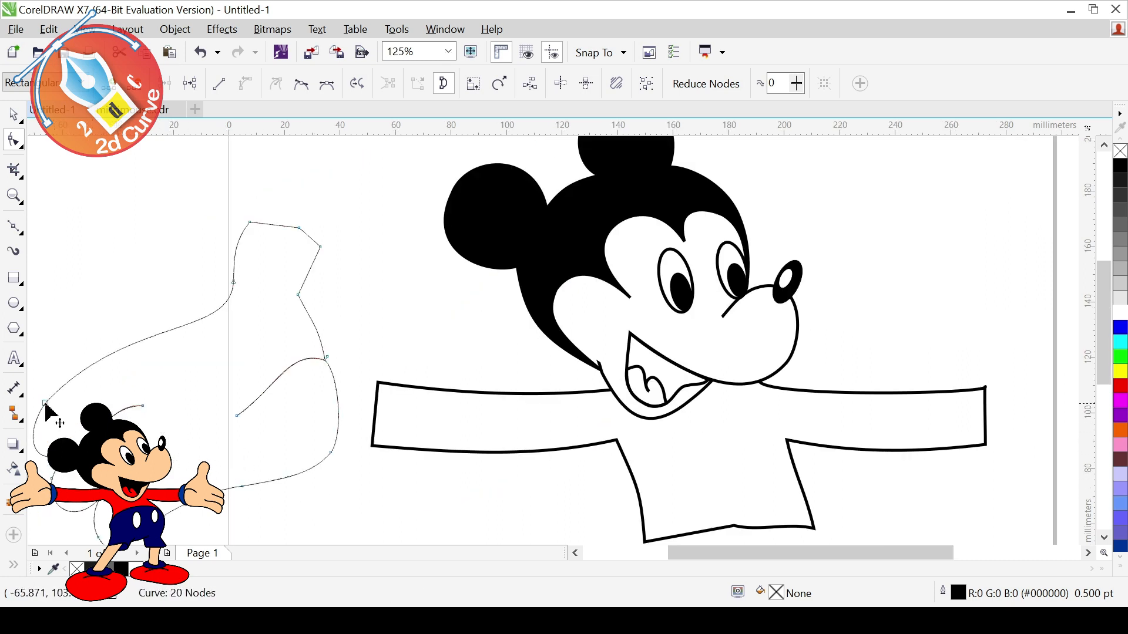
Step: Finish smoothing the hand's finger and thumb edges, and give it a white fill with a 3 pt outline
drag(46, 405, 54, 426)
scroll(54, 426, left, 3)
drag(267, 481, 294, 467)
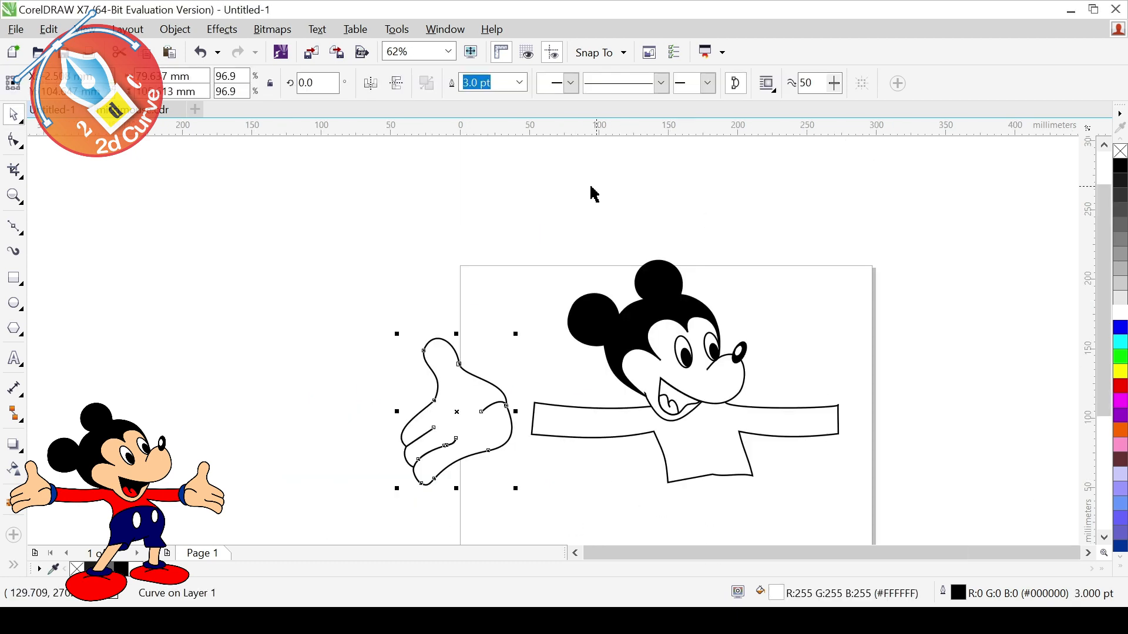
Step: Rotate the hand about 13° clockwise and move it against the end of the left sleeve
scroll(501, 434, up, 2)
drag(452, 388, 486, 375)
click(486, 375)
mouse_move(581, 205)
mouse_down()
mouse_move(607, 247)
mouse_move(597, 201)
mouse_up()
click(534, 378)
click(544, 421)
Step: Bend both edges of the palm crease near the wrist into one raised arch
key(F10)
mouse_move(534, 365)
mouse_down()
mouse_move(518, 367)
mouse_move(529, 372)
mouse_up()
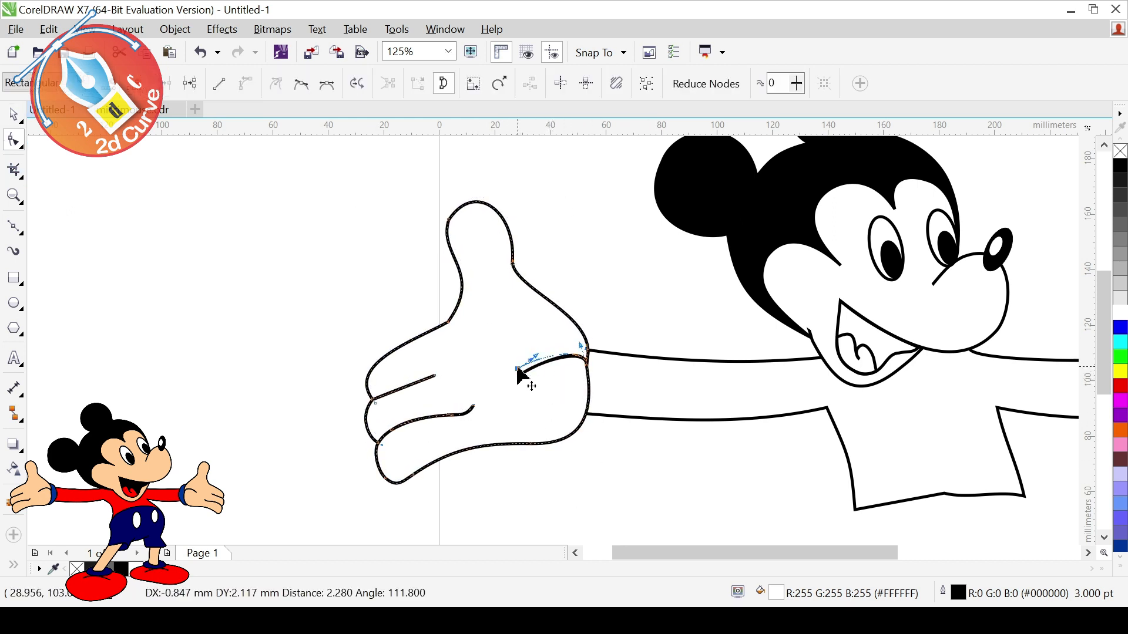
scroll(587, 347, up, 1)
click(616, 362)
drag(649, 272, 640, 267)
click(481, 374)
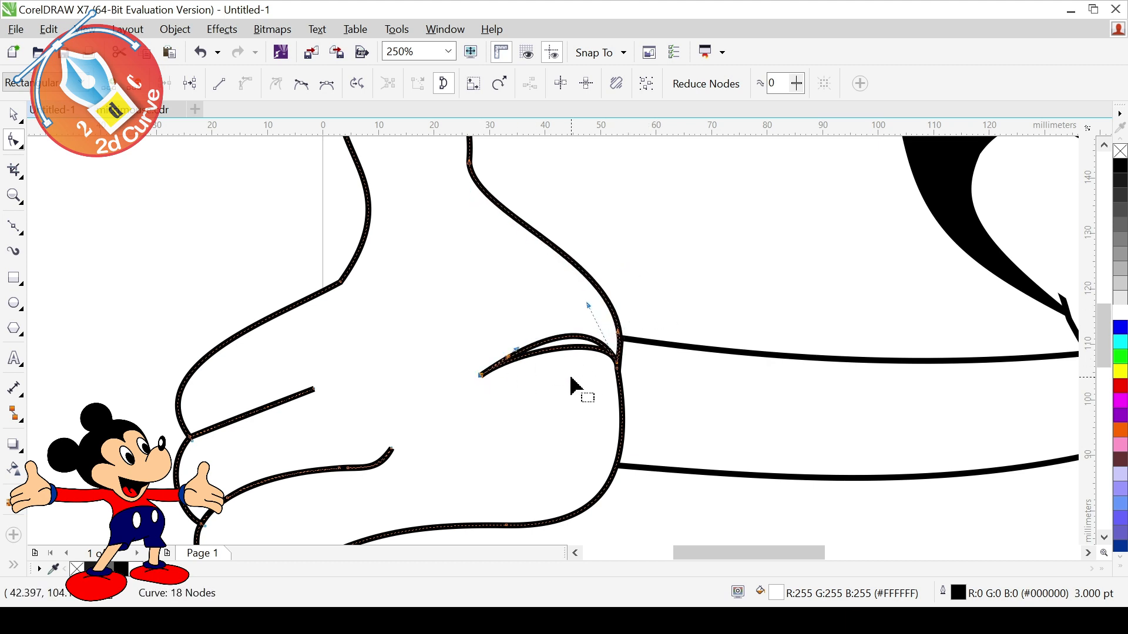
drag(509, 357, 540, 315)
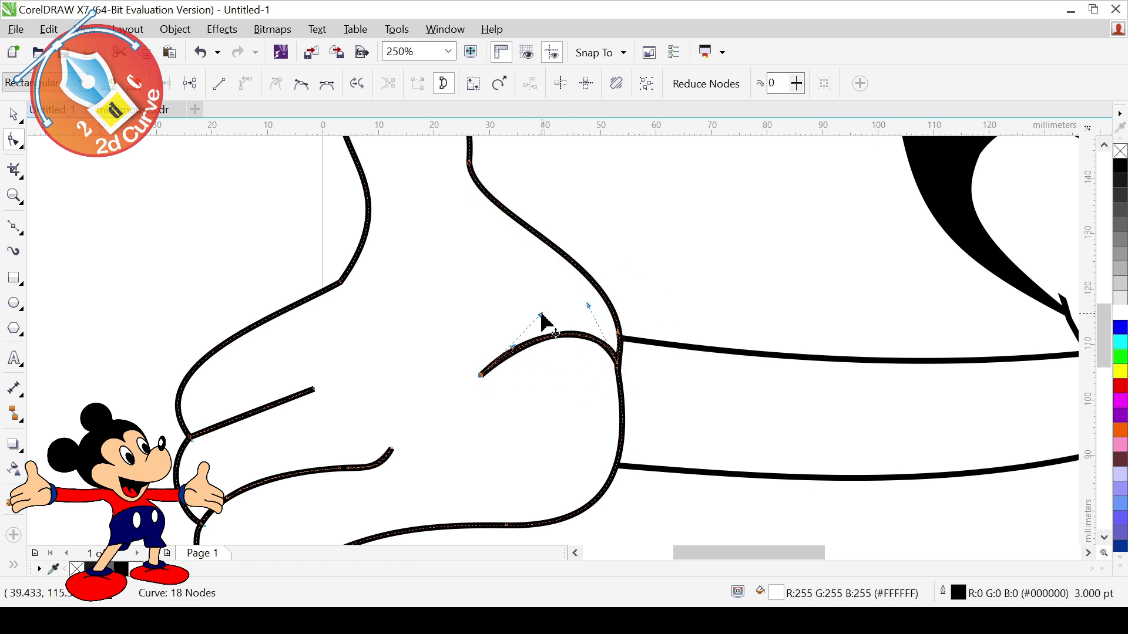
Step: Scale the hand down to about 81.6% and place it at the end of the left sleeve
click(12, 115)
scroll(646, 470, down, 2)
drag(1104, 280, 1104, 333)
drag(523, 265, 541, 287)
drag(594, 376, 594, 369)
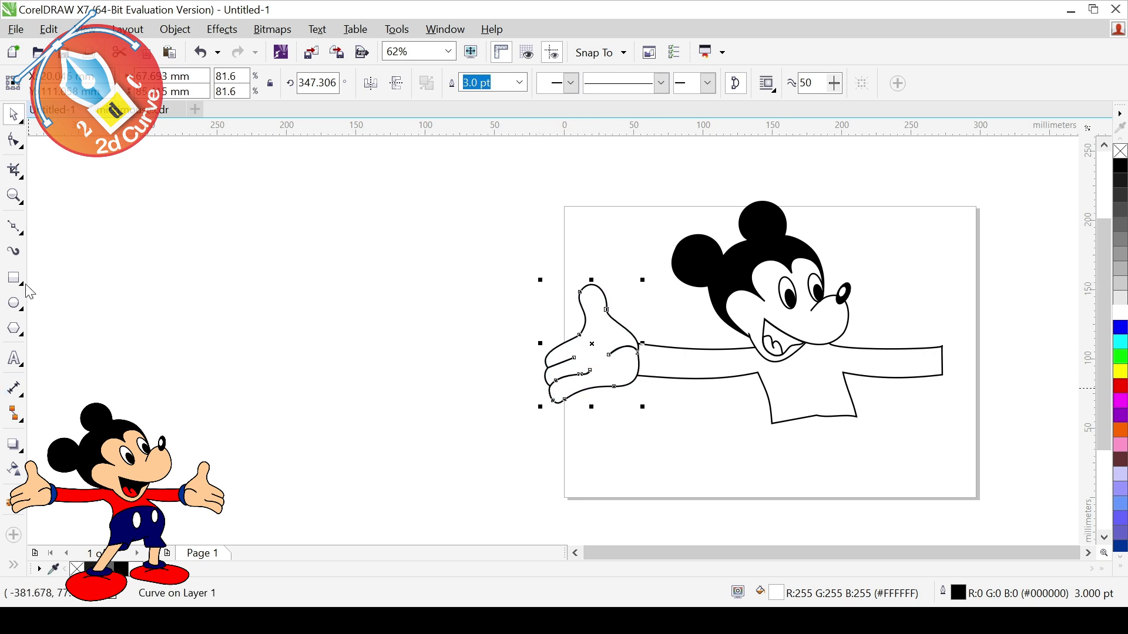
Step: Draw a closed cuff outline in straight segments around the wrist, where the hand meets the left sleeve
click(13, 226)
scroll(662, 393, up, 3)
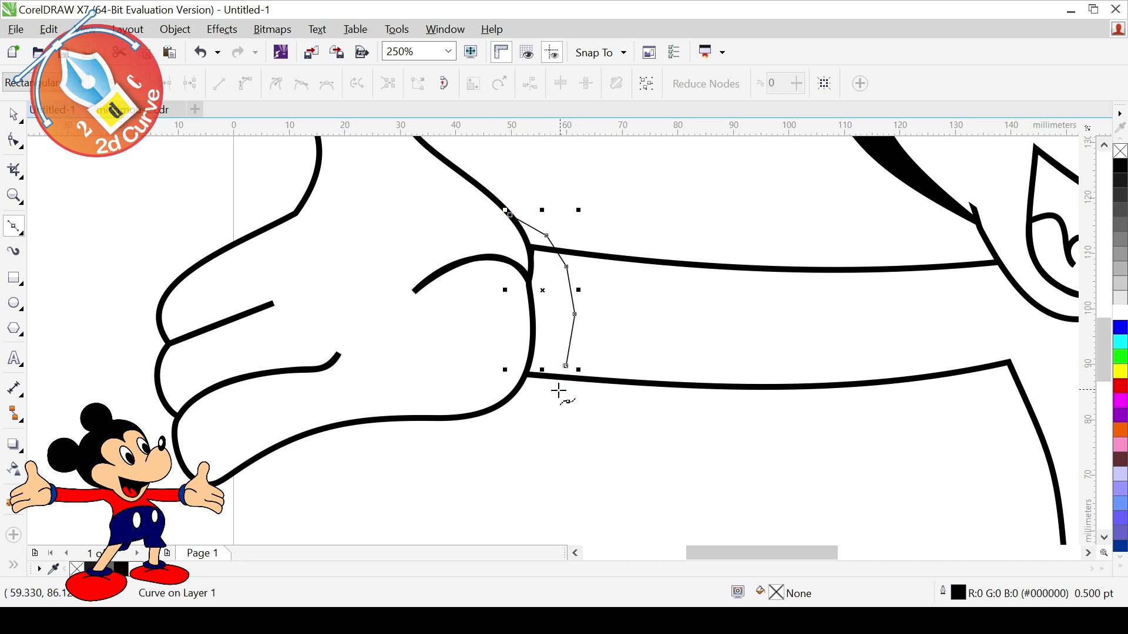
click(523, 408)
click(509, 215)
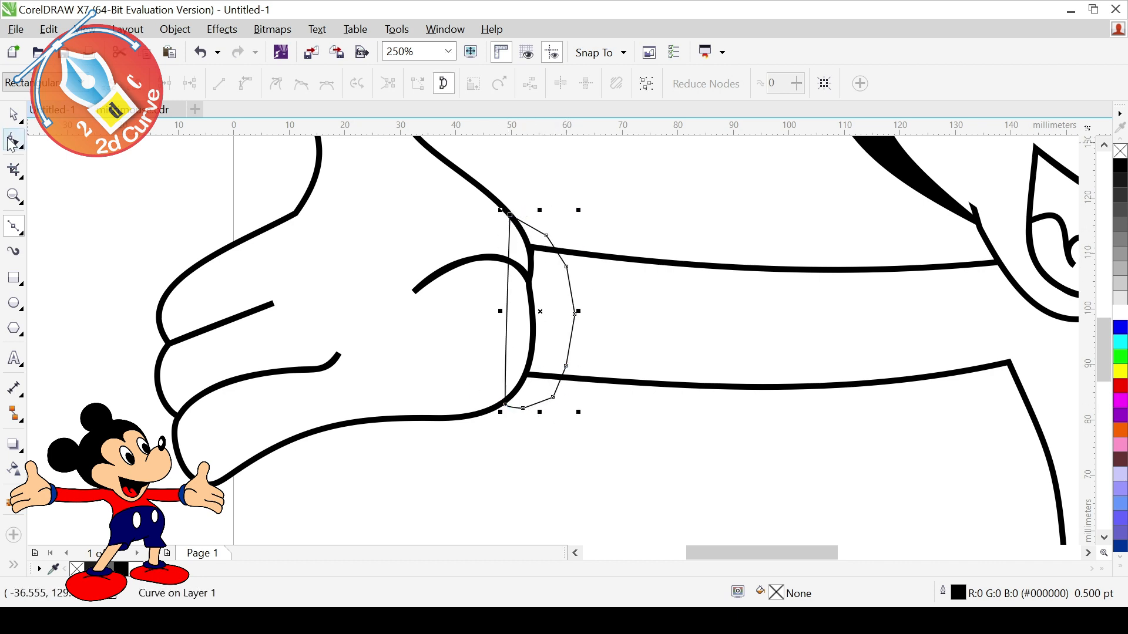
Step: Bend the cuff's outer edge into a single curve and round its lower end
key(F10)
drag(574, 298, 587, 353)
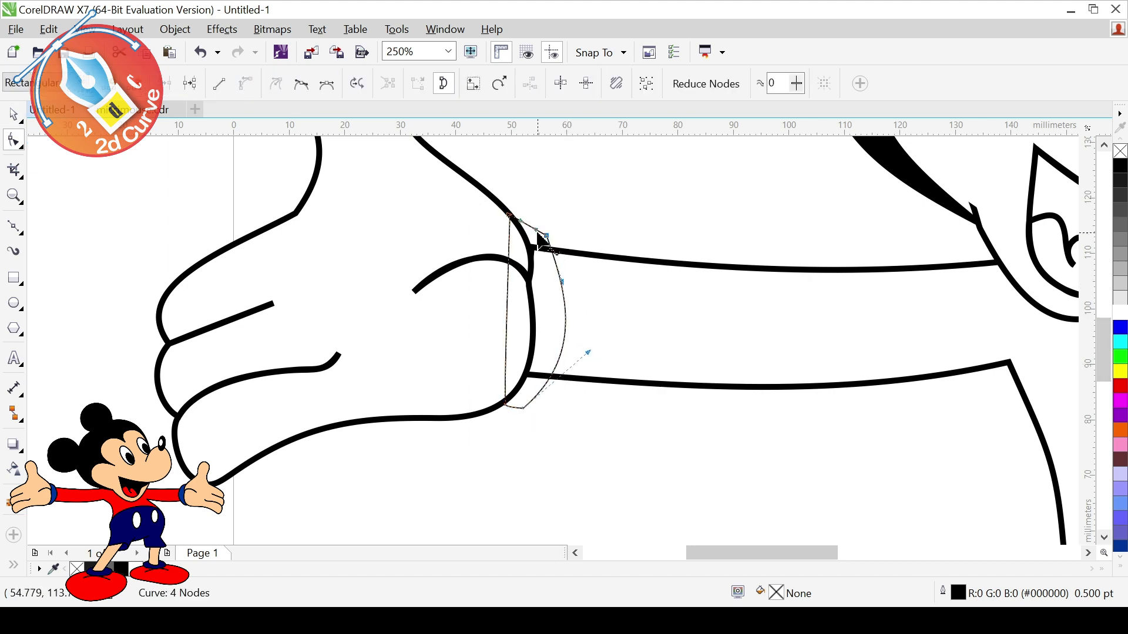
drag(516, 421, 518, 414)
scroll(514, 410, up, 3)
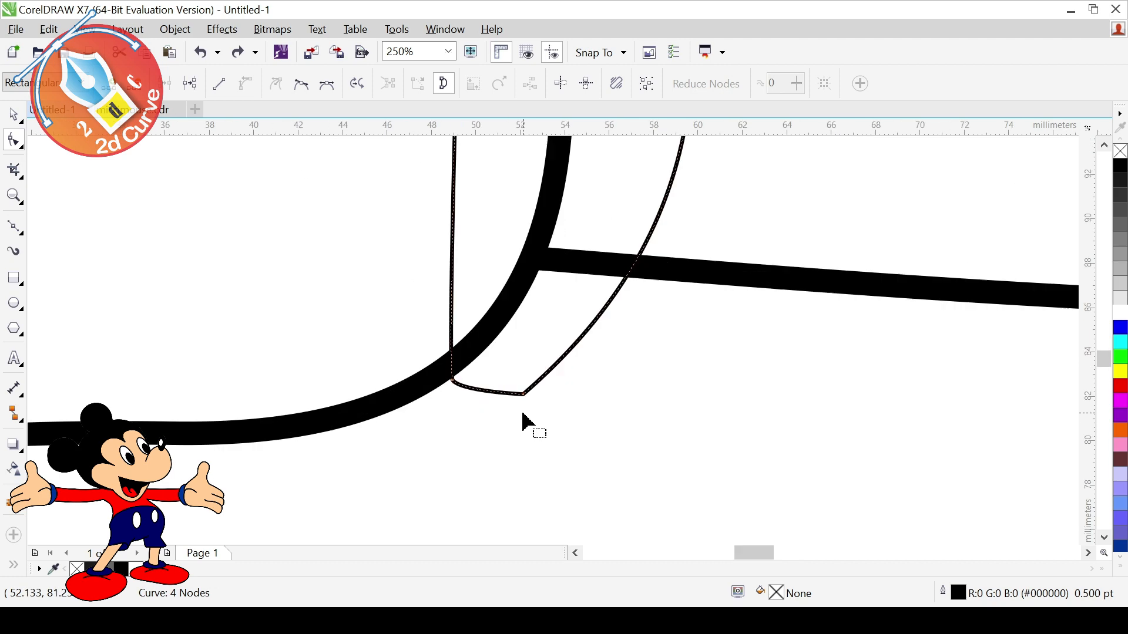
mouse_move(418, 402)
mouse_down()
mouse_move(431, 405)
mouse_move(412, 415)
mouse_up()
click(546, 393)
drag(541, 393, 519, 414)
key(ctrl+z)
scroll(605, 294, down, 4)
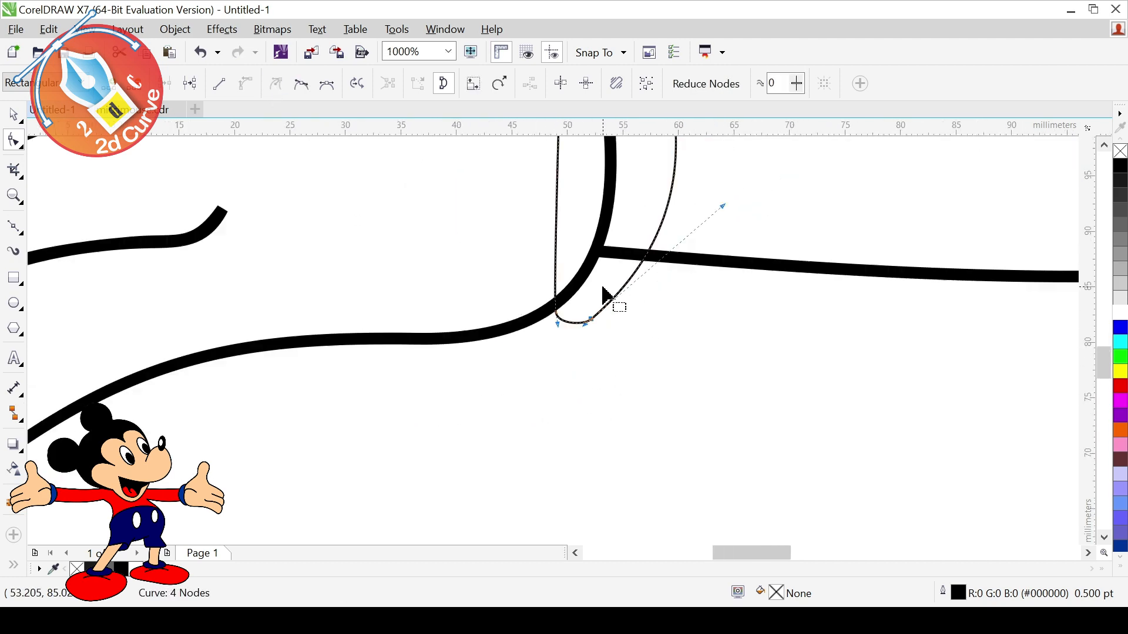
Step: Give the cuff a 3 pt outline and a white fill, placed behind the hand
key(space)
text(3)
key(Return)
click(564, 284)
click(628, 331)
Step: Adjust the curve of the cuff's outer edge over the sleeve
click(15, 143)
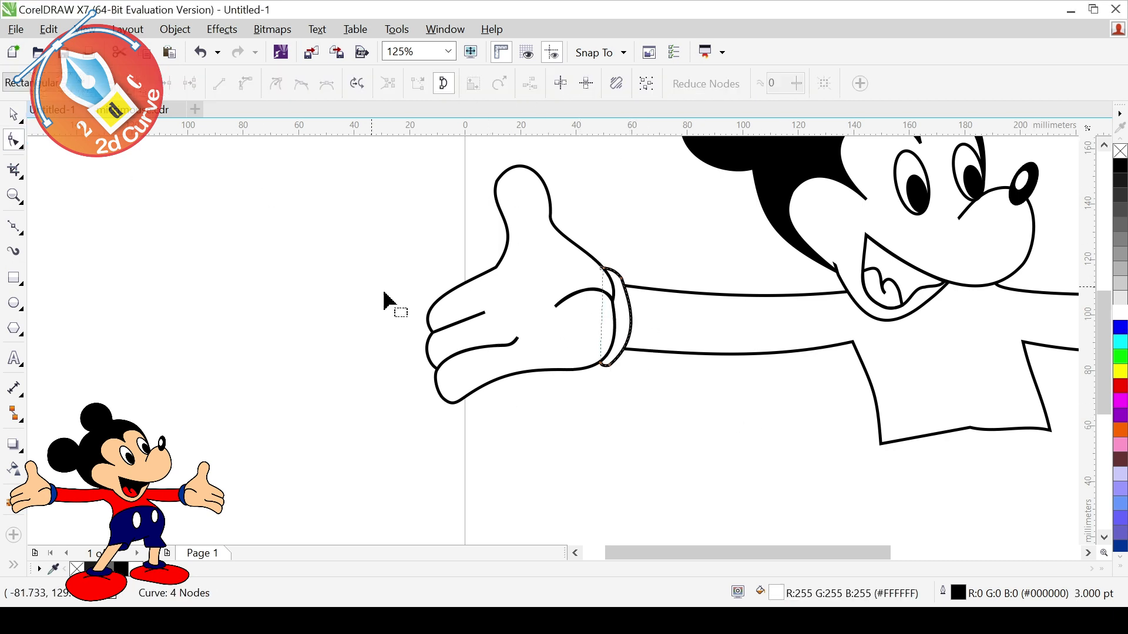
drag(623, 284, 652, 332)
click(14, 118)
Step: Duplicate the hand with its cuff, mirror the copy horizontally and place it at the end of the right sleeve
click(823, 406)
scroll(868, 393, down, 1)
drag(850, 551, 986, 548)
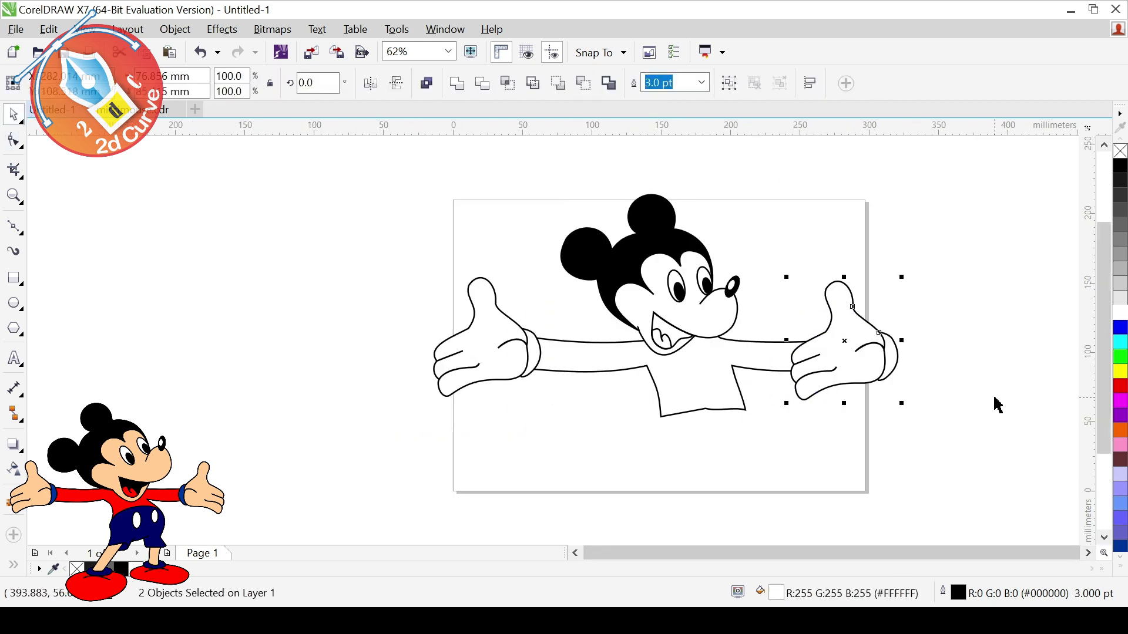
drag(899, 335, 879, 349)
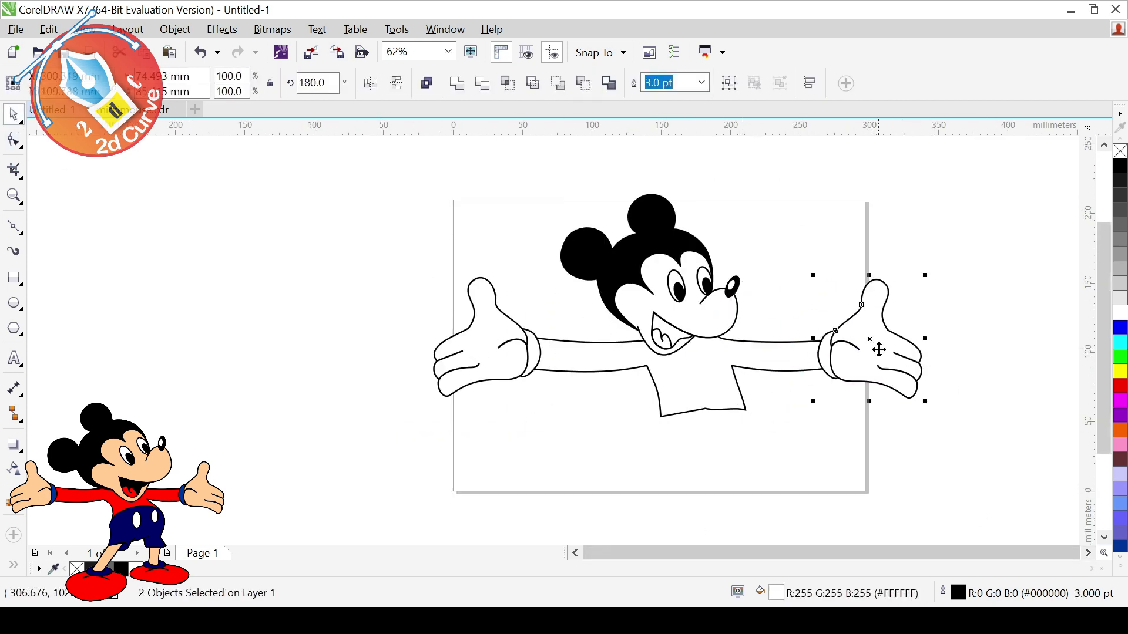
click(947, 438)
Step: Remove the middle node of the shirt's hem and bend the hem into one smooth upward arch
drag(1106, 356, 1108, 380)
click(705, 372)
scroll(705, 380, up, 2)
click(14, 140)
drag(706, 329, 698, 305)
click(527, 361)
drag(587, 351, 566, 321)
click(866, 334)
double_click(697, 304)
click(866, 334)
drag(767, 312, 782, 268)
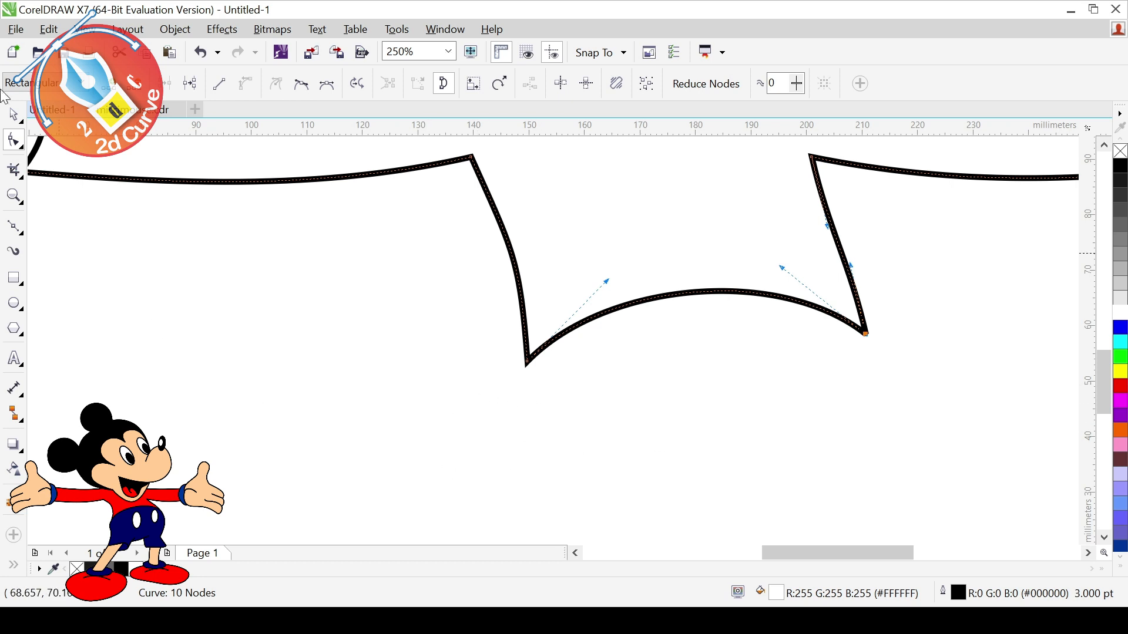
Step: Try to add nodes to the shirt's hem and pull them downward, and undo the changes
double_click(544, 347)
drag(544, 347, 476, 450)
double_click(575, 387)
drag(574, 387, 567, 325)
key(ctrl+z)
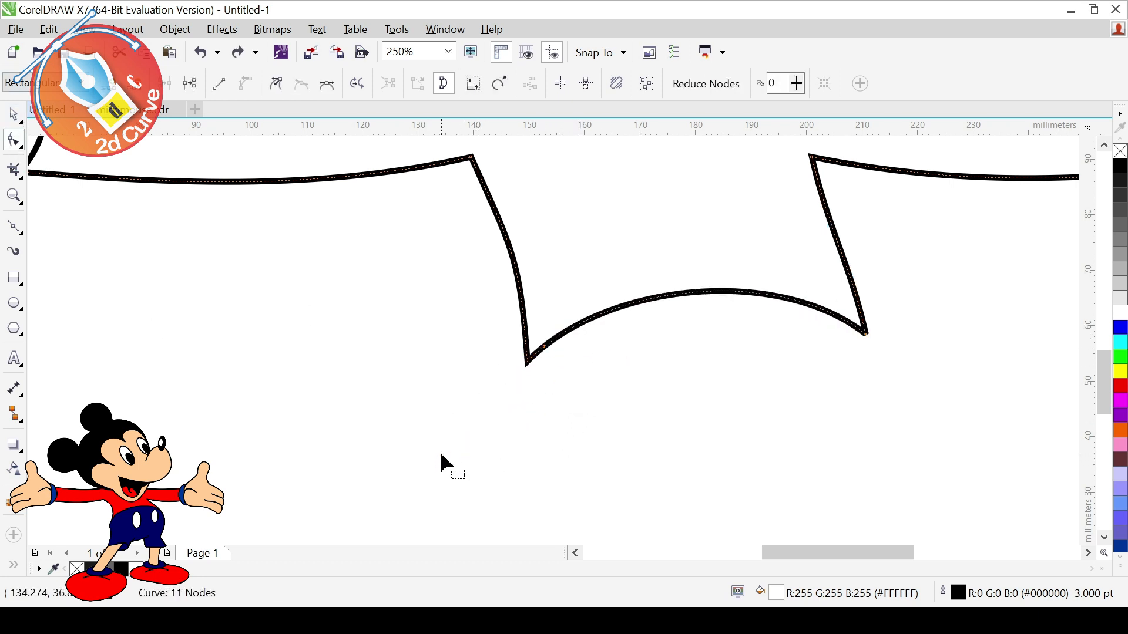
Step: Draw the shorts as a closed outline of straight Bezier segments hanging from the shirt's hem, with two short legs and a gap between them
click(14, 228)
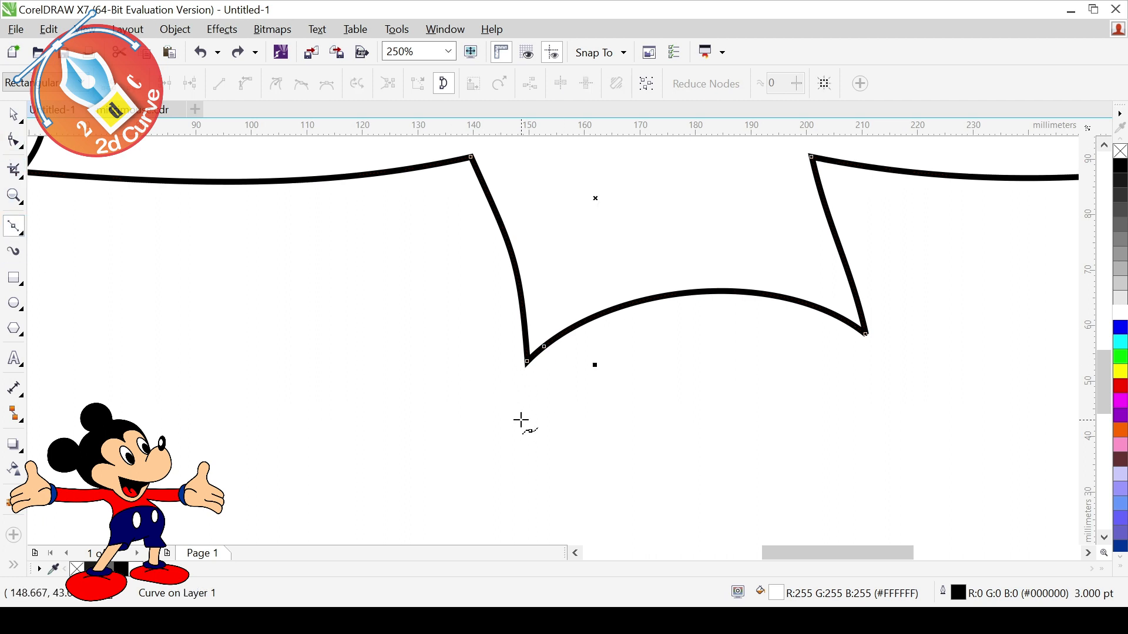
click(527, 362)
double_click(703, 291)
click(866, 334)
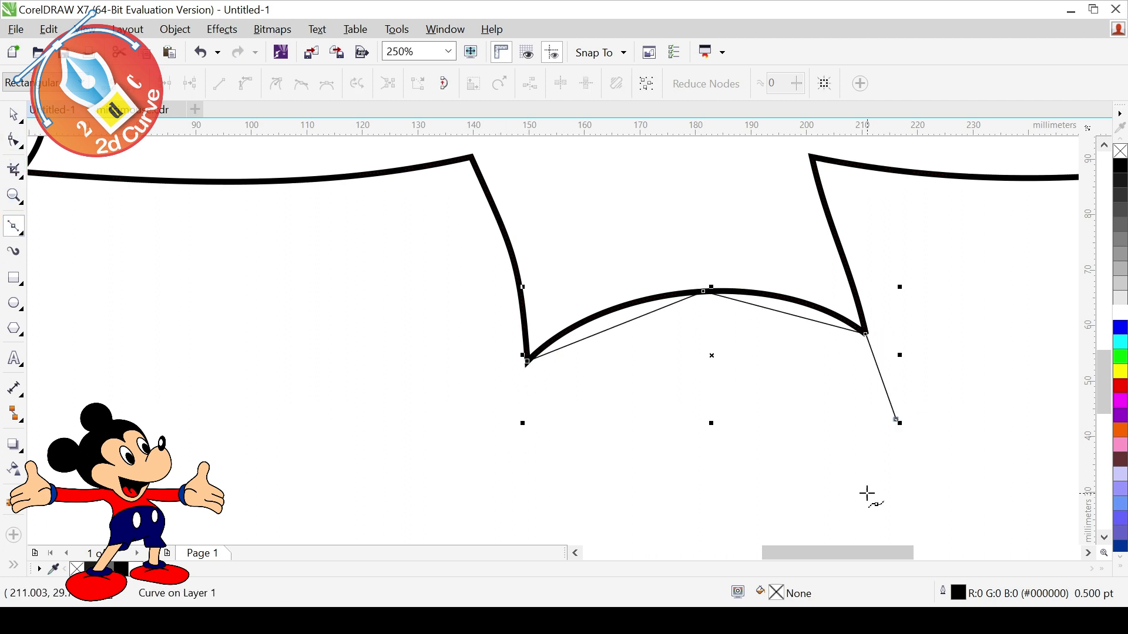
click(860, 512)
scroll(1087, 422, down, 3)
click(860, 346)
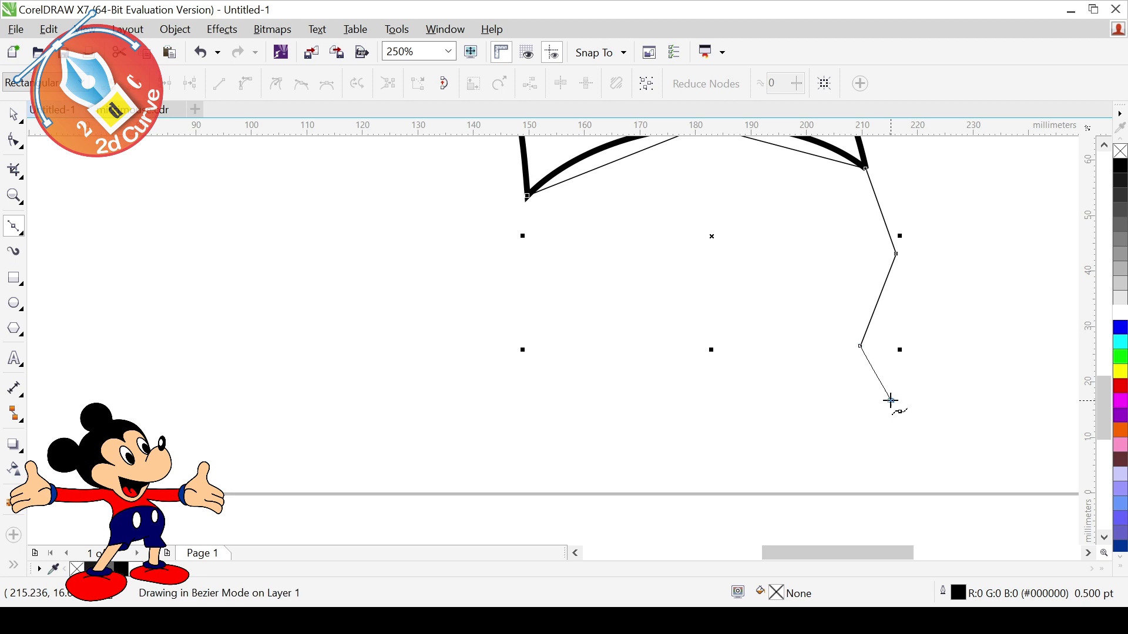
click(761, 366)
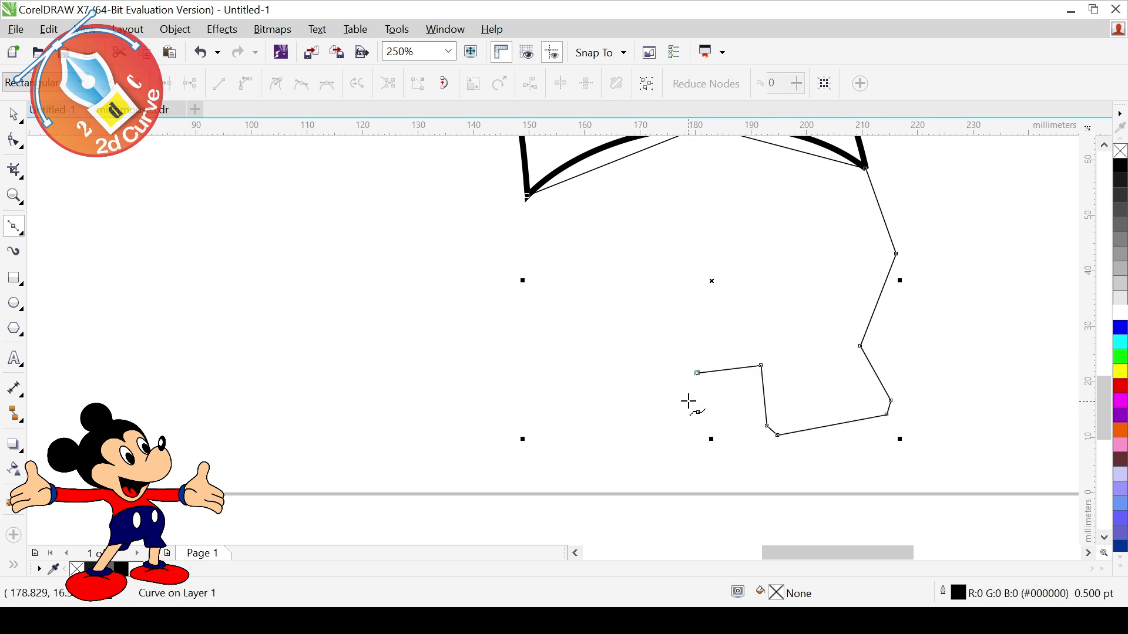
click(700, 433)
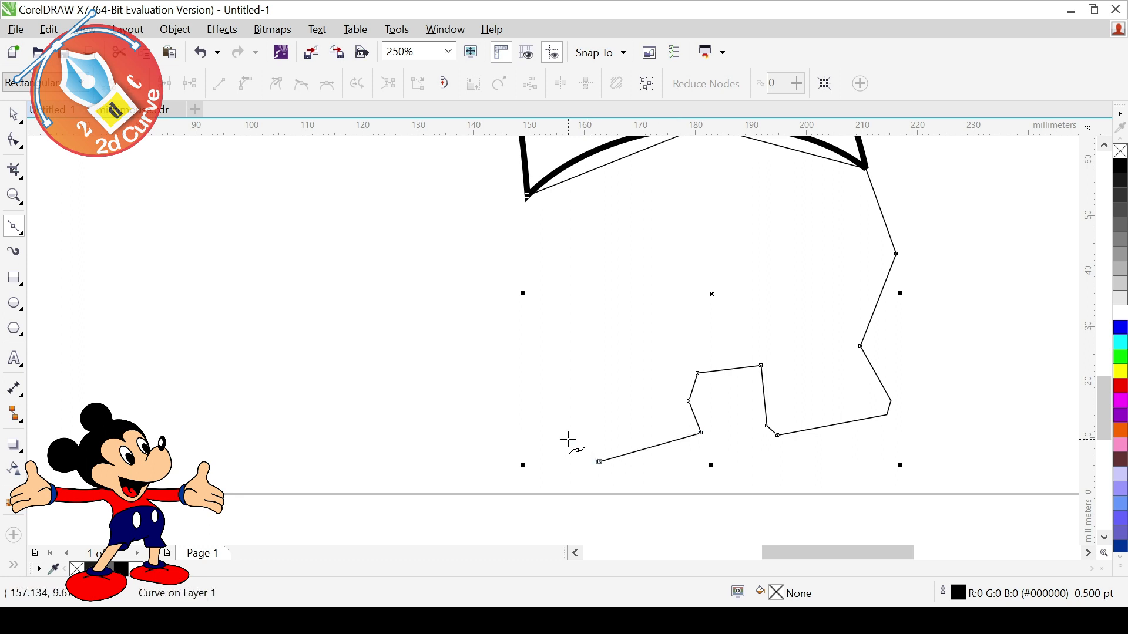
Step: Convert the shorts' segments to curves and bend the waistline to follow the shirt's hem
click(13, 141)
scroll(752, 337, down, 1)
drag(597, 206, 887, 424)
click(239, 89)
click(564, 305)
scroll(715, 244, up, 1)
drag(676, 246, 656, 237)
drag(823, 241, 818, 227)
Step: Move the shirt's lower right corner and the matching shorts corner outward, and refit both curves along the waist
double_click(933, 346)
drag(937, 360, 938, 306)
scroll(947, 365, down, 1)
click(924, 311)
drag(905, 260, 944, 242)
scroll(941, 337, up, 2)
scroll(921, 275, down, 1)
click(917, 258)
mouse_move(726, 225)
mouse_down()
mouse_move(737, 223)
mouse_move(724, 218)
mouse_up()
drag(796, 212, 814, 199)
Step: Bulge the shorts' right side outward below the waist and round the right leg's lower outer corner
drag(883, 449, 969, 319)
click(945, 243)
click(946, 242)
click(945, 242)
drag(934, 154, 911, 147)
click(890, 435)
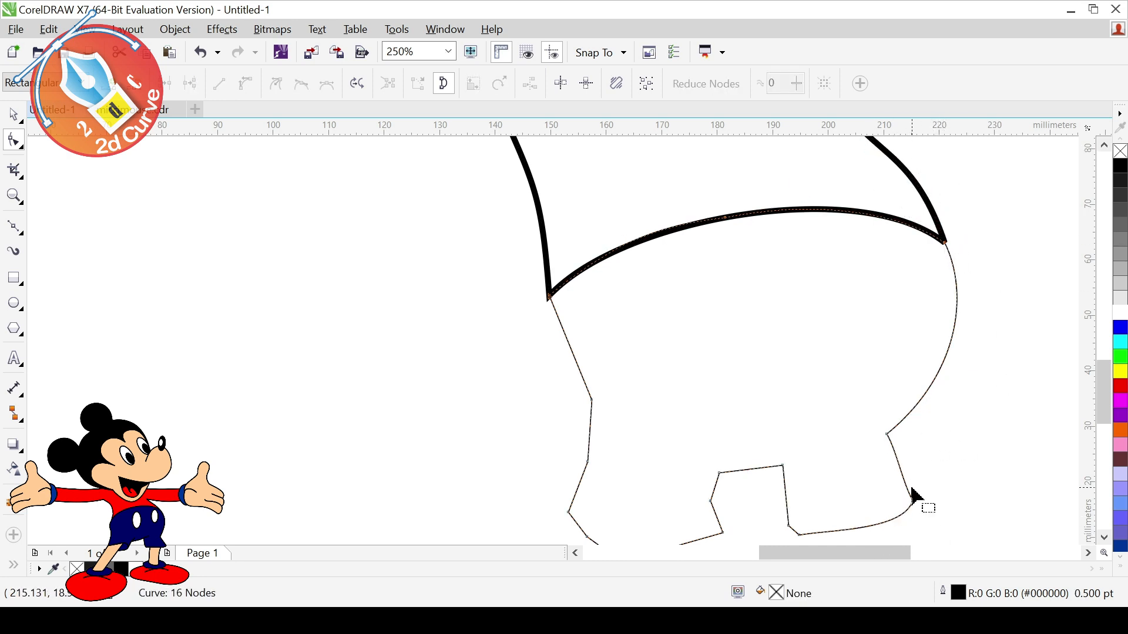
Step: Remove the extra node at the right leg's inner lower corner and bend the crotch edge into a gentle wave
scroll(799, 536, up, 4)
key(Delete)
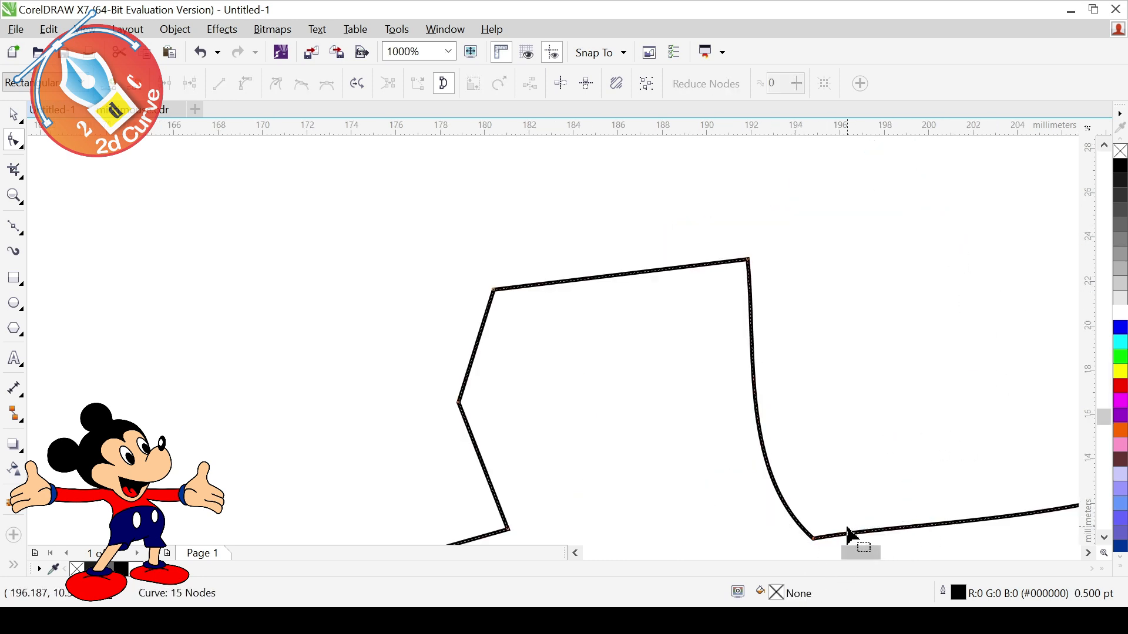
mouse_move(587, 281)
mouse_down()
mouse_move(583, 299)
mouse_move(575, 270)
mouse_up()
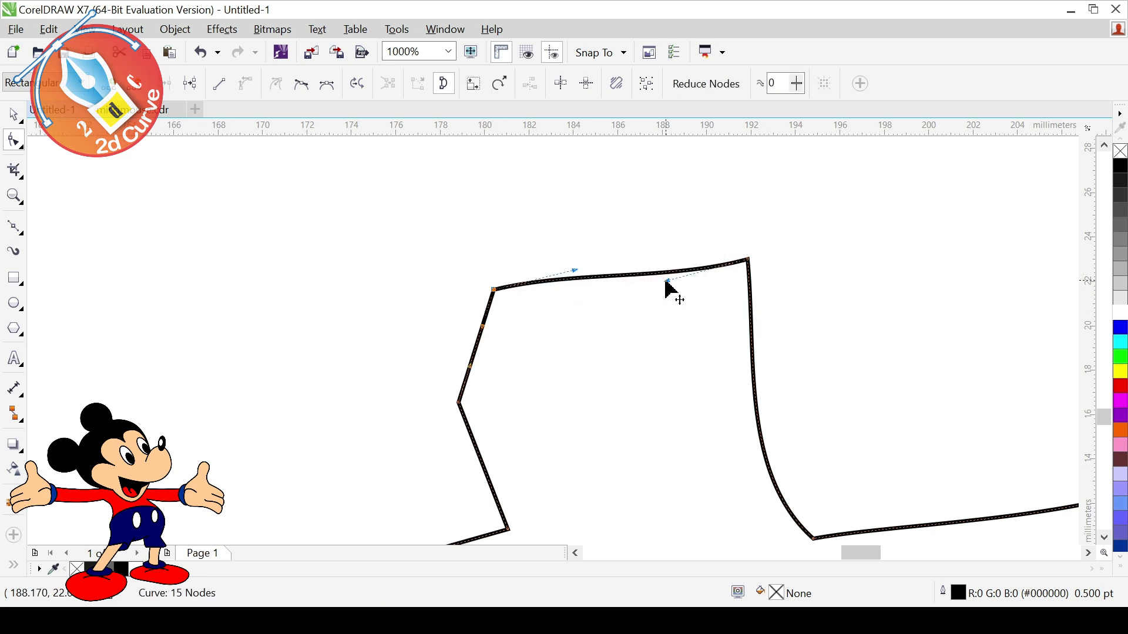
drag(666, 279, 689, 334)
Step: Curve the left leg's inner edge on both sides of its middle node and bow the leg's bottom edge downward
drag(472, 371, 460, 368)
drag(482, 462, 493, 464)
drag(459, 403, 457, 395)
drag(452, 355, 289, 440)
scroll(1104, 539, down, 4)
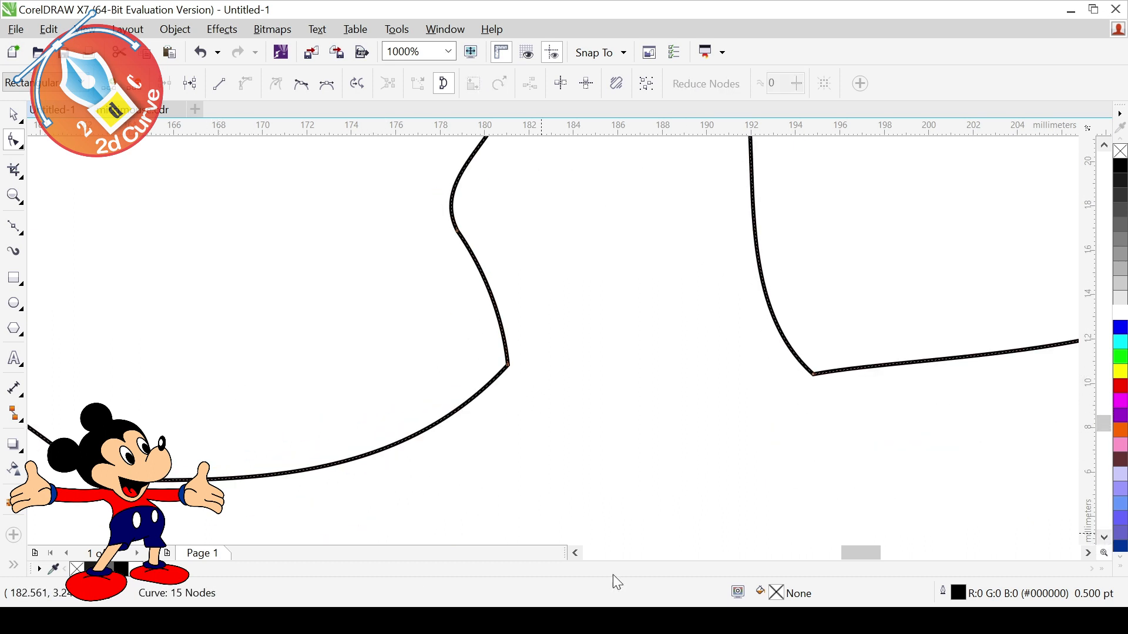
Step: Remove a corner node at the left leg's bottom and round that corner smoothly into the lower edge
scroll(351, 291, down, 1)
double_click(210, 334)
drag(222, 380, 280, 374)
click(278, 383)
mouse_move(201, 354)
mouse_down()
mouse_move(174, 325)
mouse_move(215, 372)
mouse_up()
click(1104, 145)
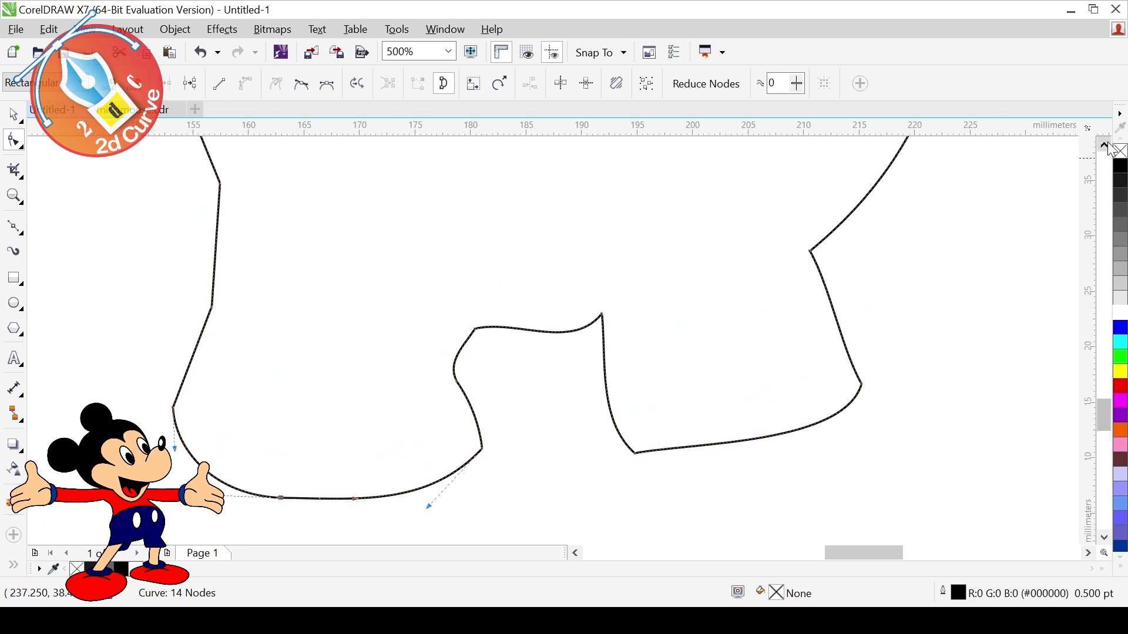
Step: Remove the spare node on the left leg's outer side and smooth the side into a flowing curve up to the waist
double_click(212, 305)
scroll(302, 252, down, 1)
scroll(302, 252, up, 3)
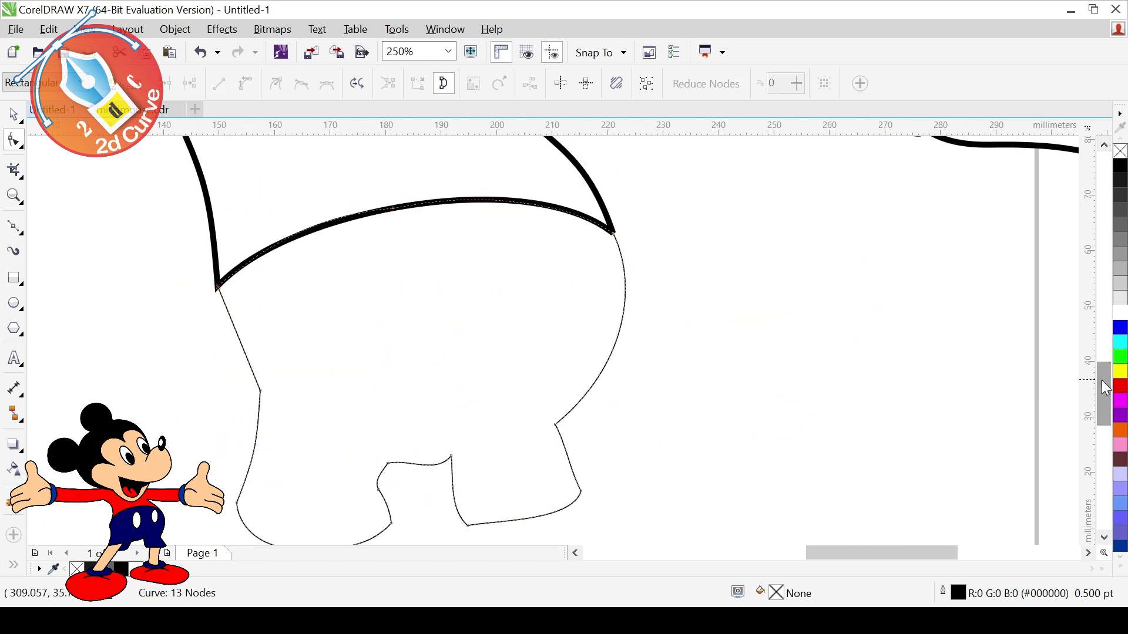
drag(261, 392, 265, 383)
drag(218, 288, 221, 326)
drag(222, 287, 217, 291)
drag(250, 259, 240, 260)
drag(302, 217, 296, 217)
double_click(265, 390)
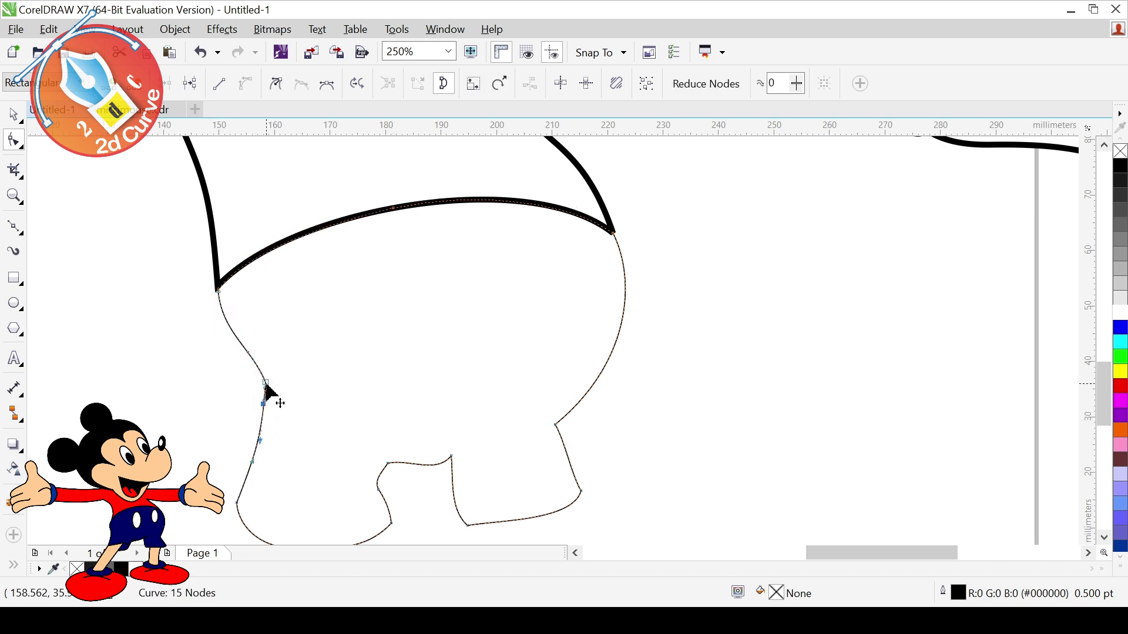
Step: Set the shorts' outline width to 3 pt
click(12, 110)
text(3)
key(Return)
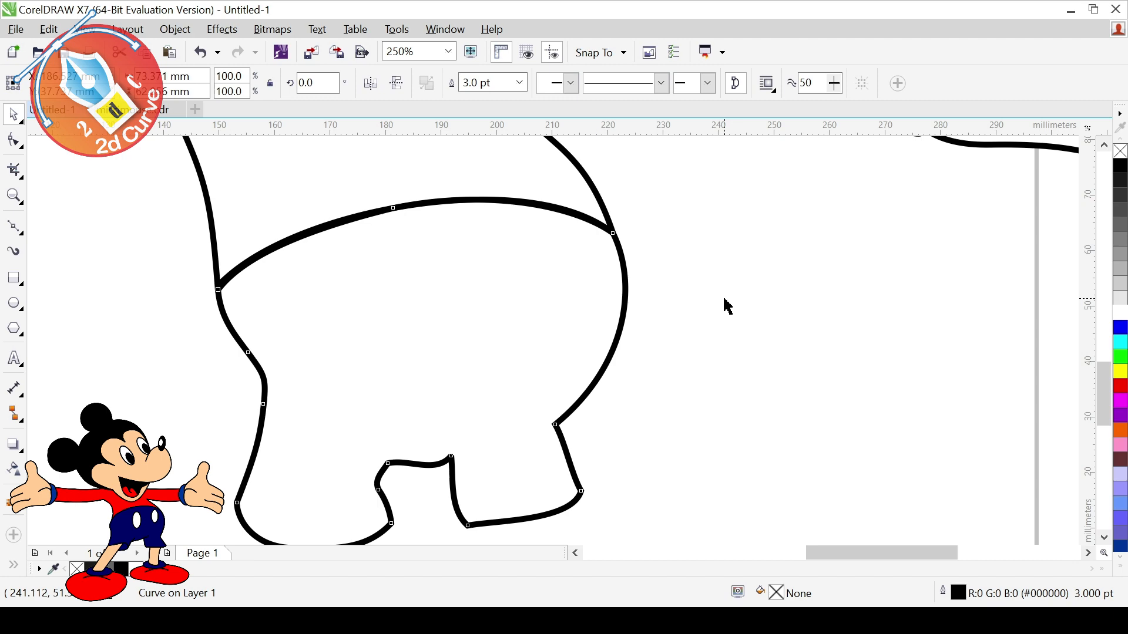
click(723, 305)
scroll(723, 304, down, 4)
scroll(763, 352, left, 3)
scroll(852, 401, up, 1)
scroll(573, 446, up, 3)
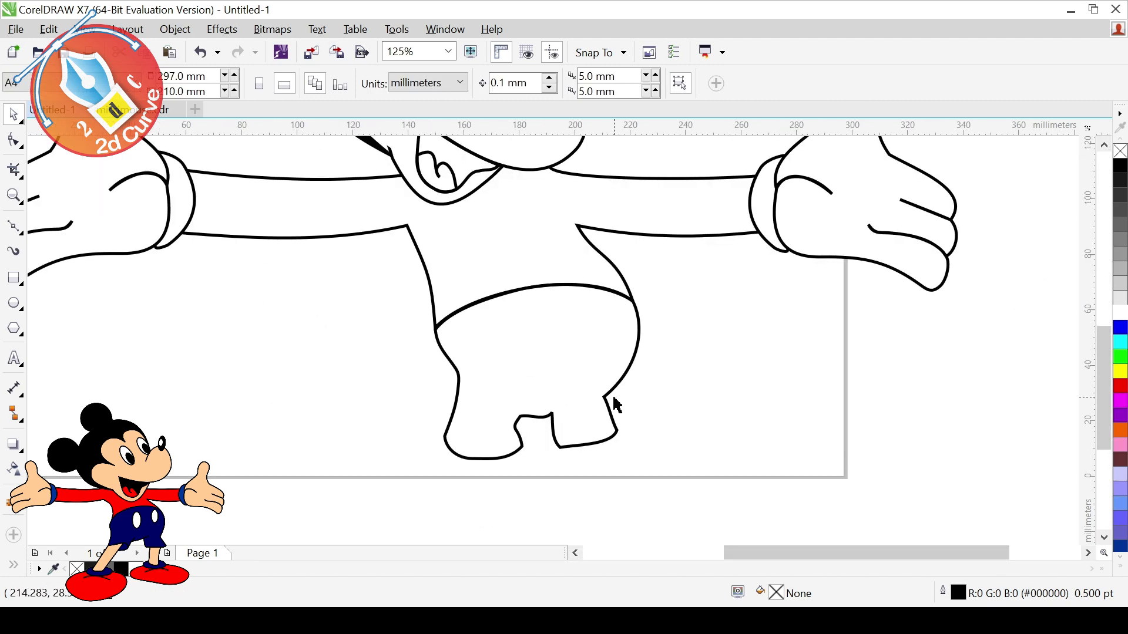
Step: Shift the shorts' right leg outward and reshape the waistline together with the right sides of the shirt and shorts
double_click(637, 400)
drag(645, 400, 634, 314)
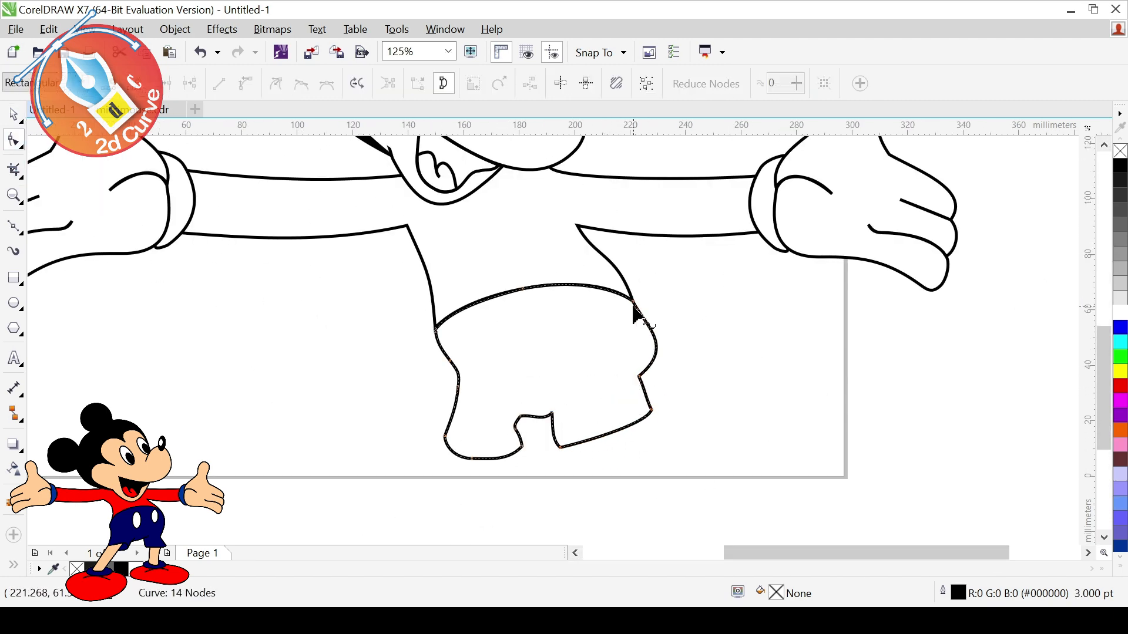
click(576, 234)
drag(605, 252, 635, 297)
drag(524, 292, 574, 277)
click(642, 417)
drag(653, 352, 660, 347)
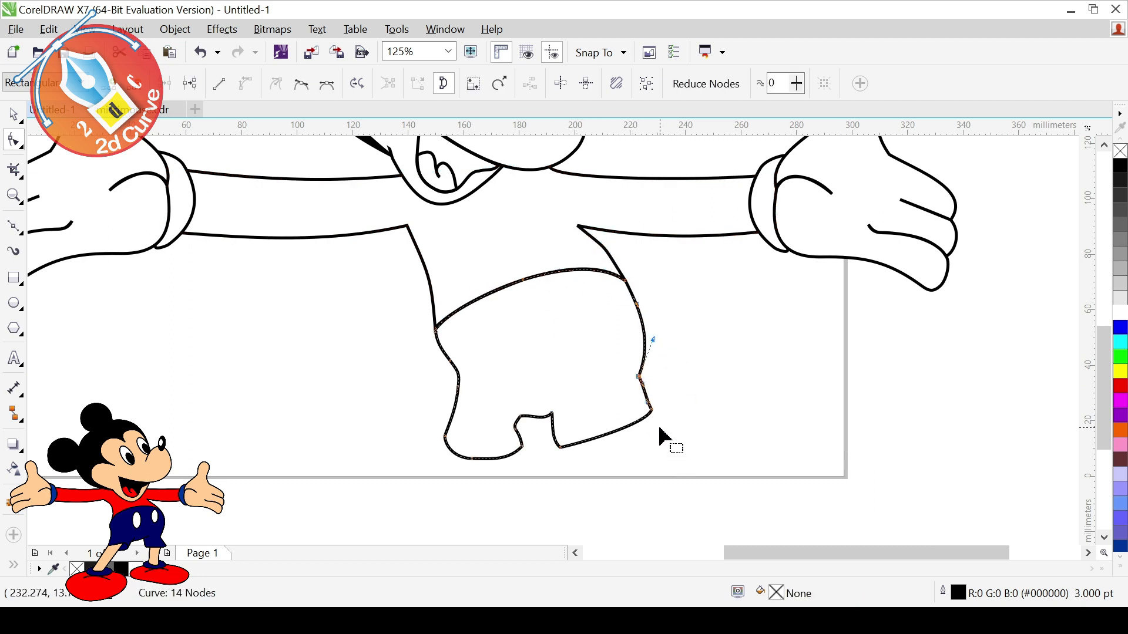
Step: Move the right waist corner of the shorts and shirt farther outward and fit the waistline to the hem
drag(608, 275, 646, 262)
click(655, 295)
click(676, 299)
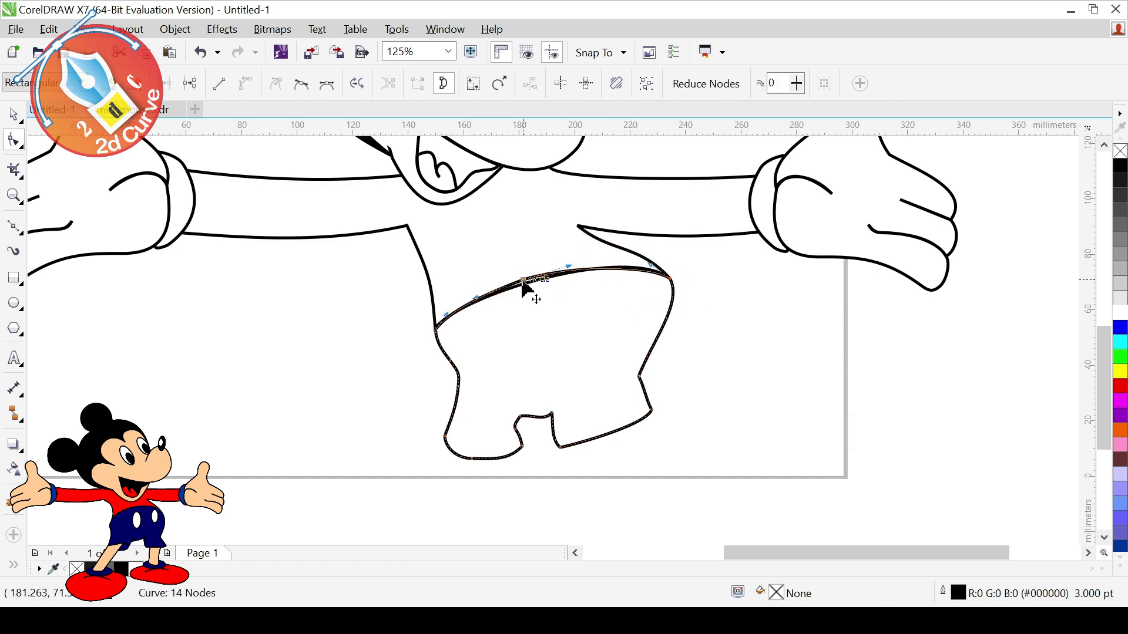
drag(479, 306, 477, 305)
scroll(611, 319, up, 2)
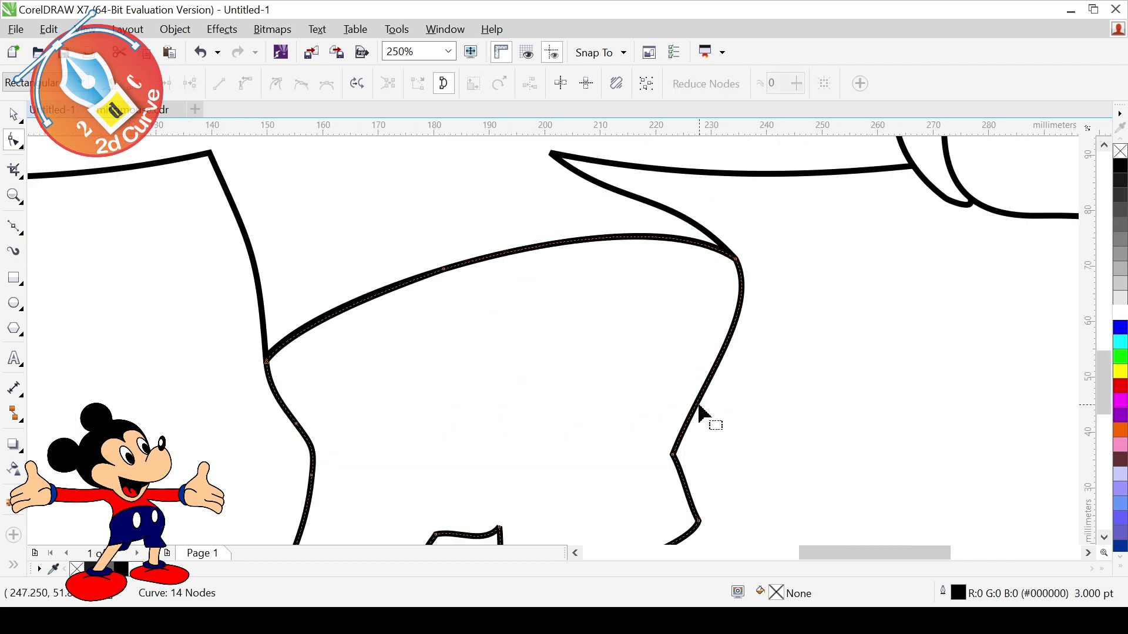
Step: Move the shirt's lower left corner slightly inward and upward at the waist
scroll(699, 411, down, 4)
click(465, 390)
mouse_move(466, 390)
mouse_down()
mouse_move(470, 371)
mouse_move(470, 402)
mouse_move(476, 381)
mouse_up()
key(space)
Step: Select the complete head, rotate it slightly clockwise and reposition it over the shirt's neck
click(314, 187)
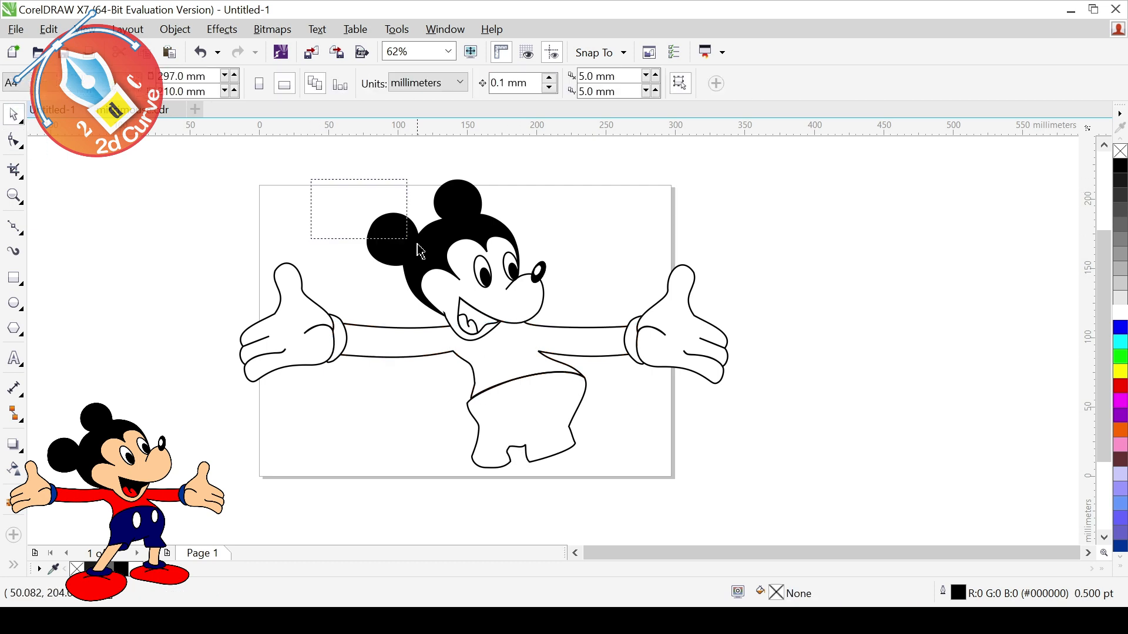
drag(313, 187, 563, 367)
drag(547, 176, 564, 192)
drag(536, 287, 484, 283)
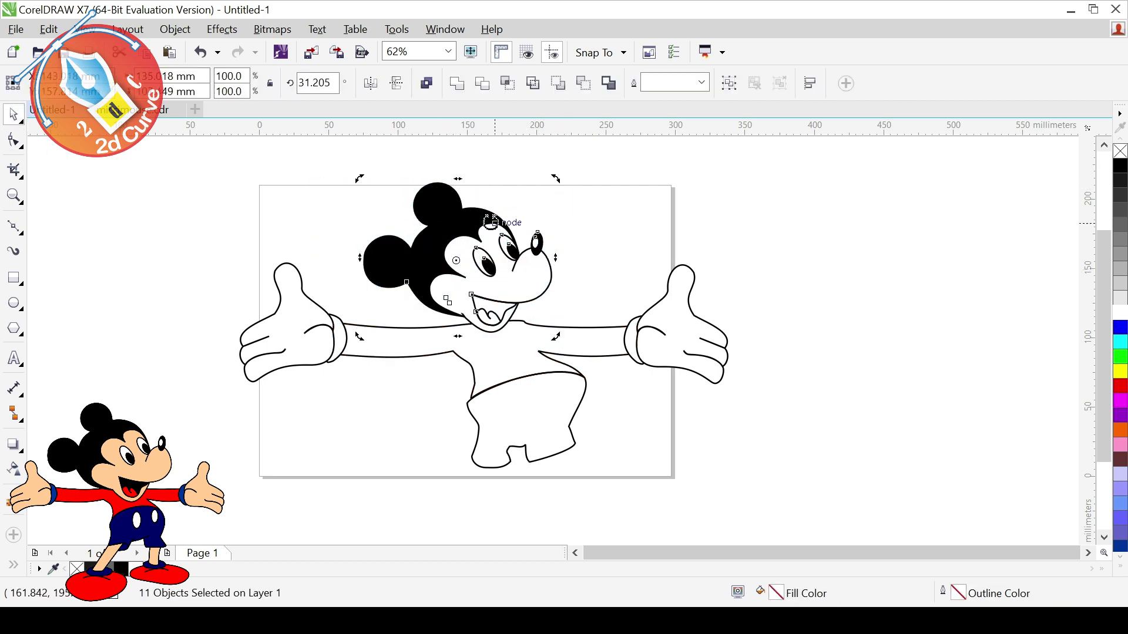
click(484, 283)
click(605, 364)
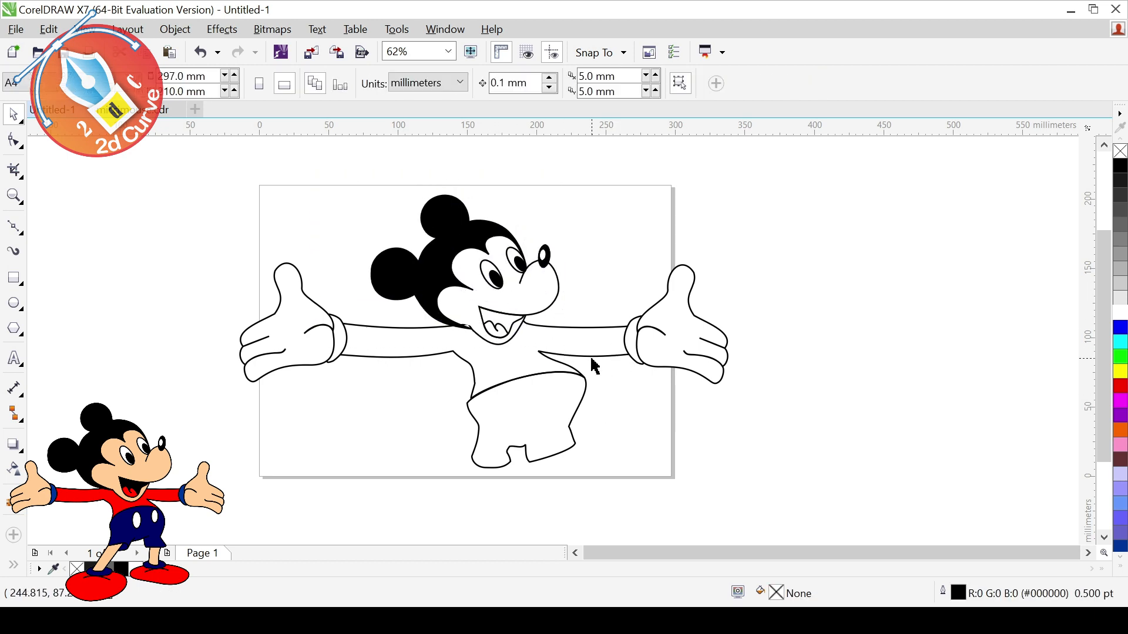
Step: Move the shirt's right armpit node outward and round the shirt's left side below the sleeve
click(376, 341)
key(F10)
click(539, 352)
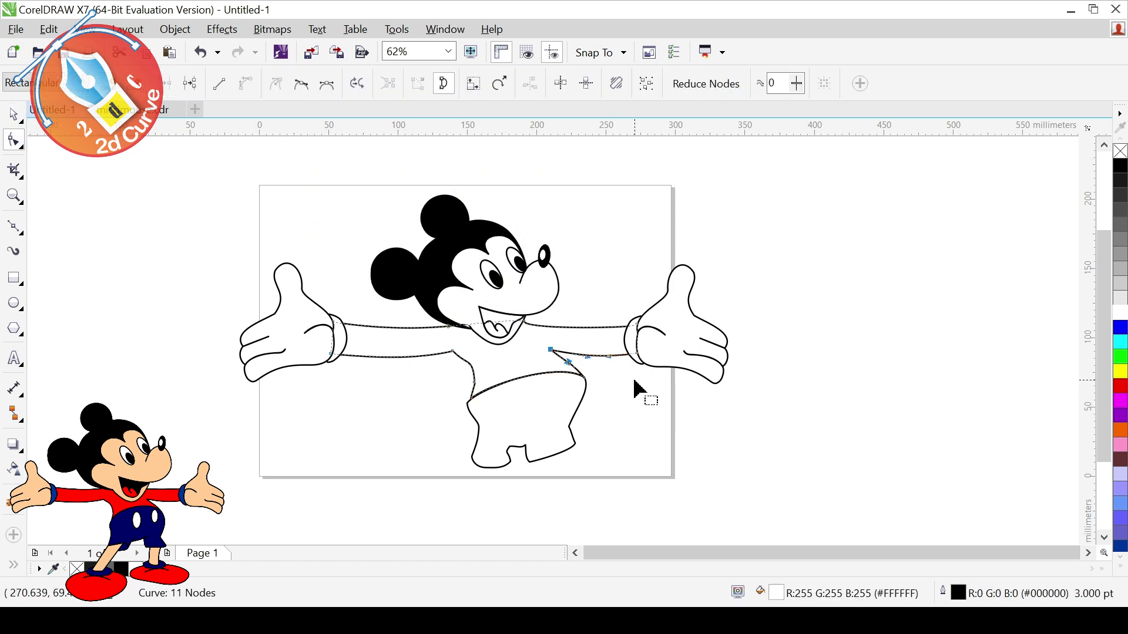
drag(475, 382, 473, 360)
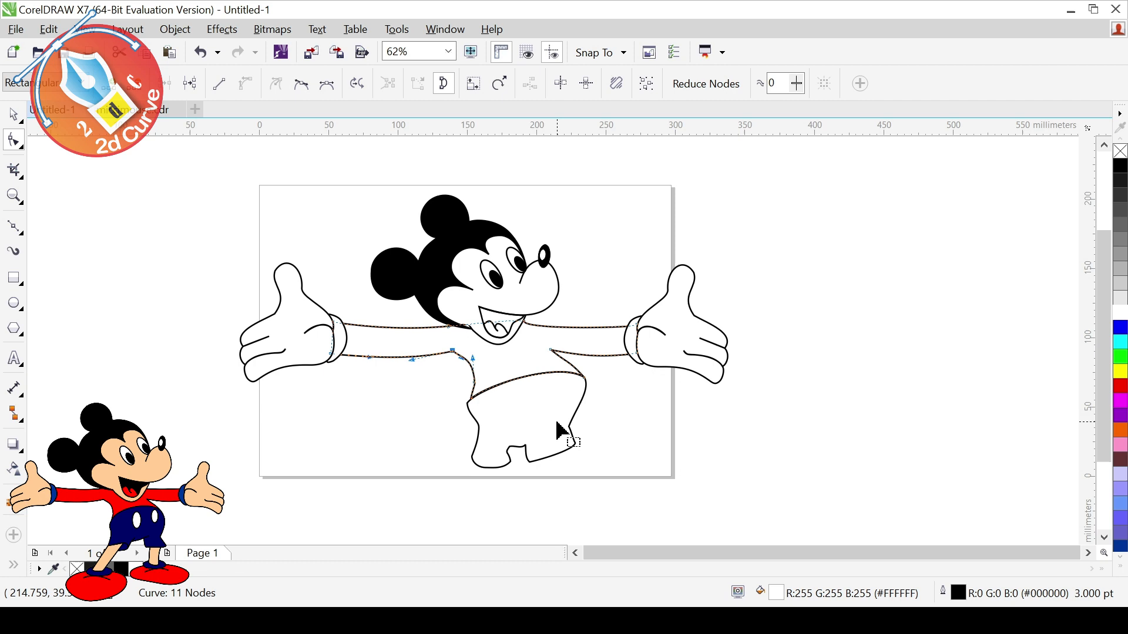
Step: Arch the shorts' waistline higher and round the right hip into a fuller outward bulge
click(511, 390)
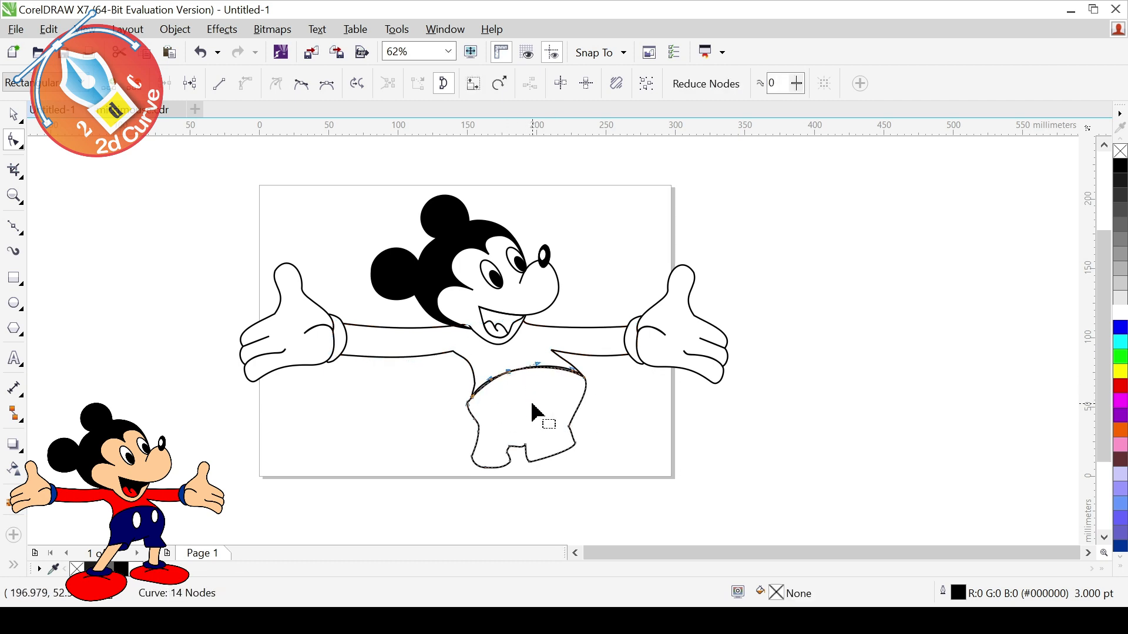
scroll(546, 420, up, 4)
drag(400, 395, 403, 390)
drag(631, 376, 626, 364)
drag(625, 403, 652, 381)
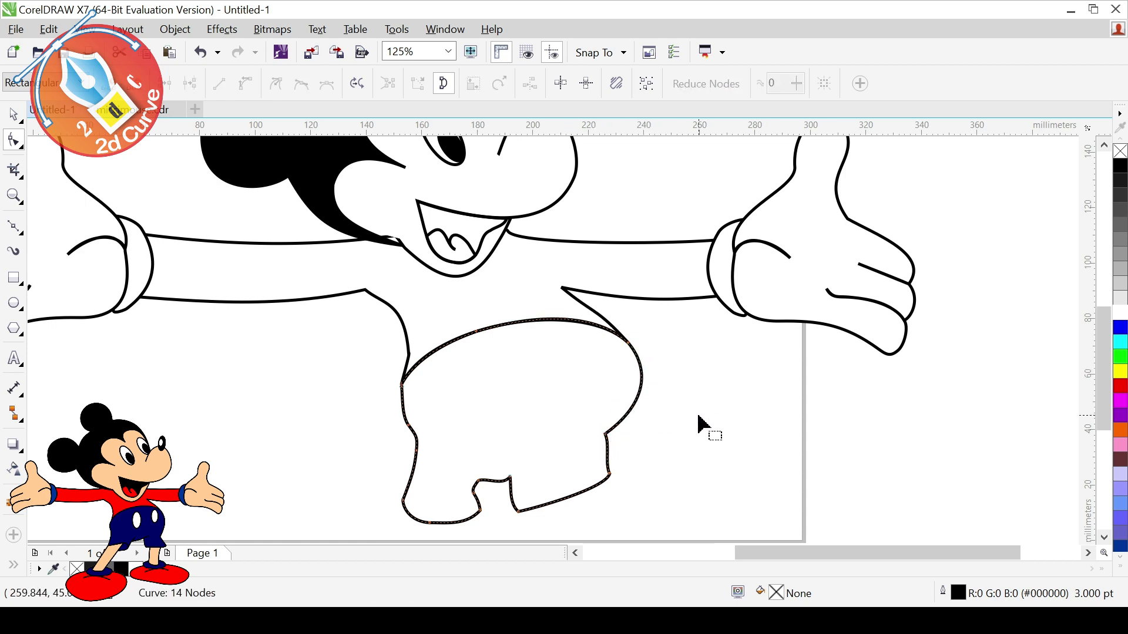
Step: Shift the shorts' crotch nodes to the right and adjust the lower edge of the right leg
scroll(524, 483, down, 1)
drag(473, 474, 579, 469)
mouse_move(423, 486)
mouse_down()
mouse_move(499, 486)
mouse_move(435, 499)
mouse_up()
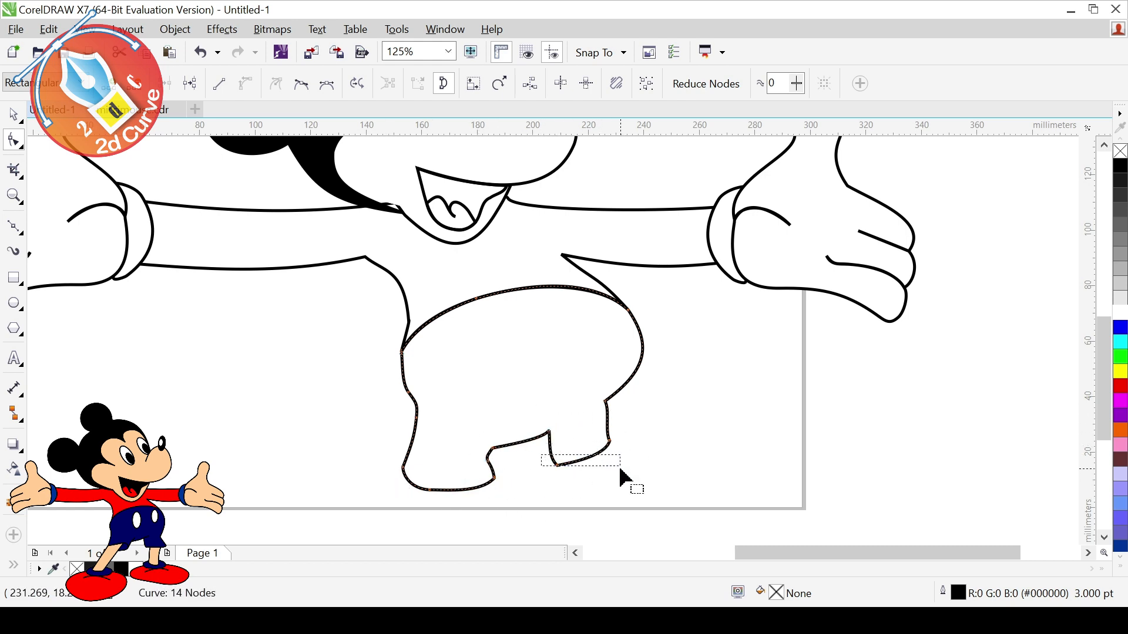
drag(546, 487, 546, 485)
mouse_move(610, 440)
mouse_down()
mouse_move(611, 461)
mouse_move(611, 451)
mouse_up()
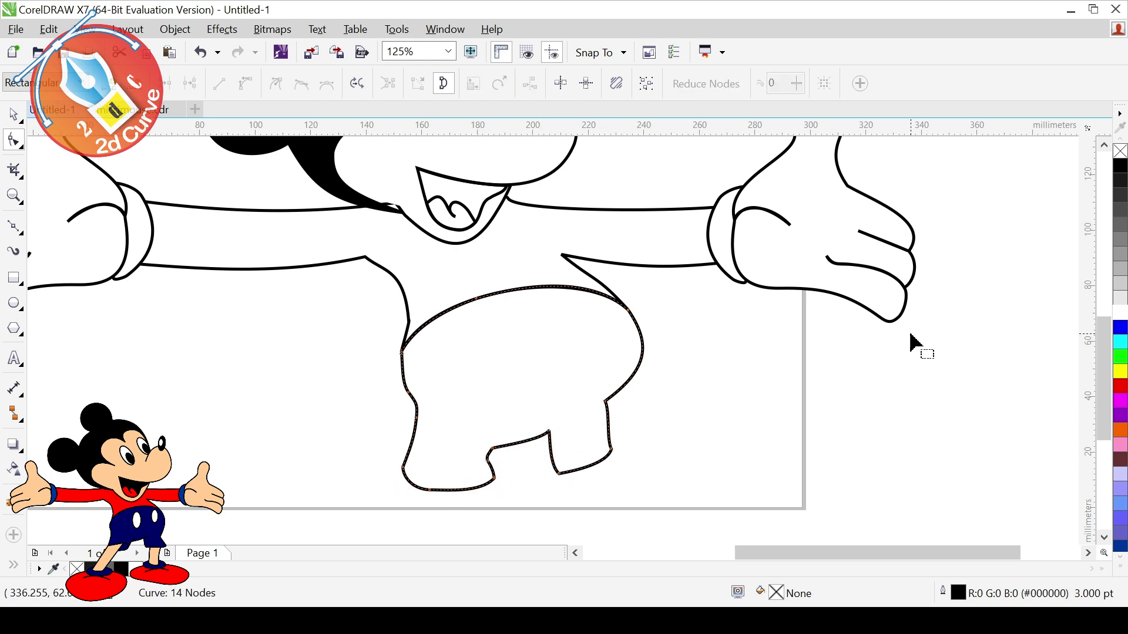
Step: Bulge the shorts' left side outward just below the waist
scroll(360, 415, down, 4)
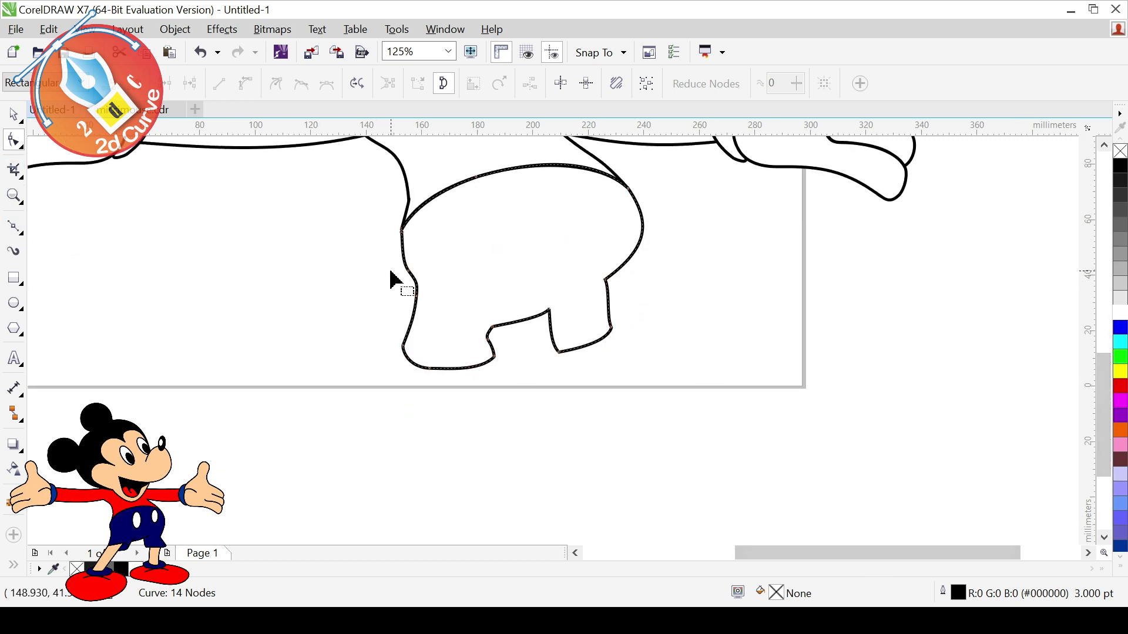
scroll(392, 279, down, 1)
scroll(412, 263, up, 1)
scroll(394, 288, up, 3)
drag(319, 327, 365, 252)
scroll(252, 244, down, 2)
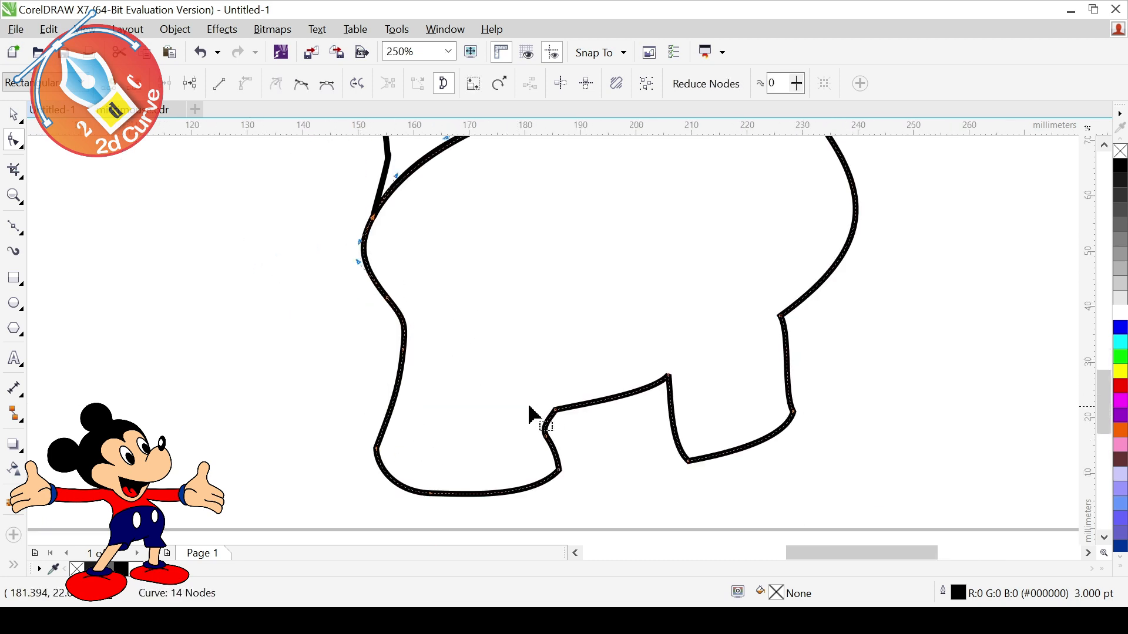
Step: Shift the left leg's bottom nodes outward and delete its inner-edge nodes to leave one smooth inner curve
drag(430, 494, 396, 493)
drag(551, 443, 528, 461)
key(Delete)
drag(529, 503, 422, 464)
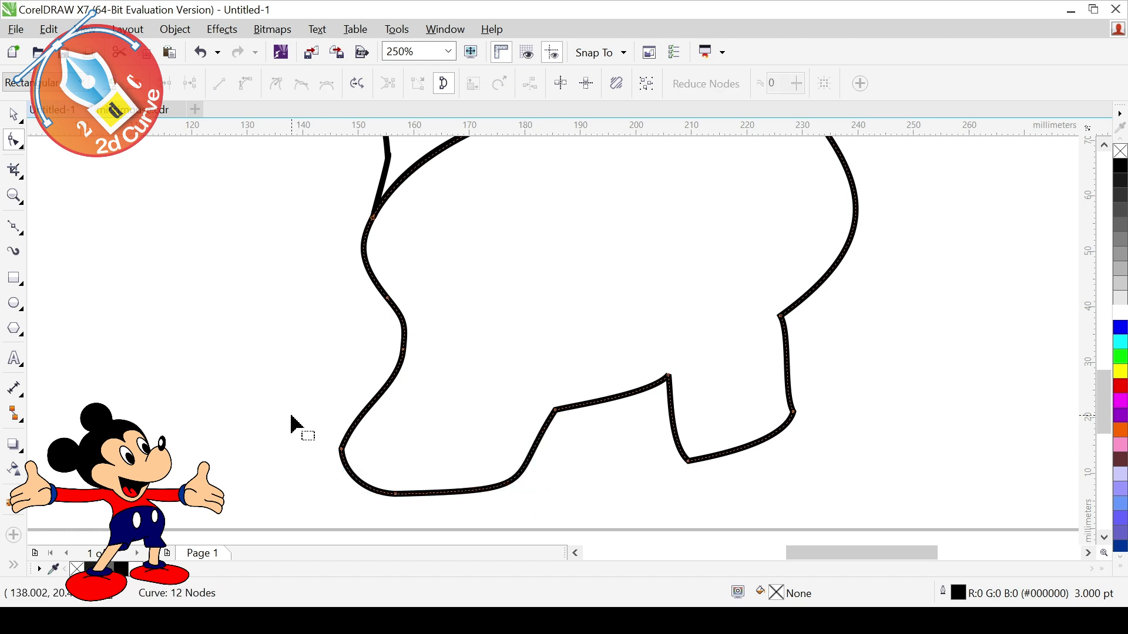
Step: Draw a slanted four-sided leg from the shorts' left leg opening with the Bezier tool and give it a 3 pt outline
scroll(297, 416, down, 3)
key(F5)
click(342, 240)
click(198, 454)
click(464, 256)
click(342, 240)
click(13, 113)
click(520, 82)
click(475, 207)
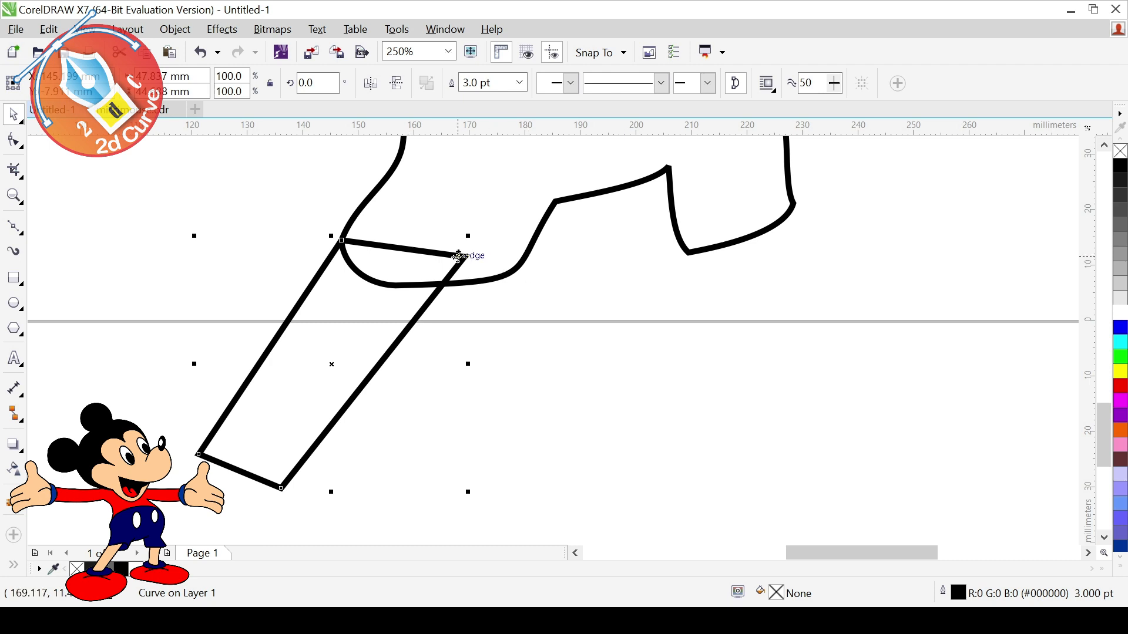
Step: Extend the leg's upper right corner to the shorts' inner edge and add a node partway along the top edge
key(F10)
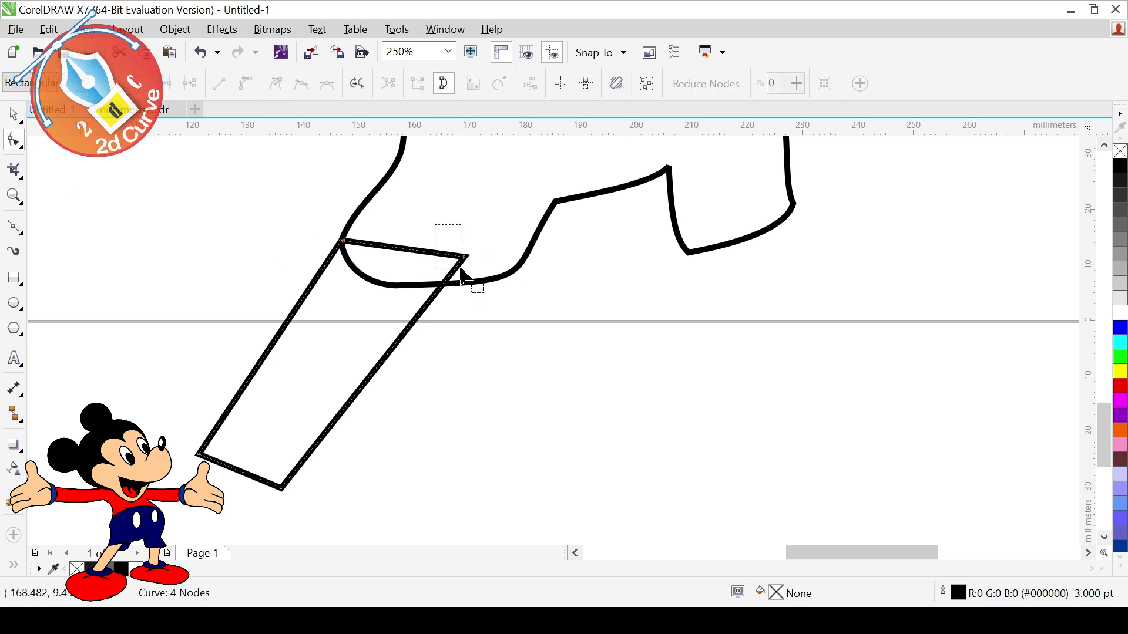
drag(465, 257, 533, 240)
double_click(433, 252)
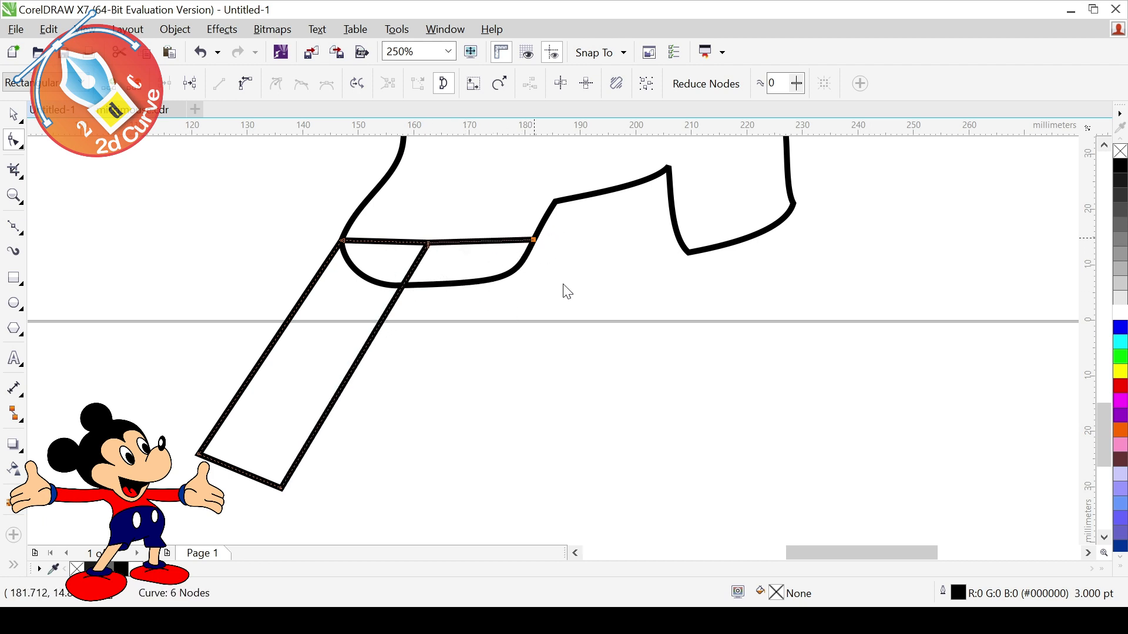
Step: Try to bend the leg's top edge upward inside the shorts, and undo the last change
drag(470, 242, 493, 219)
scroll(496, 286, down, 2)
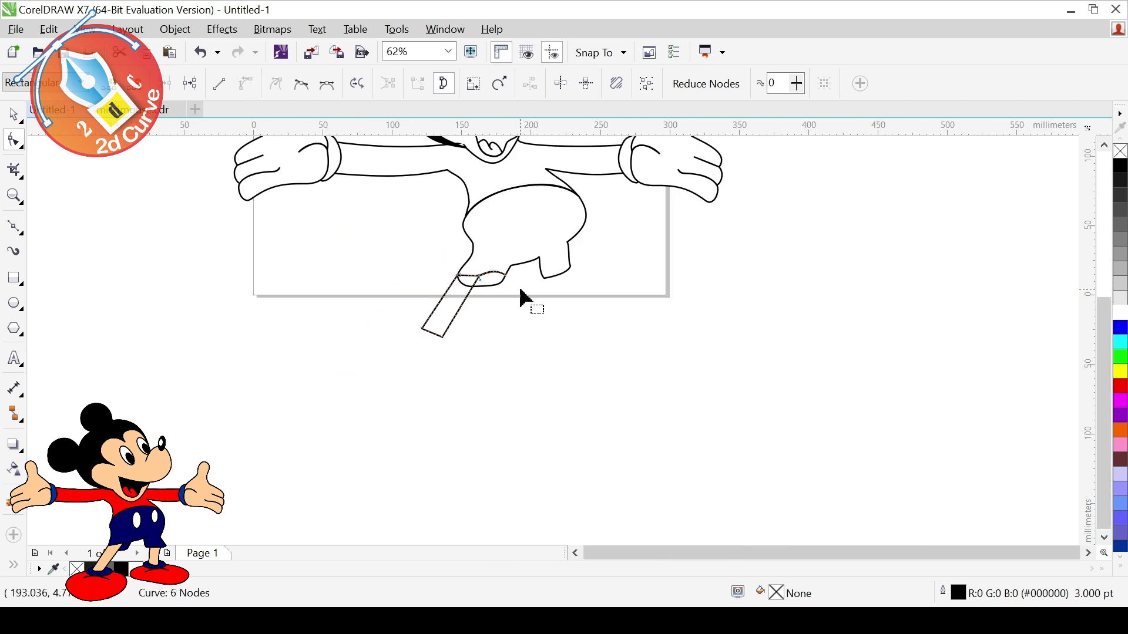
click(468, 290)
key(ctrl+z)
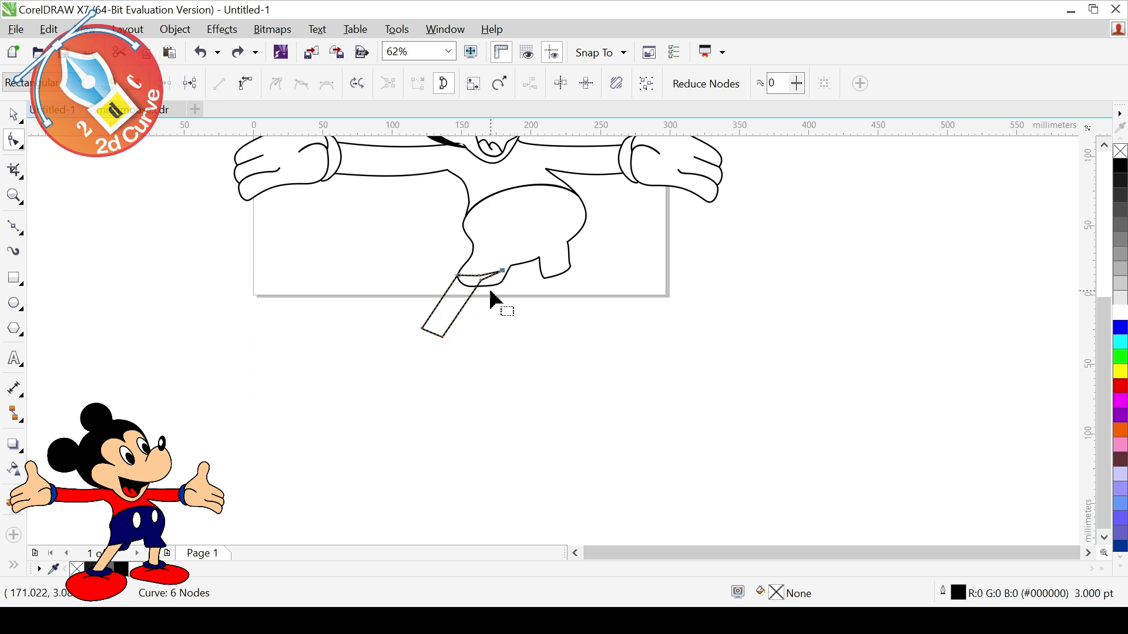
Step: Draw a curved rim line across the shorts' left leg opening with the Bezier tool and give it a 3 pt outline
scroll(496, 305, up, 2)
key(F5)
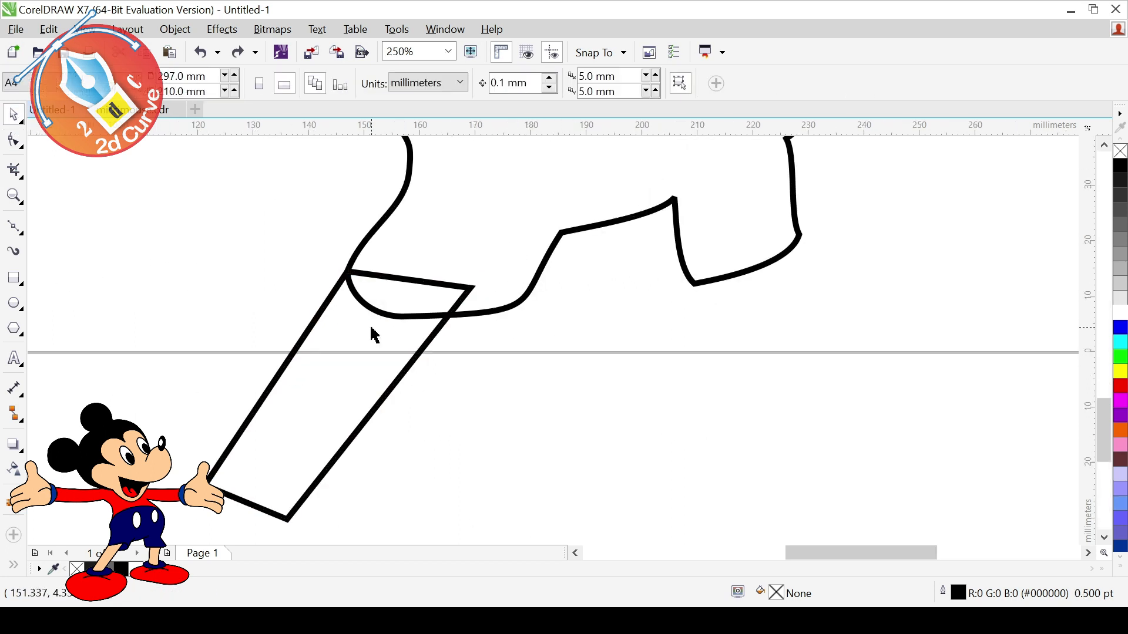
click(478, 253)
click(14, 140)
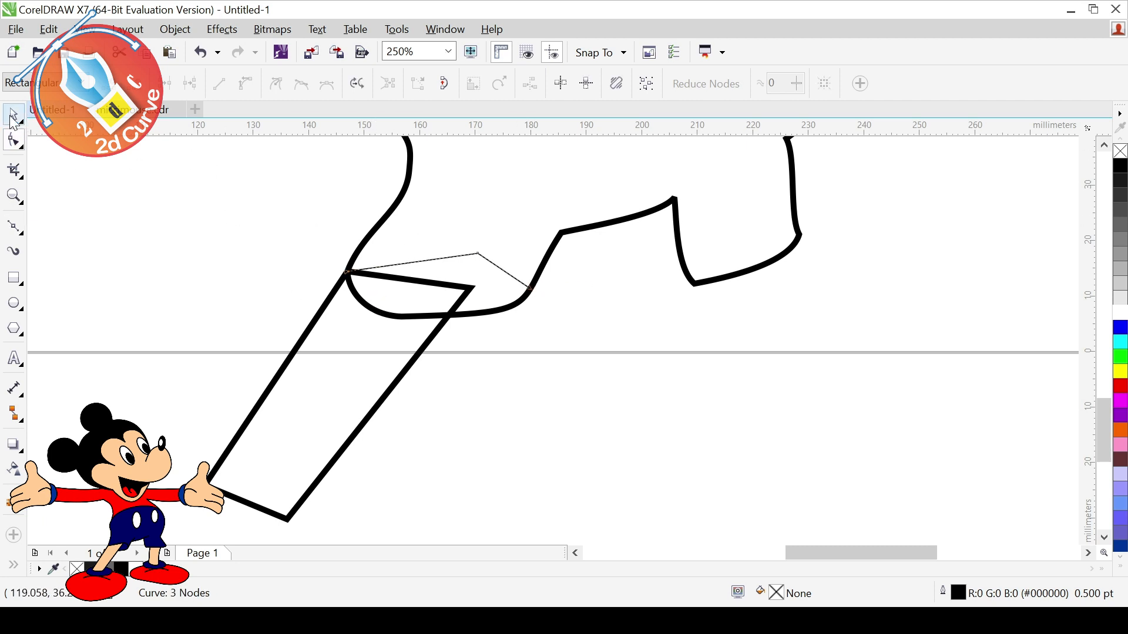
drag(501, 269, 481, 246)
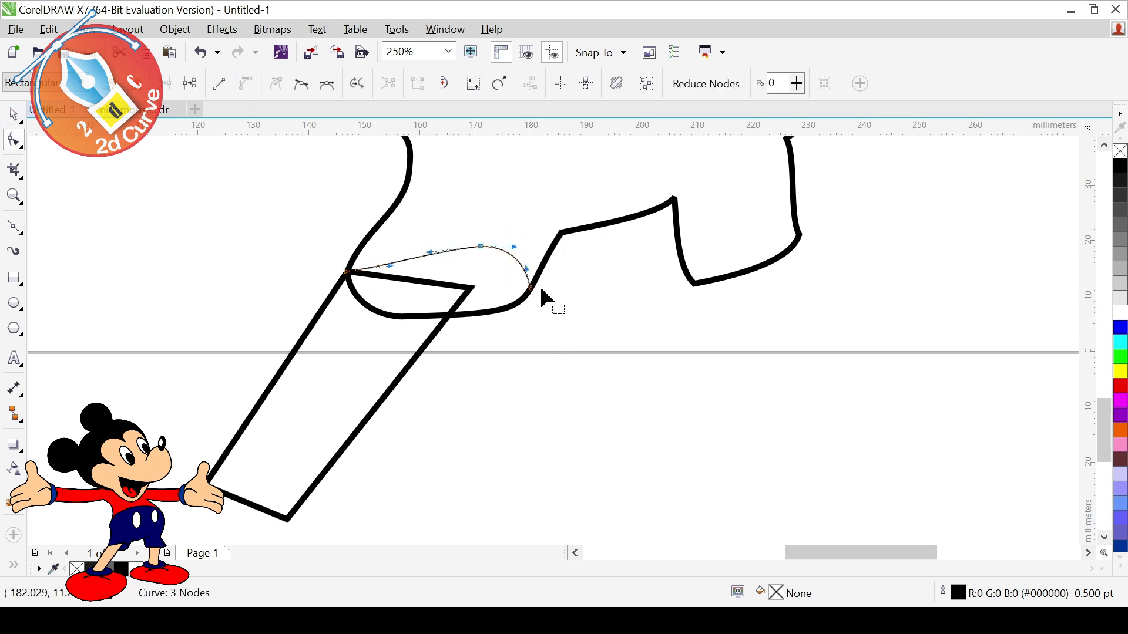
key(space)
click(522, 88)
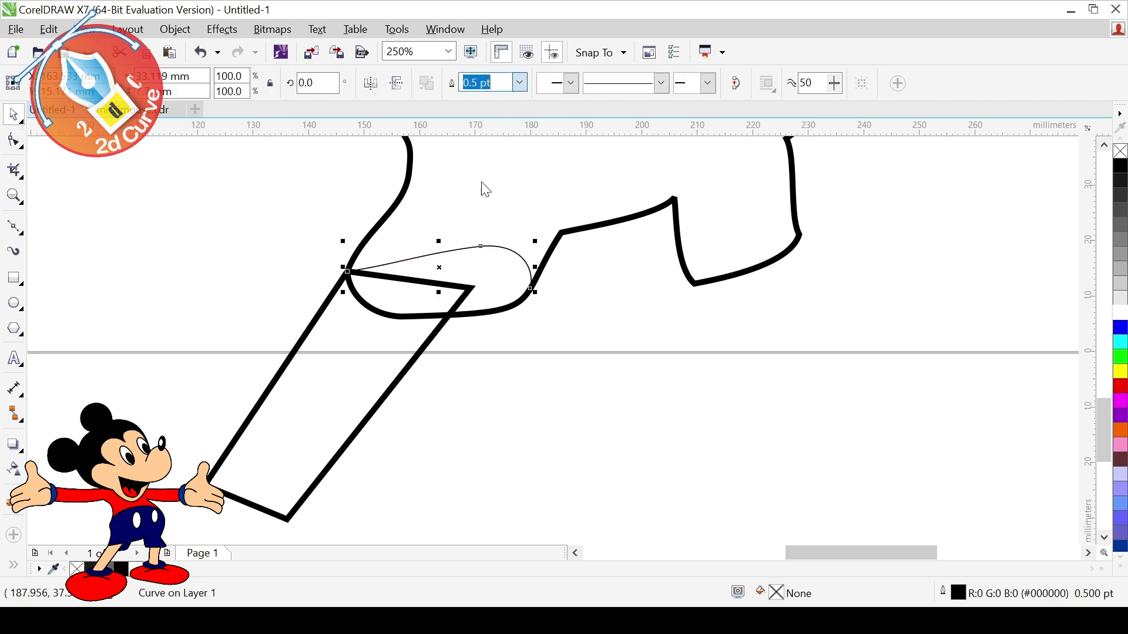
click(494, 203)
Step: Move the left leg's upper right corner up onto the curved rim line of the shorts
click(468, 320)
click(455, 309)
key(space)
drag(471, 288, 489, 246)
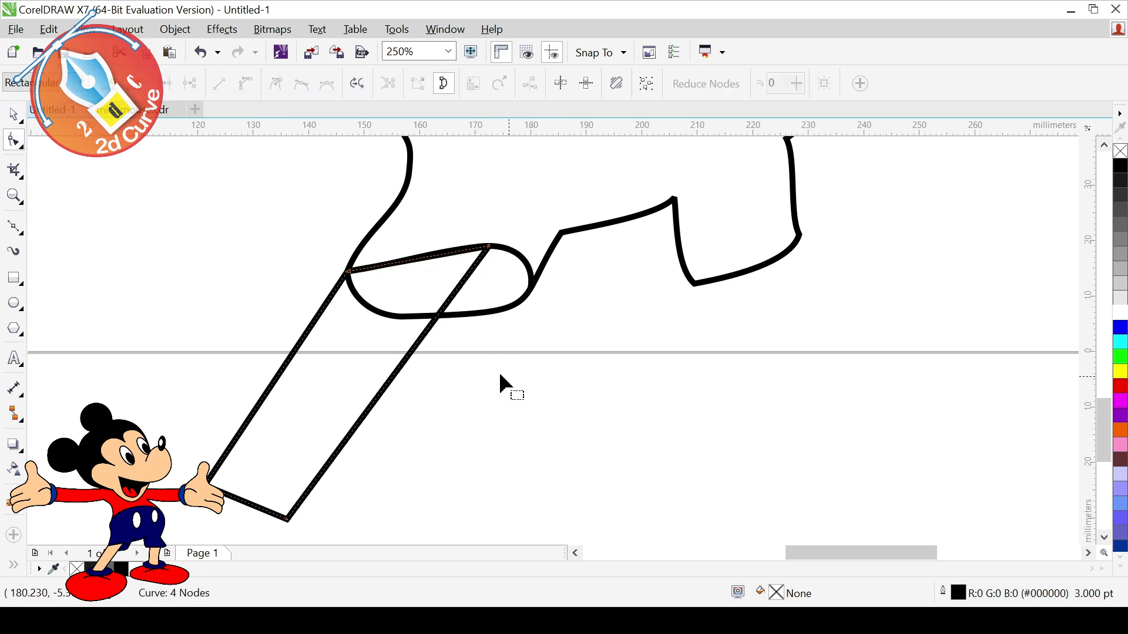
scroll(532, 383, down, 3)
key(space)
click(617, 422)
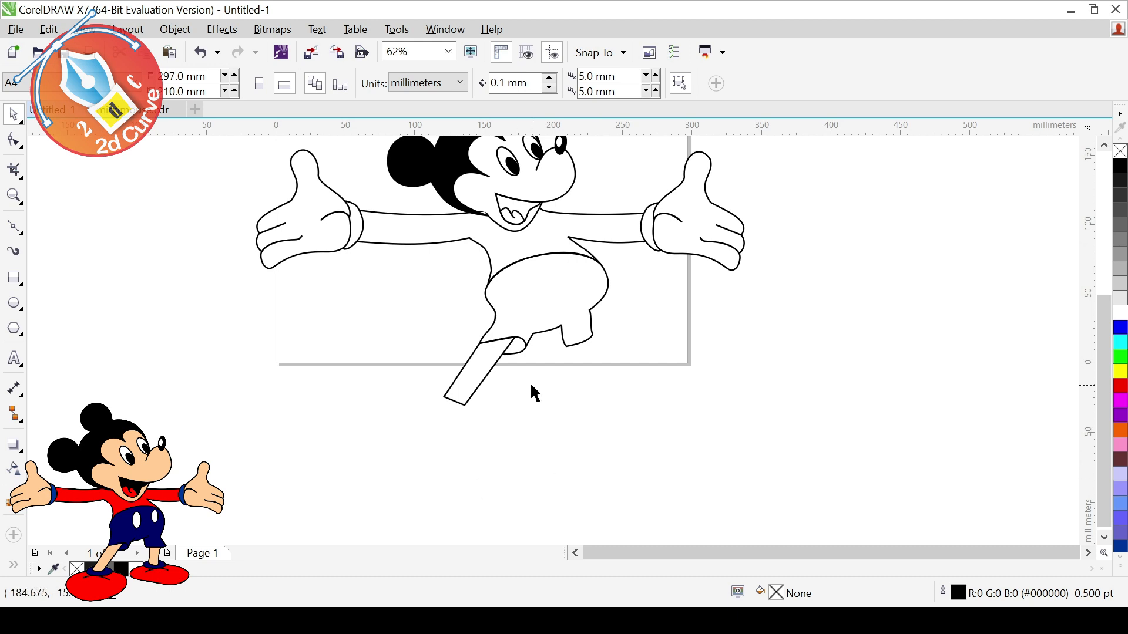
Step: Reshape the shorts' right leg opening with a nearly flat hem and an outward-flaring outer corner
click(578, 341)
key(space)
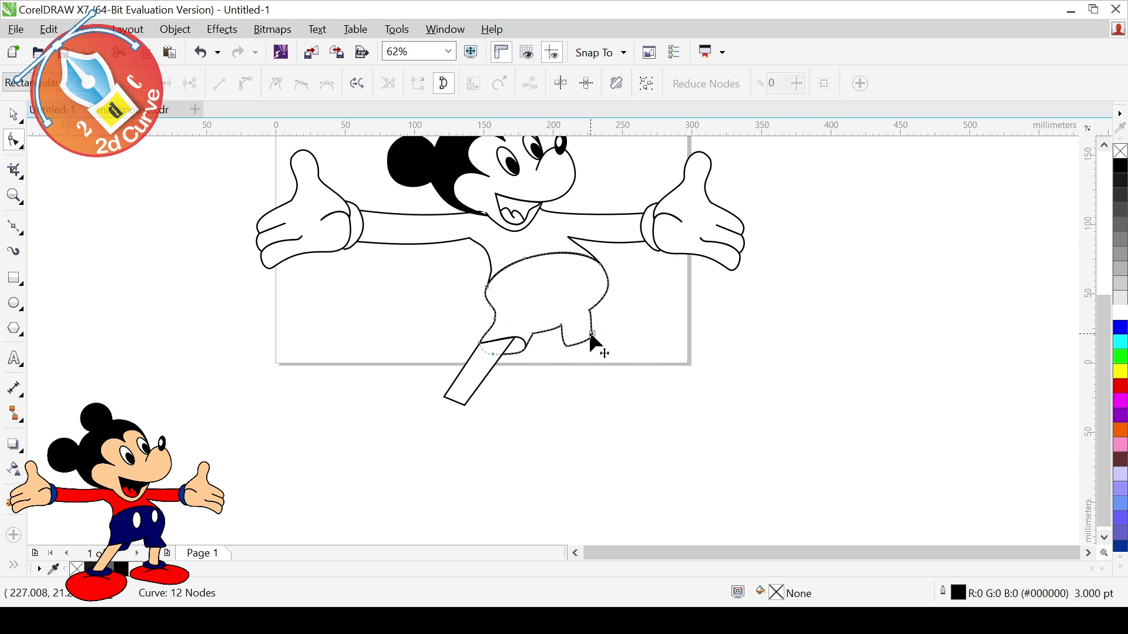
drag(641, 361, 607, 302)
click(655, 388)
Step: Draw a rectangle under the shorts' right leg opening, convert it to curves and shift its bottom nodes to slant the leg
key(F6)
mouse_move(576, 347)
mouse_down()
mouse_move(600, 404)
mouse_move(562, 405)
mouse_up()
key(ctrl+q)
key(F10)
drag(662, 426, 561, 355)
scroll(608, 378, up, 2)
drag(681, 411, 441, 478)
Step: Adjust the right leg's side handles to straighten the left side and leave a gentle curve on the right side
click(580, 251)
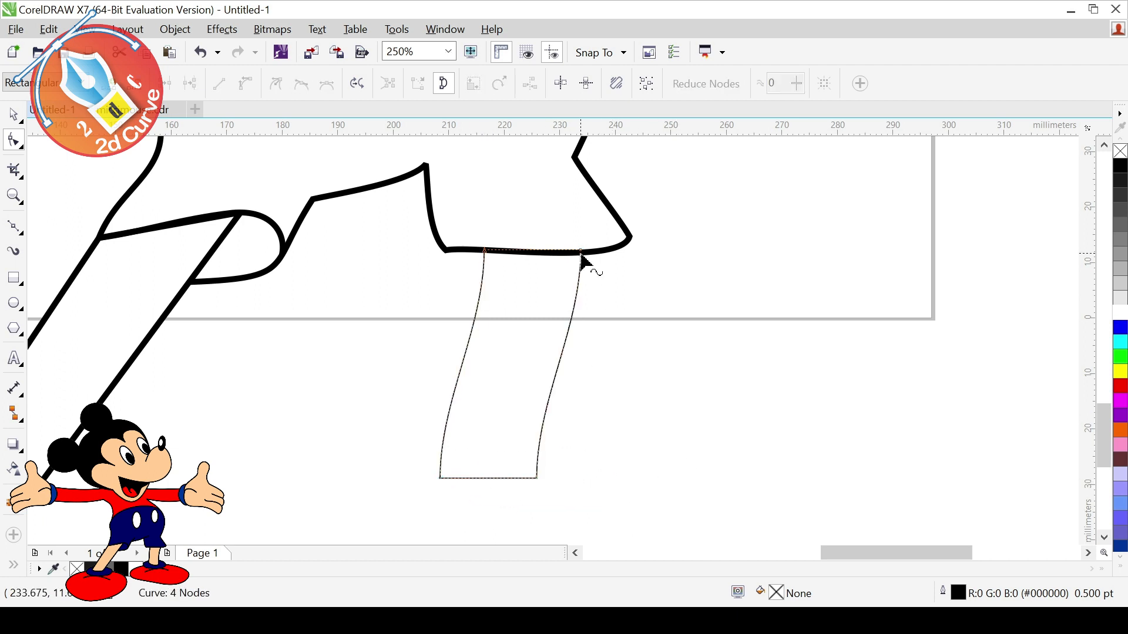
drag(581, 327, 562, 326)
click(485, 251)
drag(484, 326, 468, 330)
click(440, 478)
drag(440, 401, 453, 405)
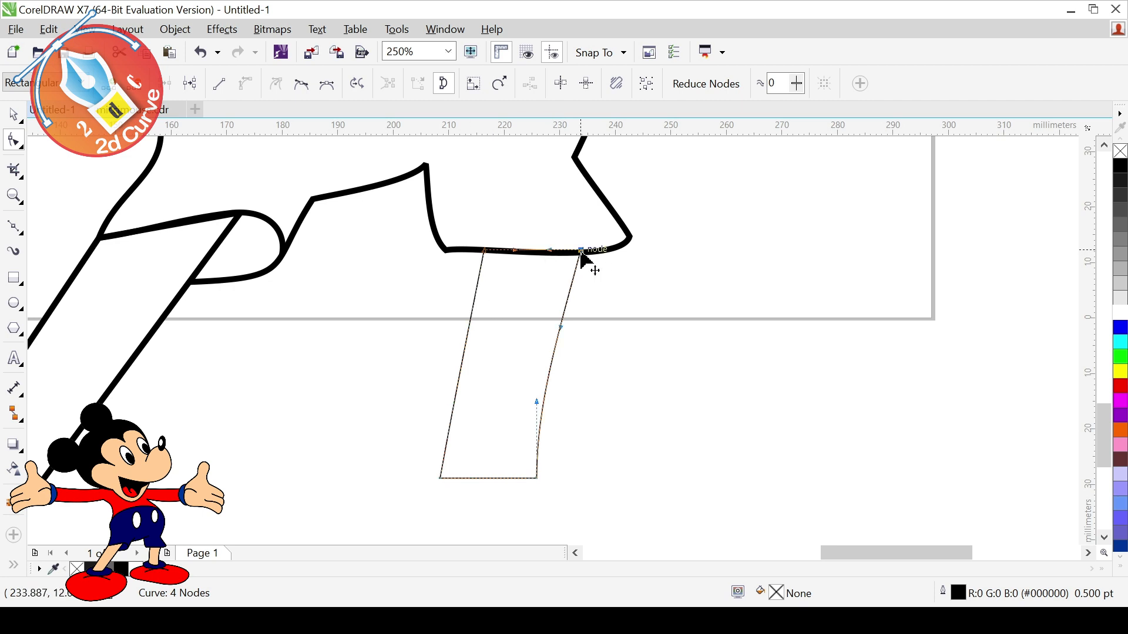
Step: Give the right leg a 3 pt outline
key(space)
click(517, 88)
click(521, 82)
click(488, 202)
click(663, 330)
Step: Draw two short crease lines extending the shorts' inner-leg corners and give each a 3 pt outline
scroll(549, 434, down, 1)
key(F5)
click(447, 298)
key(space)
click(507, 83)
scroll(453, 325, up, 1)
click(464, 365)
scroll(464, 365, down, 2)
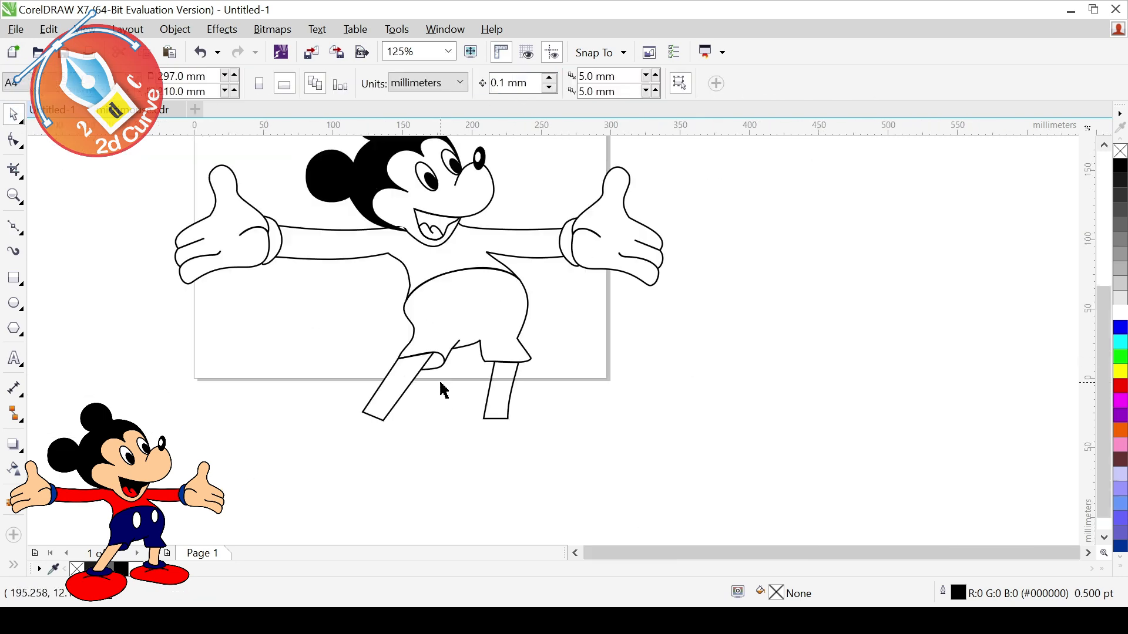
key(space)
key(space)
click(520, 84)
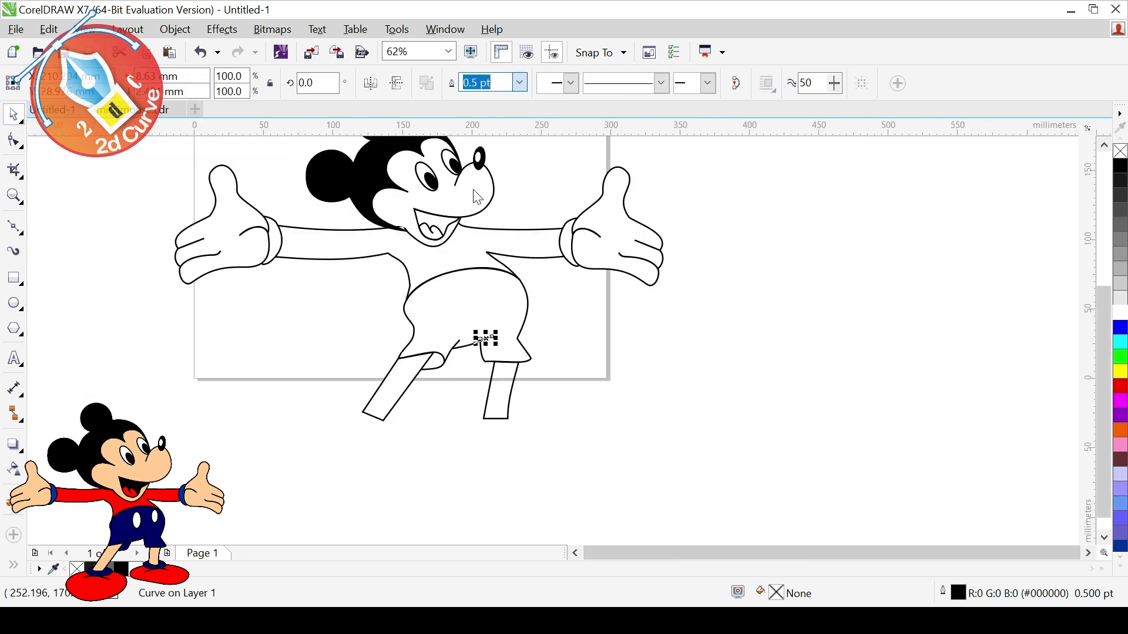
click(477, 182)
click(621, 398)
Step: Smooth the shorts' left side by repositioning its lower curve and deleting the surplus node
click(410, 341)
key(F10)
scroll(421, 323, up, 3)
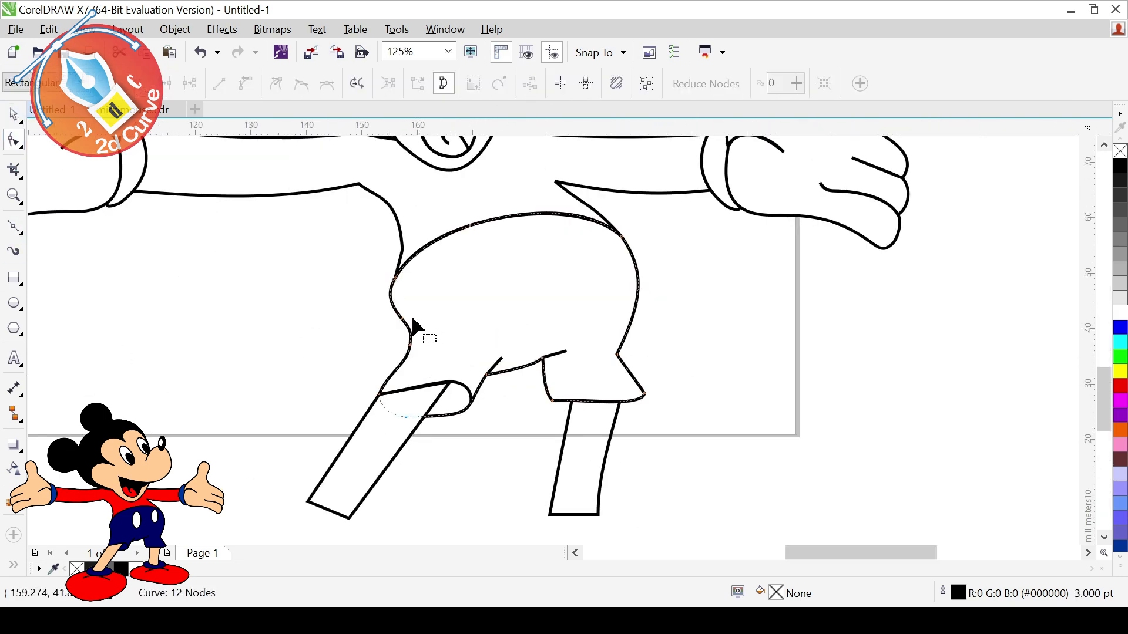
drag(412, 374, 399, 376)
key(ctrl+z)
drag(357, 308, 426, 375)
drag(408, 371, 381, 370)
key(Delete)
scroll(565, 393, down, 2)
key(space)
click(623, 451)
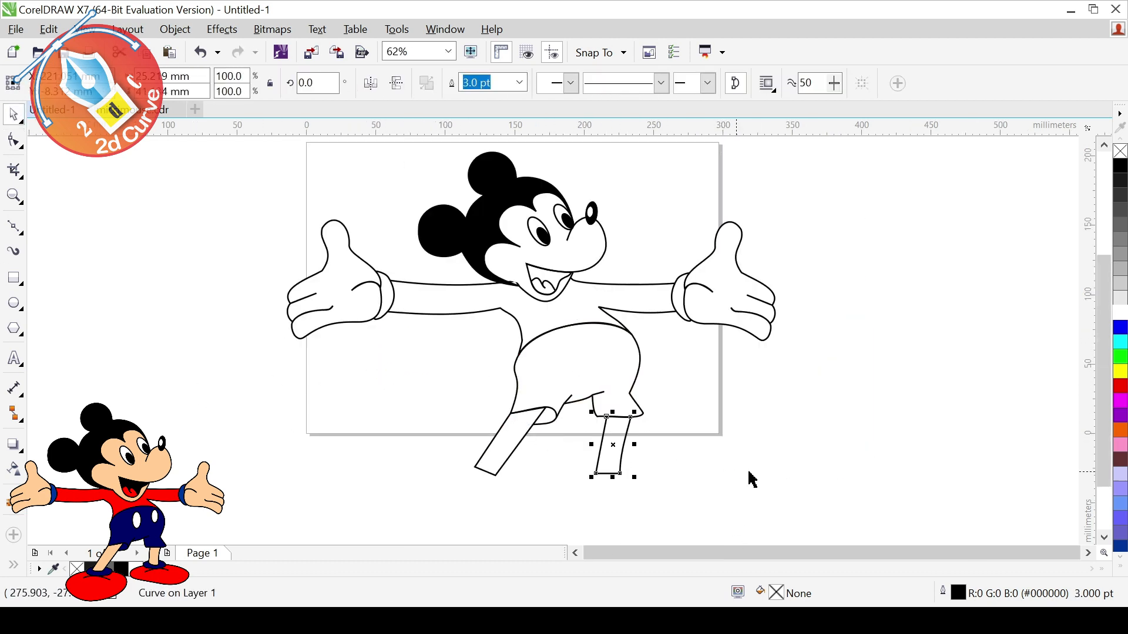
click(730, 438)
Step: Draw a wide ellipse below the left leg for the shoe and convert it to curves
scroll(494, 511, down, 1)
click(14, 303)
drag(409, 455, 547, 502)
click(14, 141)
key(ctrl+q)
Step: Reshape the shoe ellipse by lowering its bottom node, shifting its top node and adjusting the right-side curve
drag(478, 501, 477, 513)
drag(478, 456, 464, 450)
drag(547, 479, 553, 474)
drag(492, 503, 484, 523)
drag(553, 474, 549, 454)
click(14, 115)
click(14, 140)
click(549, 477)
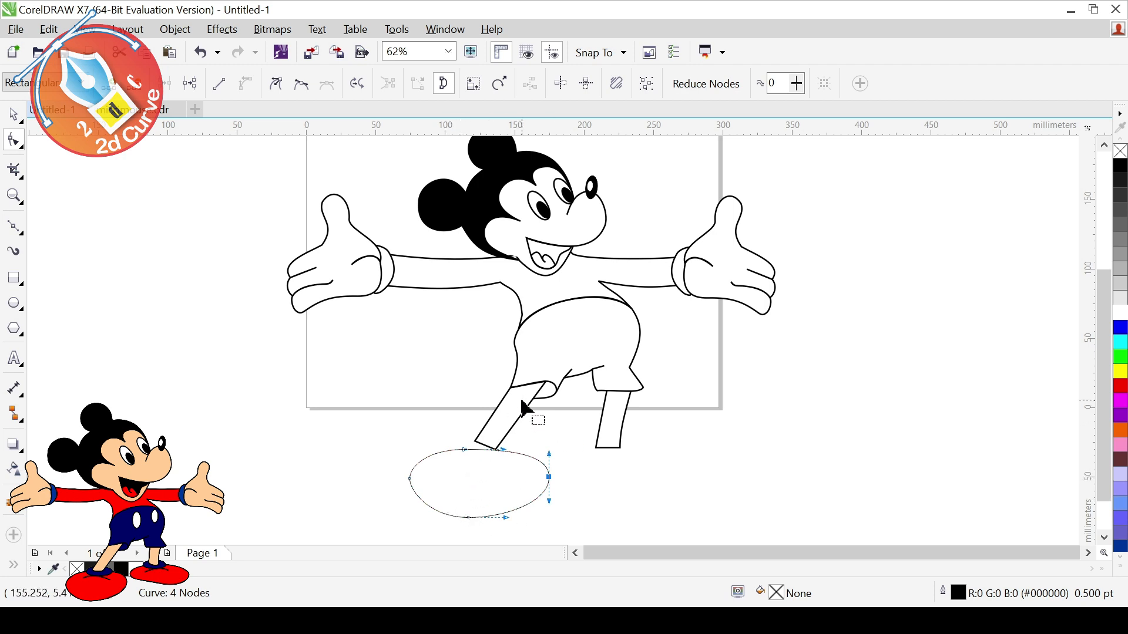
Step: Give the shoe a 3 pt outline, shift it slightly right and rotate it about 3 degrees under the left leg
key(space)
click(520, 83)
click(493, 200)
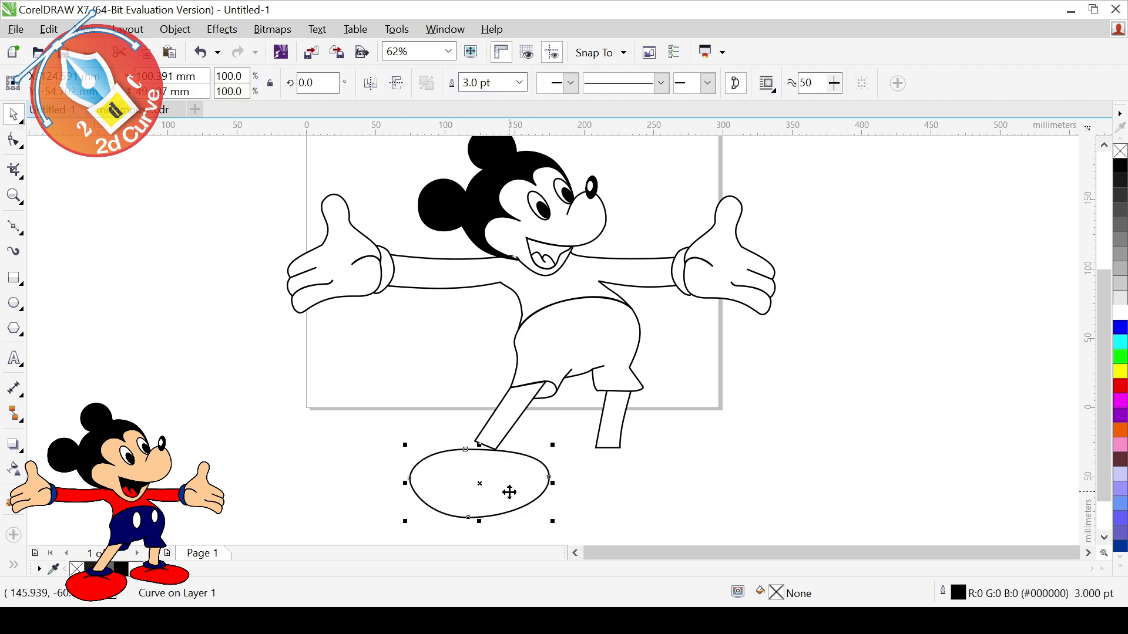
drag(485, 480, 478, 475)
drag(550, 440, 492, 487)
Step: Draw a closed seven-node cuff around the left ankle with the Bezier tool, curve its segments and delete surplus nodes
click(13, 227)
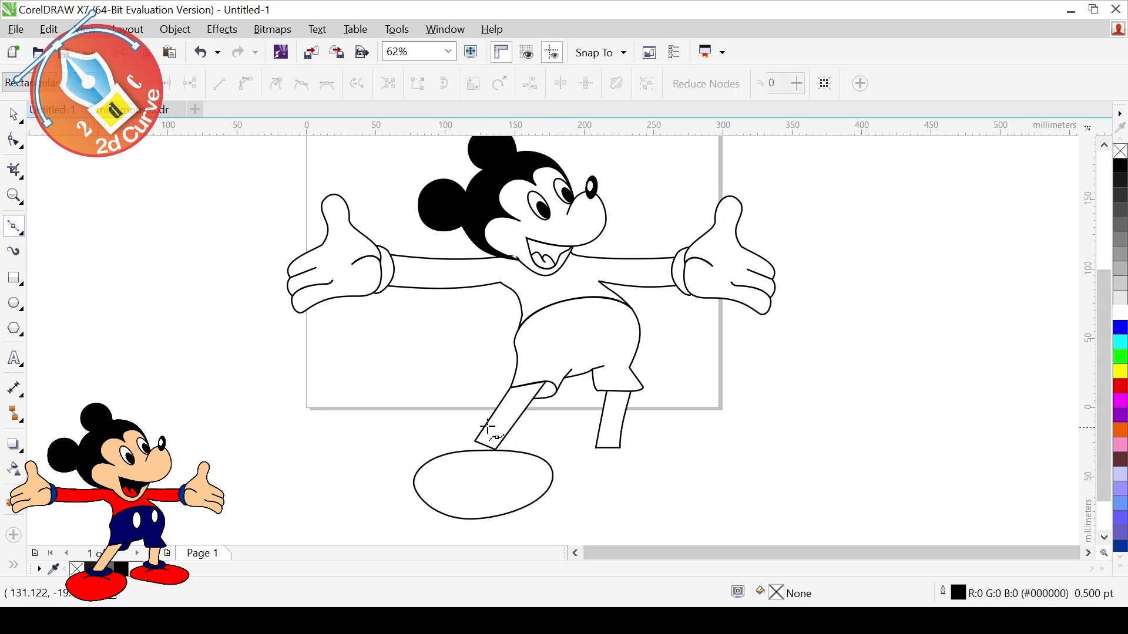
click(468, 435)
click(458, 445)
scroll(500, 479, up, 1)
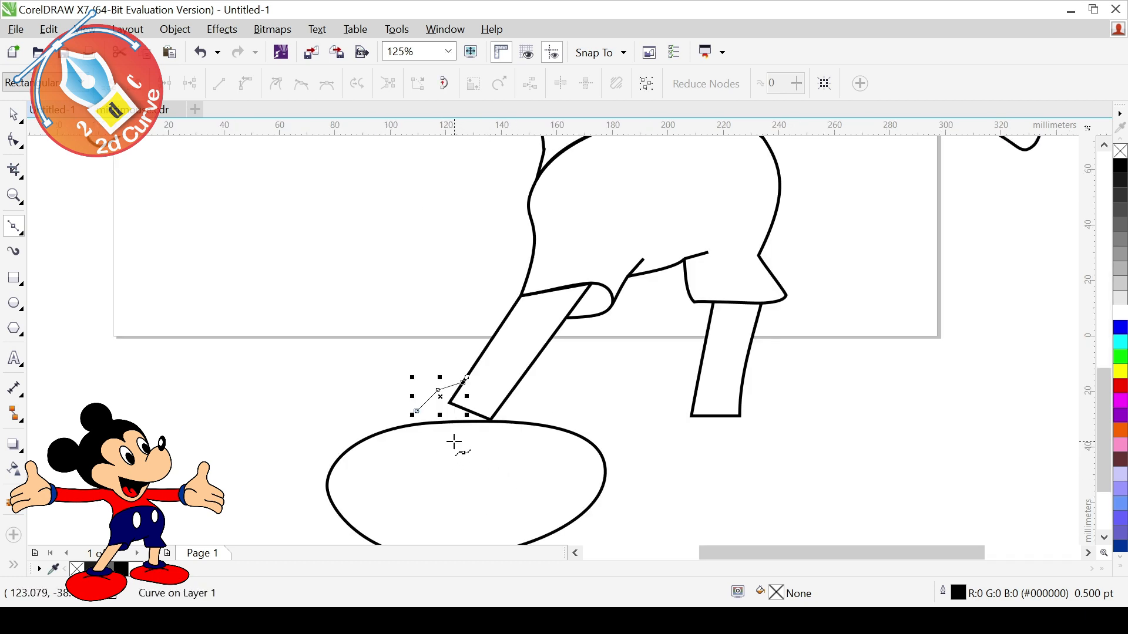
click(13, 140)
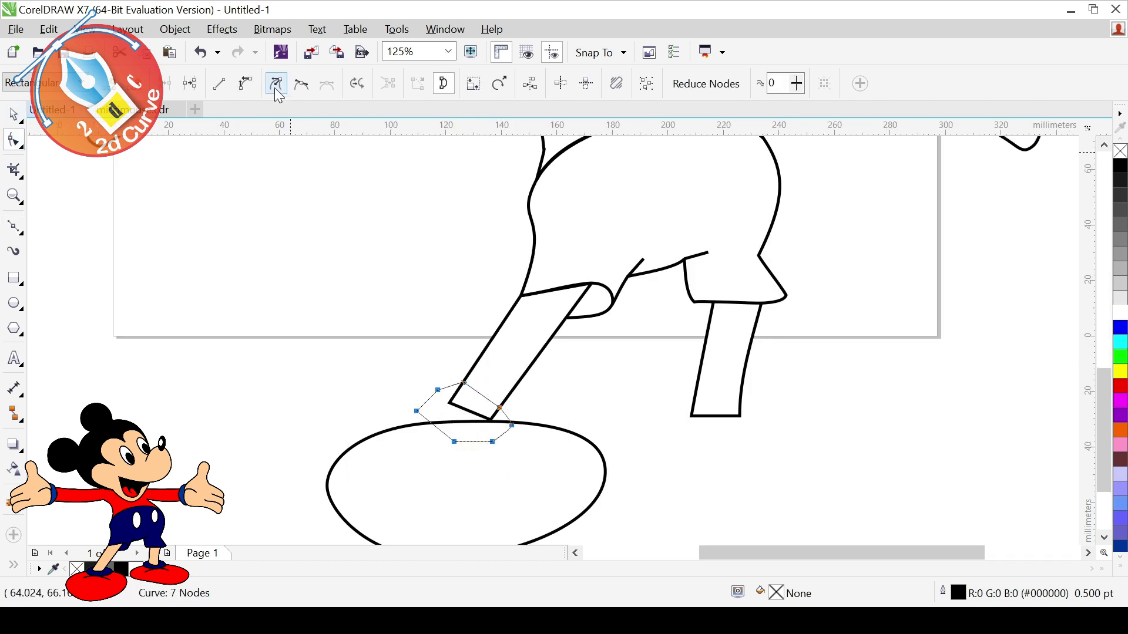
key(ctrl+z)
drag(376, 406, 452, 465)
key(Delete)
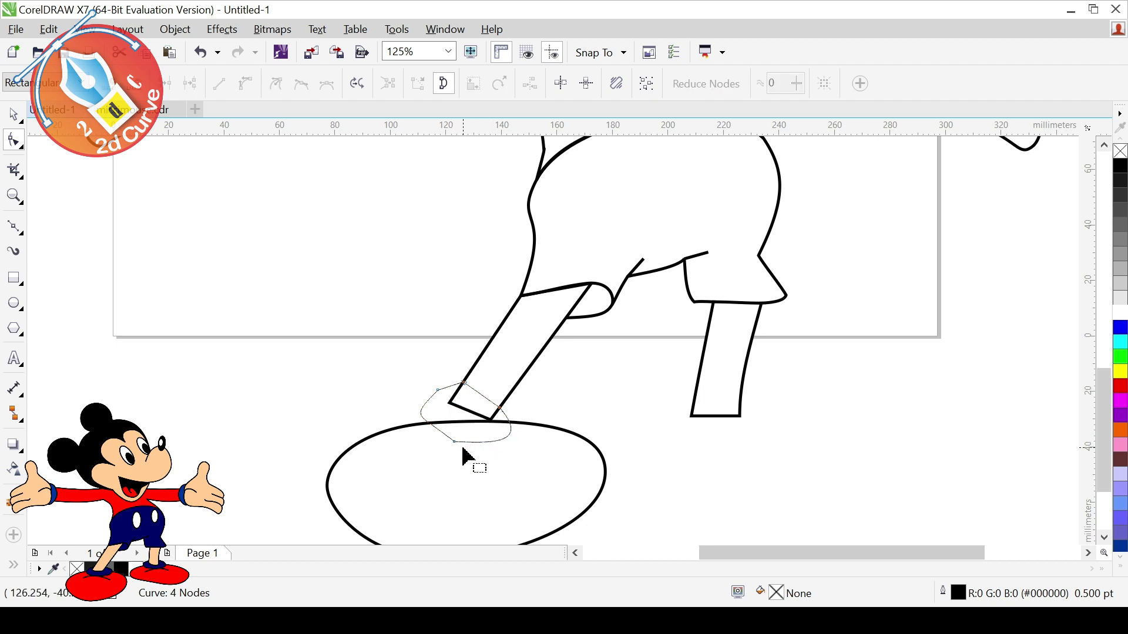
Step: Refine the ankle cuff's outline by adjusting its right, upper and lower-left curves
click(506, 415)
double_click(508, 436)
drag(513, 433, 521, 425)
drag(464, 383, 461, 387)
drag(424, 432, 433, 440)
key(space)
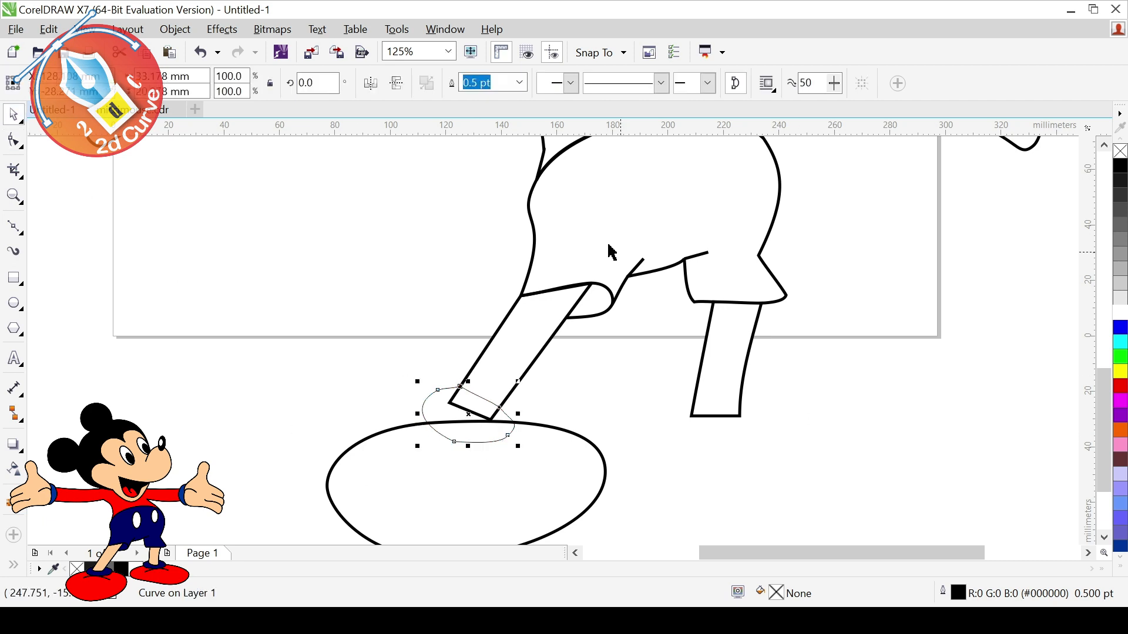
Step: Give the ankle cuff a 3 pt outline and a white fill
click(519, 83)
click(459, 202)
click(1122, 320)
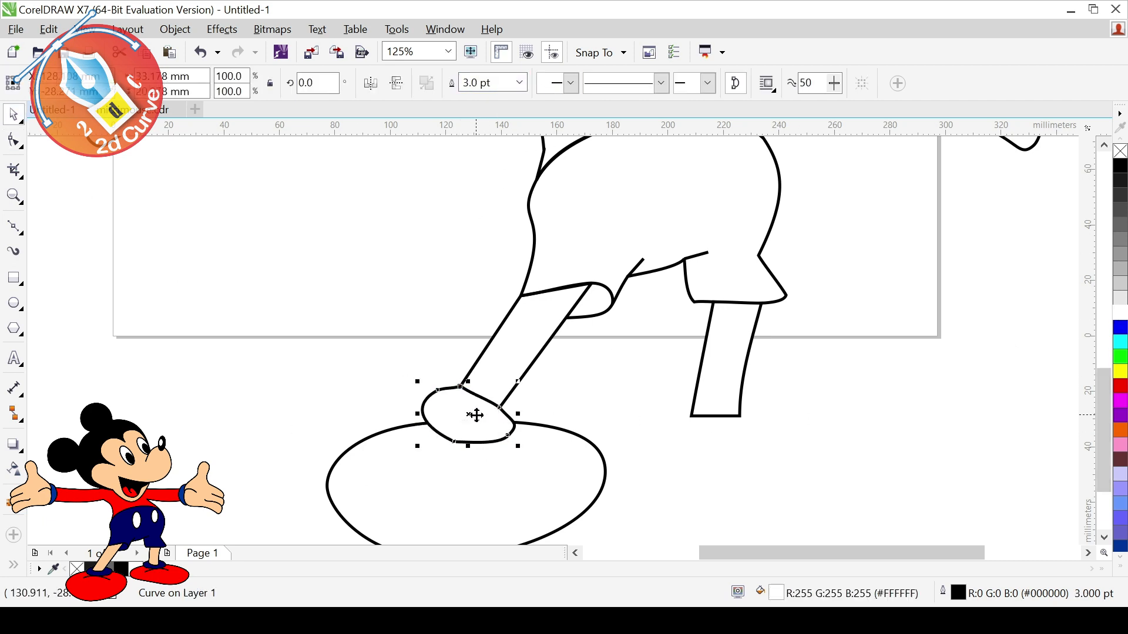
Step: Reposition, tilt and flatten the cuff at the end of the left leg, and raise the shoe to meet it
drag(473, 411, 477, 408)
drag(519, 378, 505, 364)
drag(493, 408, 499, 410)
drag(478, 449, 479, 427)
drag(476, 469, 477, 459)
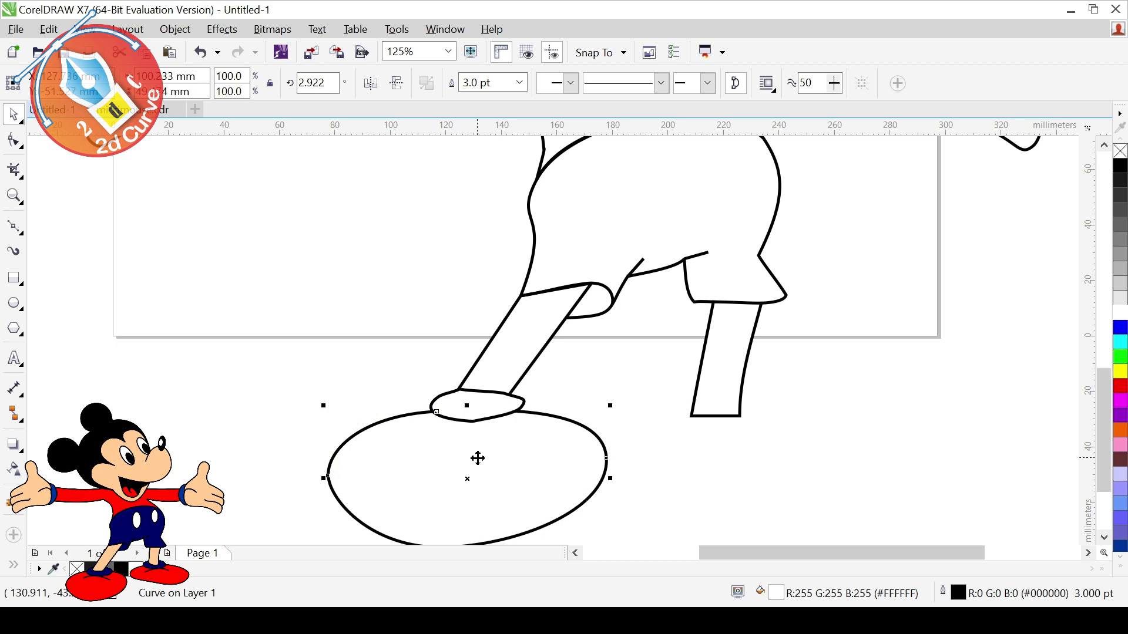
Step: Round the cuff's right end by adjusting its node and handle, and enlarge the cuff slightly over the shoe
click(459, 402)
key(F10)
drag(527, 404, 522, 410)
drag(520, 414, 516, 421)
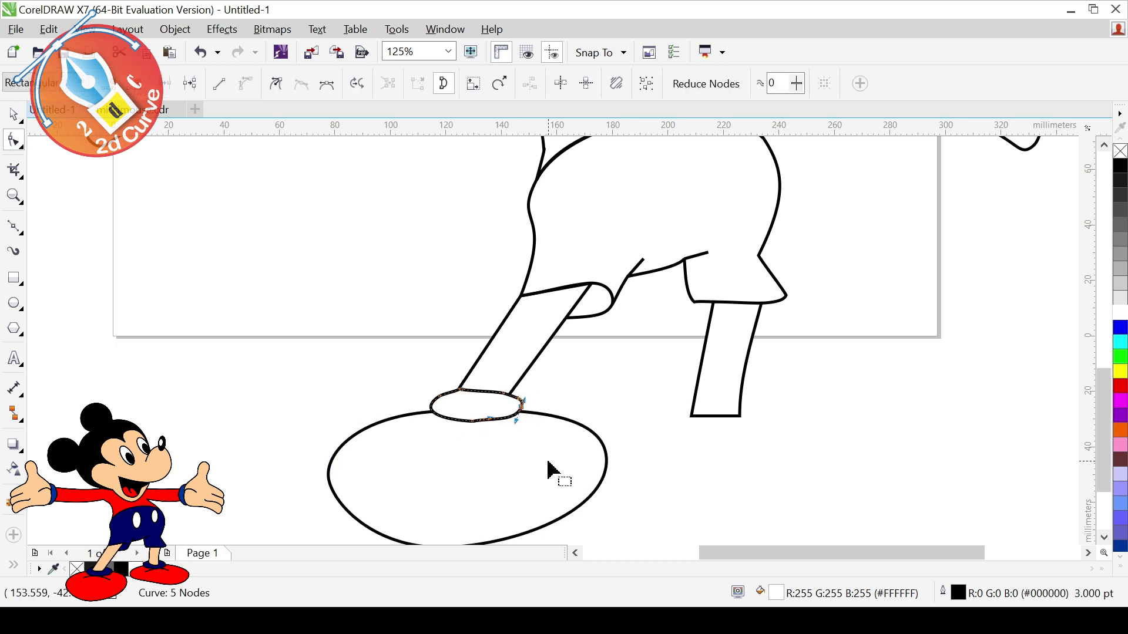
key(F3)
scroll(611, 470, up, 3)
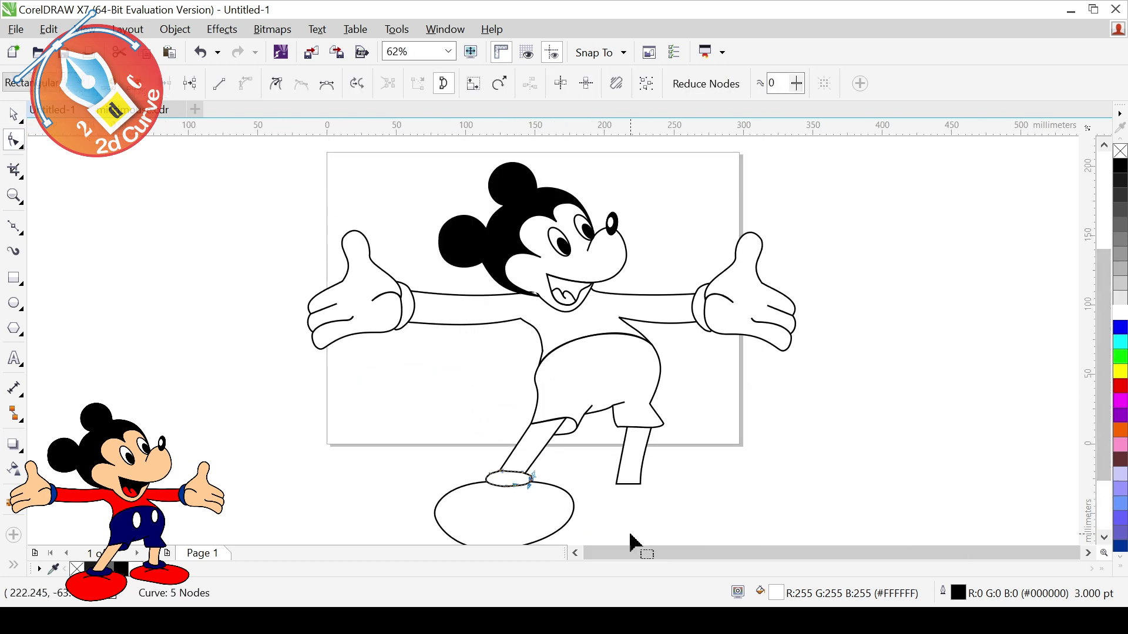
click(14, 114)
drag(509, 488, 511, 498)
click(749, 489)
Step: Draw a peaked crease line across the shoe below the cuff and give it a 3 pt outline
click(14, 226)
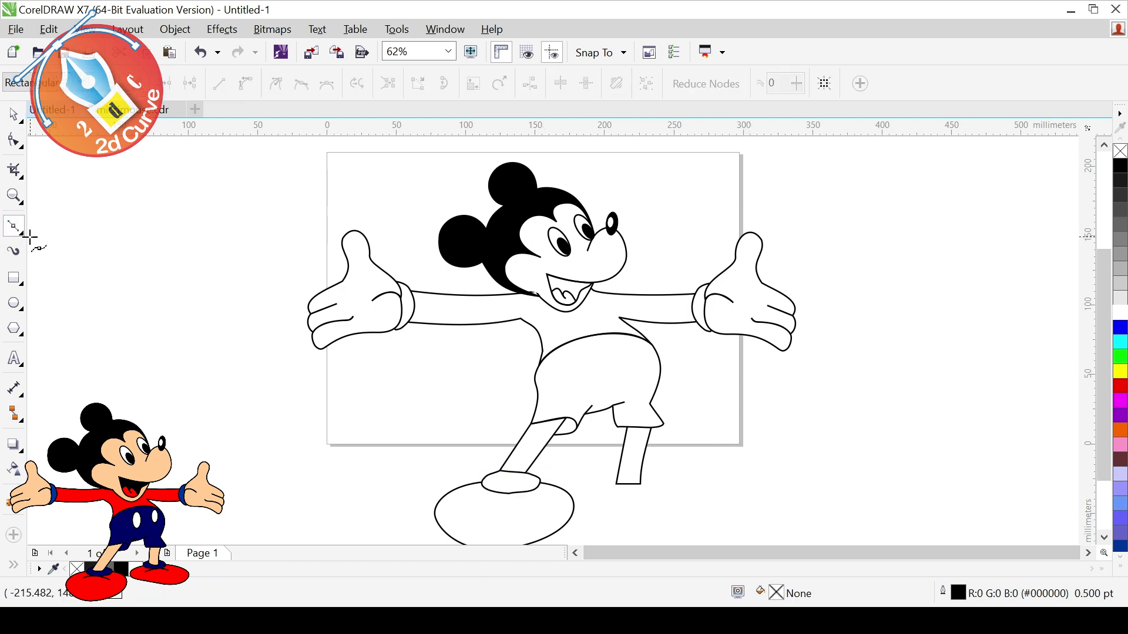
click(15, 114)
click(522, 83)
click(475, 190)
scroll(515, 508, up, 3)
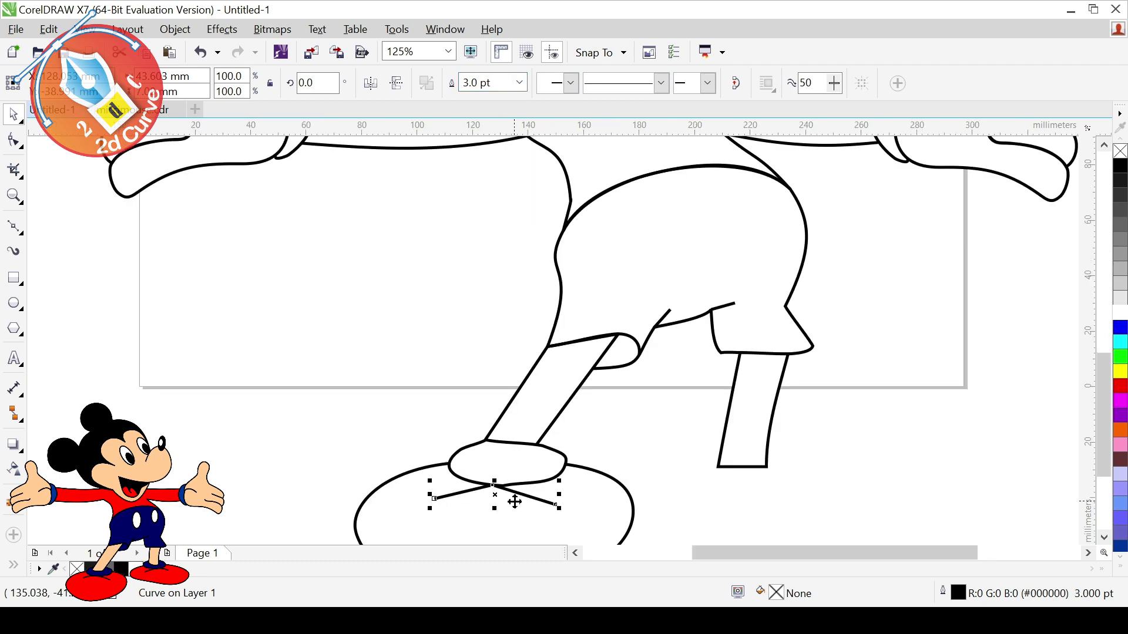
Step: Turn the shoe's crease line into a smooth two-node arc and adjust its ends and handles to touch the cuff
click(13, 140)
drag(163, 361, 718, 505)
double_click(426, 378)
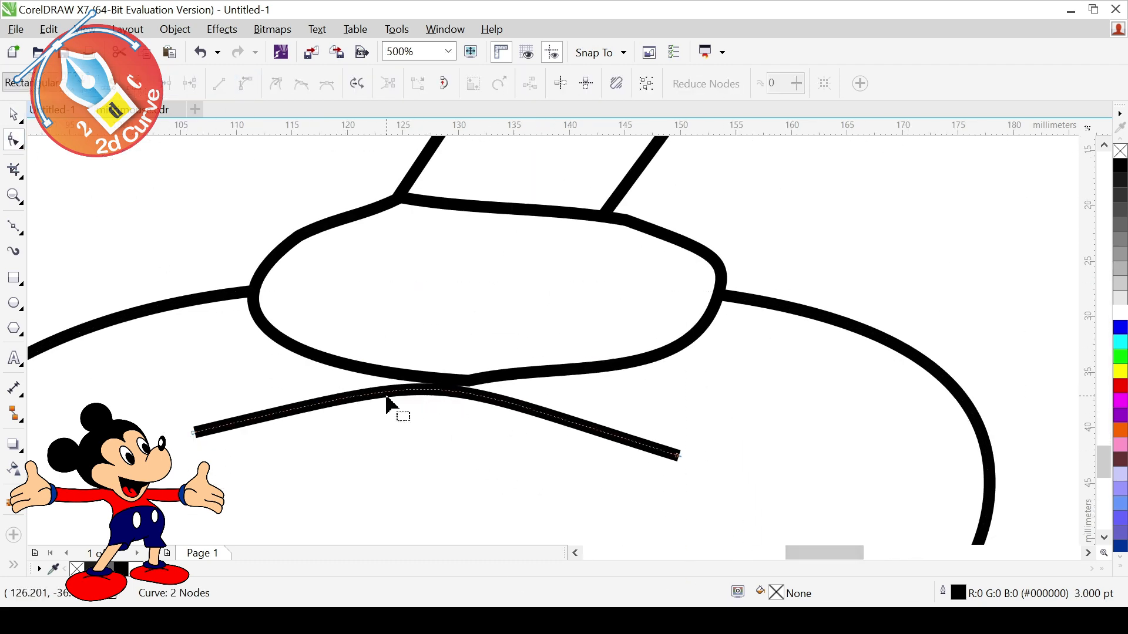
drag(197, 433, 195, 413)
drag(679, 455, 679, 443)
drag(420, 364, 522, 365)
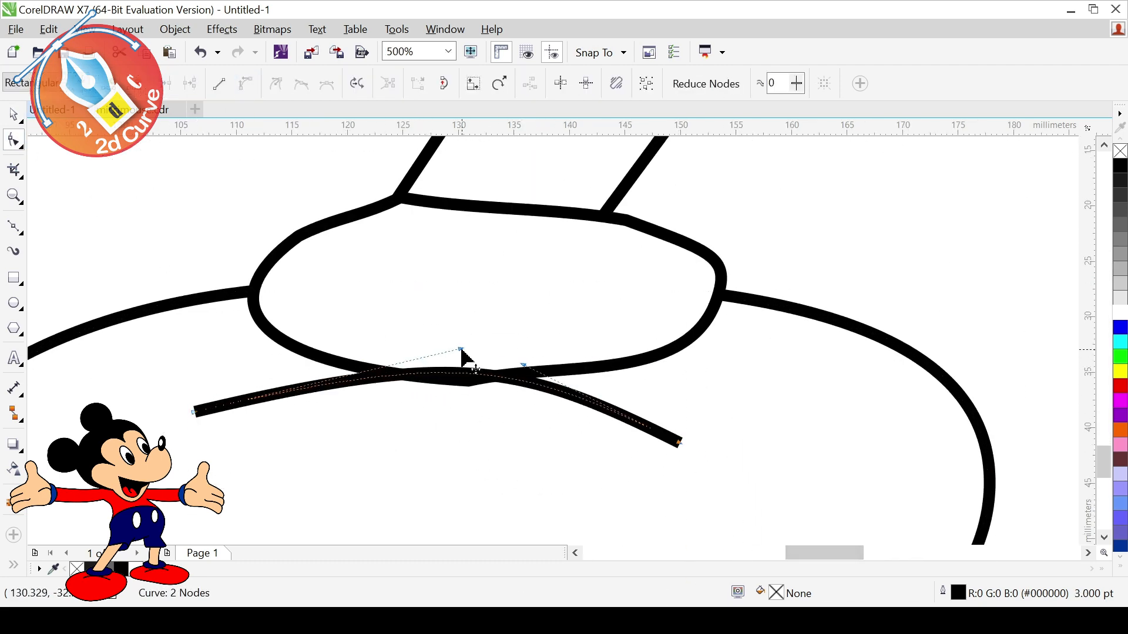
drag(461, 348, 329, 349)
drag(679, 443, 686, 448)
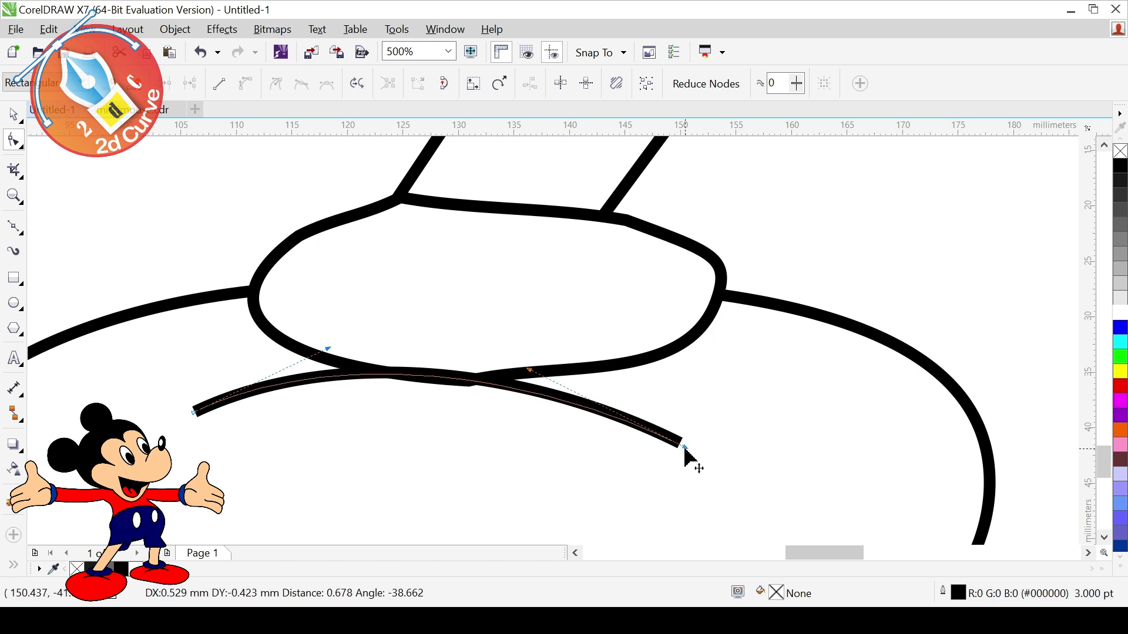
scroll(508, 460, down, 3)
Step: Make a mirrored copy of the shoe, cuff and crease line, scale it down and place it under the right leg
click(14, 114)
drag(387, 408, 596, 536)
drag(503, 468, 737, 451)
right_click(667, 467)
drag(807, 450, 521, 469)
drag(593, 454, 645, 461)
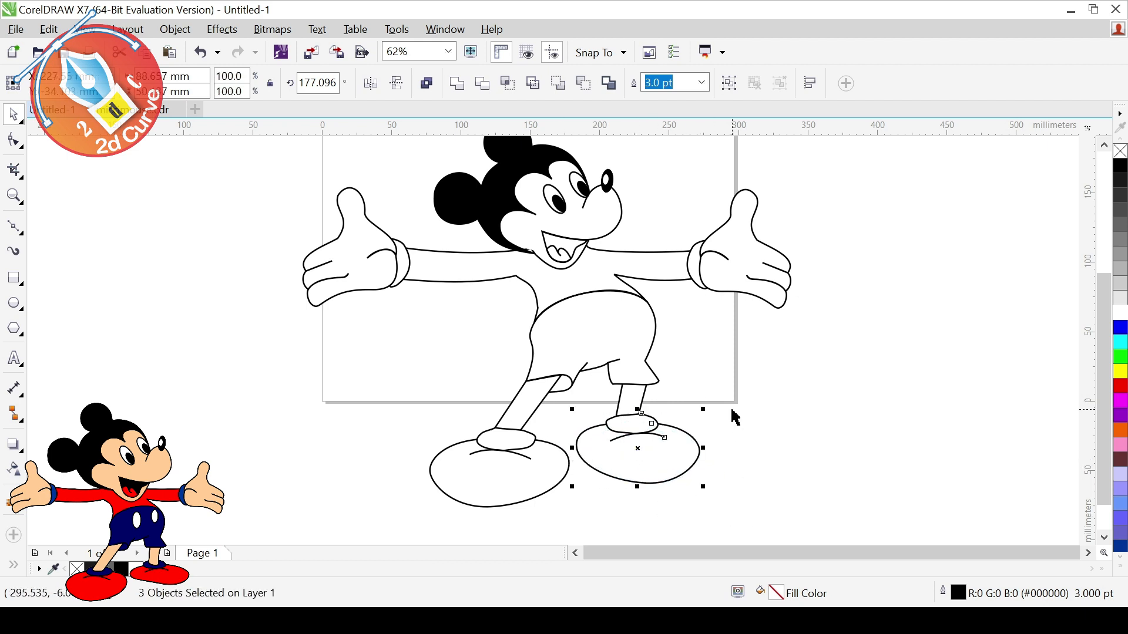
Step: Bring the left leg in front of the cuff and bend its bottom edge into a curve
click(522, 422)
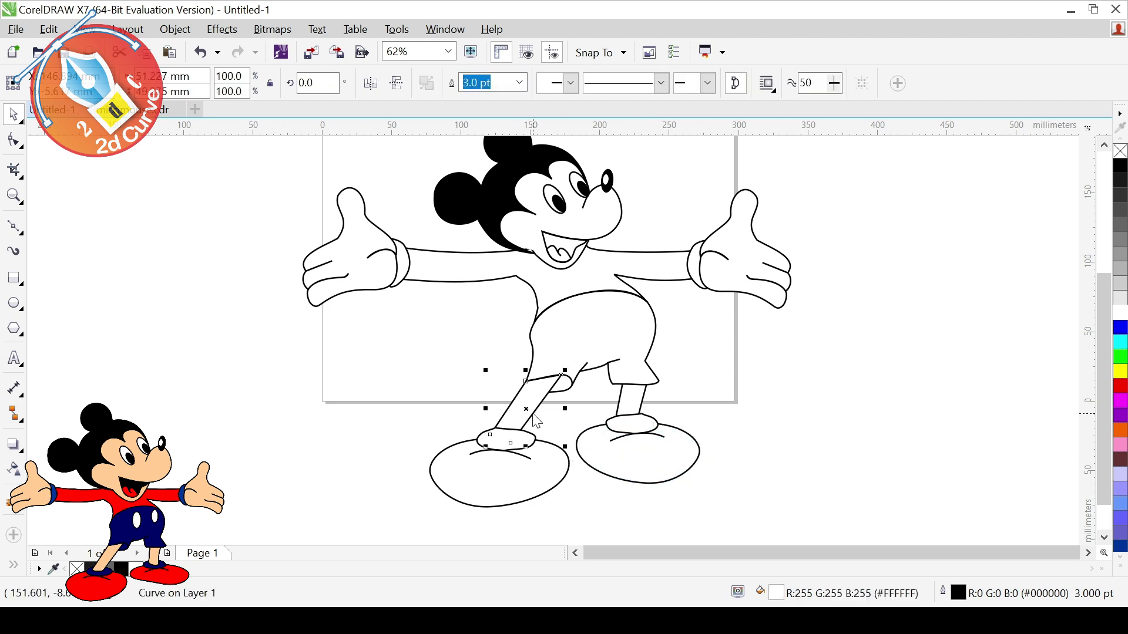
scroll(523, 435, up, 4)
key(F10)
drag(463, 421, 501, 444)
click(13, 116)
scroll(488, 464, down, 4)
click(616, 493)
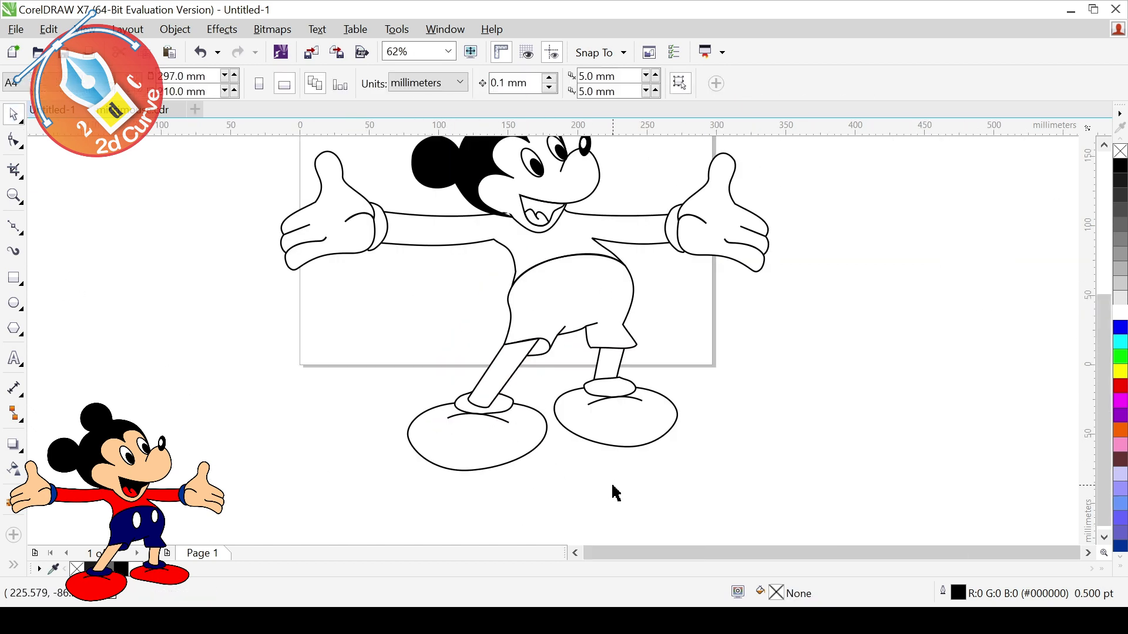
Step: Refine the left leg's rounded bottom edge inside the cuff by adjusting its end node
double_click(499, 374)
scroll(496, 415, up, 2)
drag(469, 384, 485, 363)
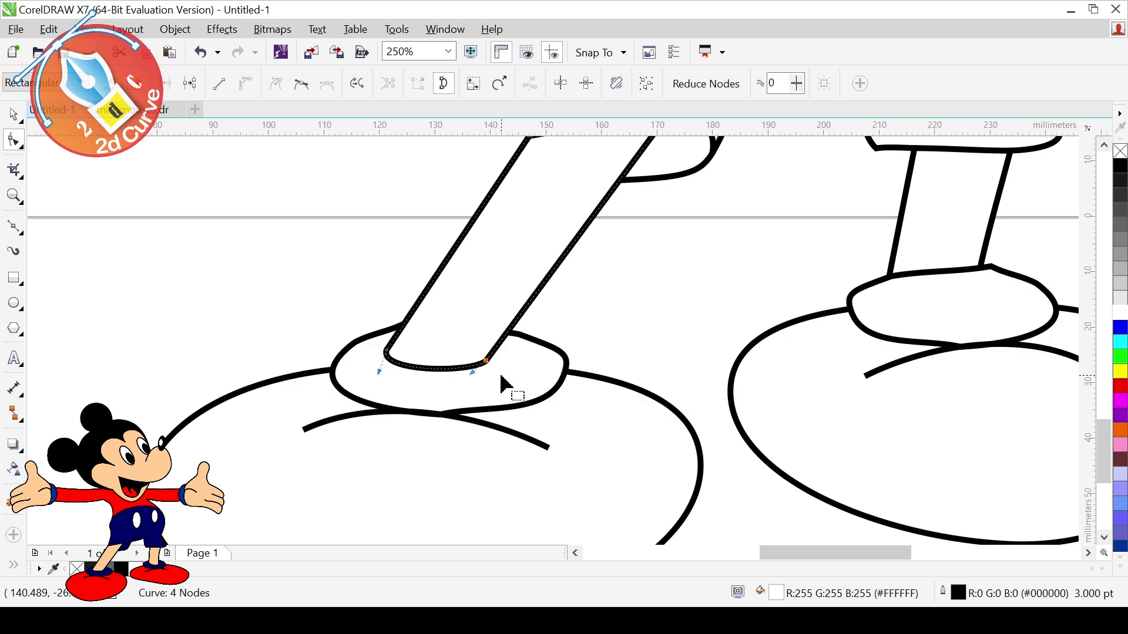
scroll(873, 421, down, 1)
Step: Reshape the right shoe's outline by extending its toe and flattening the lower curve through its nodes and handles
key(space)
double_click(999, 455)
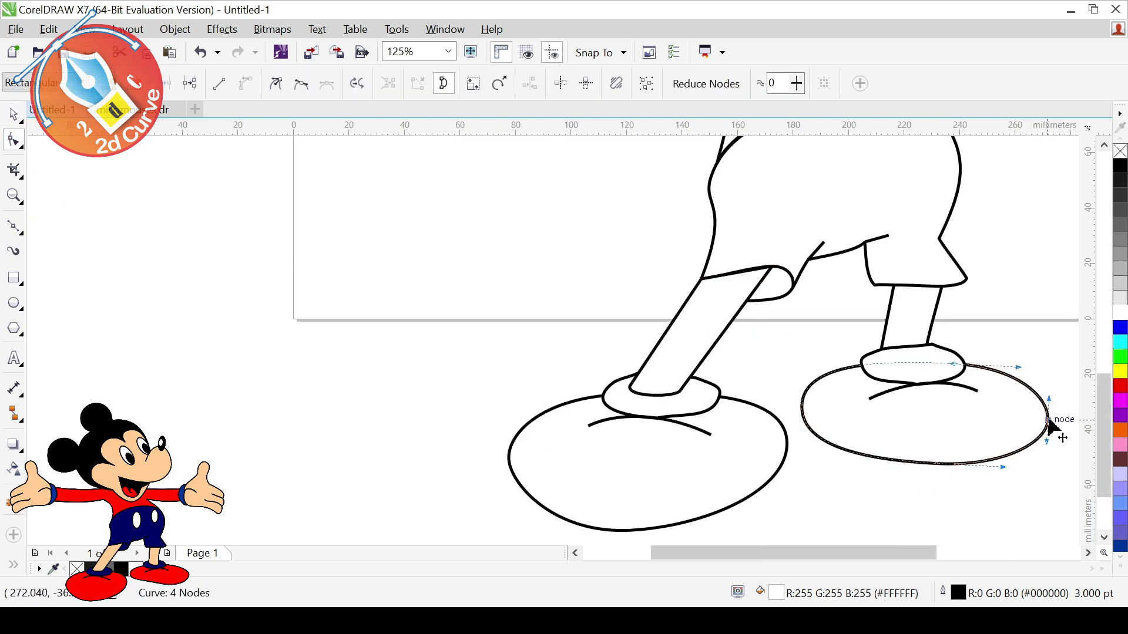
drag(869, 517, 805, 441)
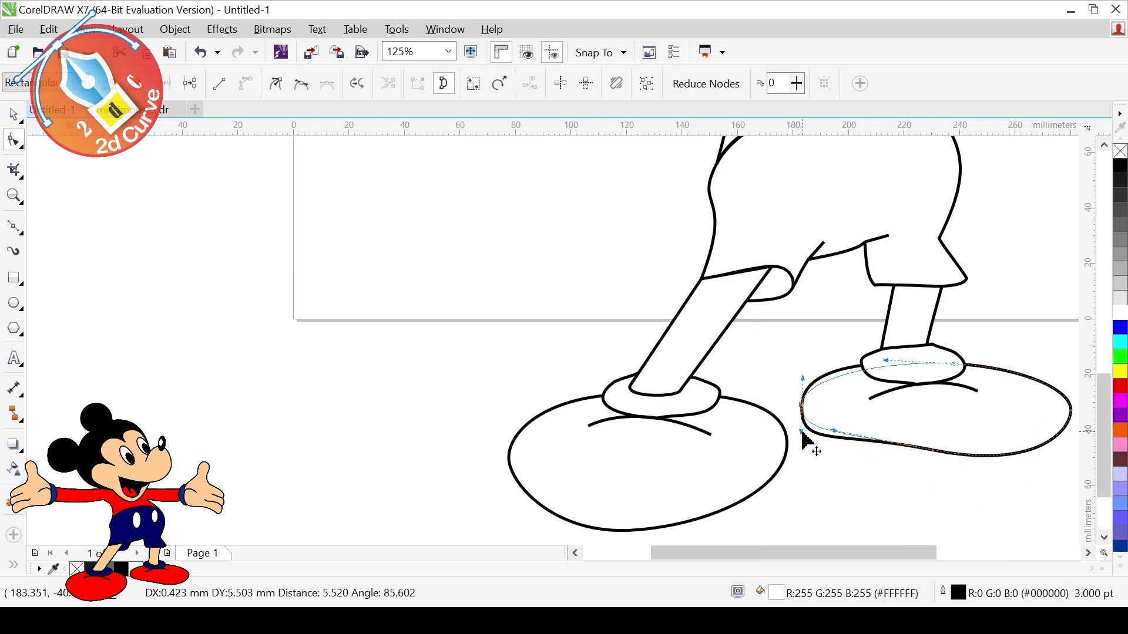
scroll(1015, 475, down, 1)
scroll(972, 408, up, 2)
Step: Bring the right leg in front of its cuff, shorten it to end inside the cuff and round its bottom edge
key(space)
click(879, 300)
key(shift+Page_Up)
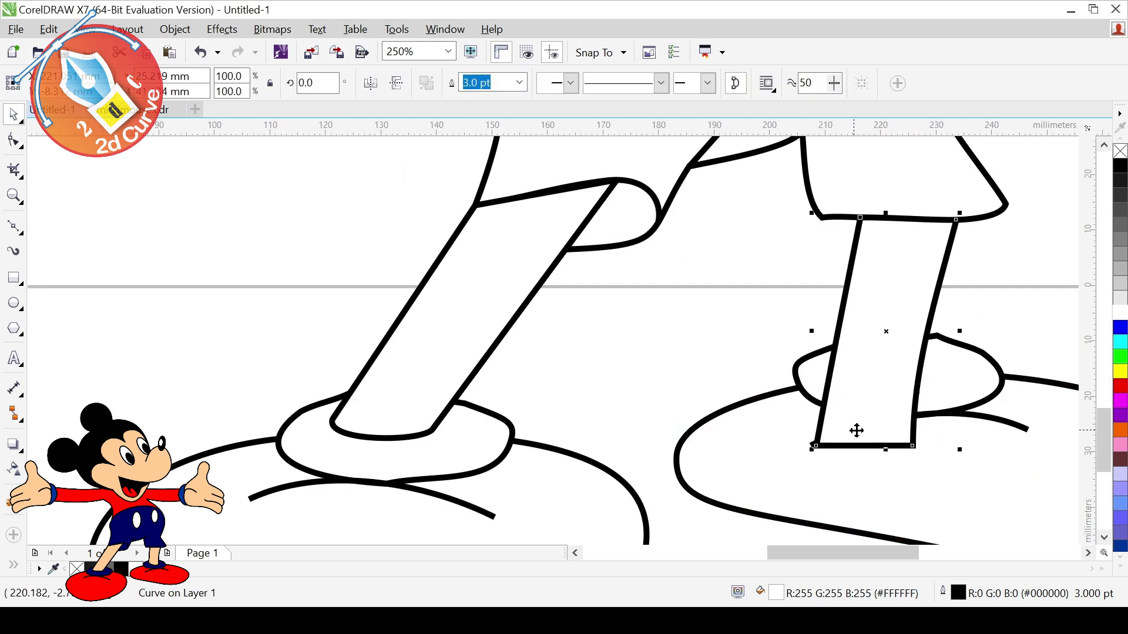
drag(886, 452, 934, 404)
key(space)
drag(913, 386, 937, 384)
drag(840, 384, 839, 371)
drag(940, 389, 939, 380)
drag(872, 368, 940, 394)
scroll(975, 426, down, 4)
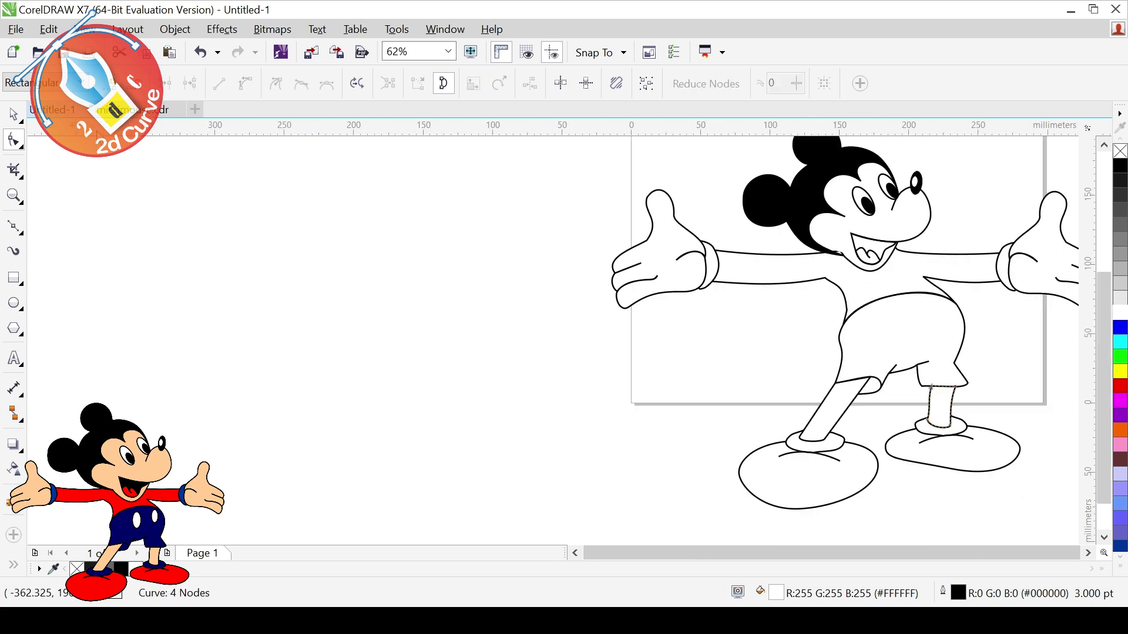
Step: Draw two upright oval buttons on the front of the shorts and give them a 3 pt outline
key(space)
scroll(822, 552, right, 3)
click(819, 458)
key(F7)
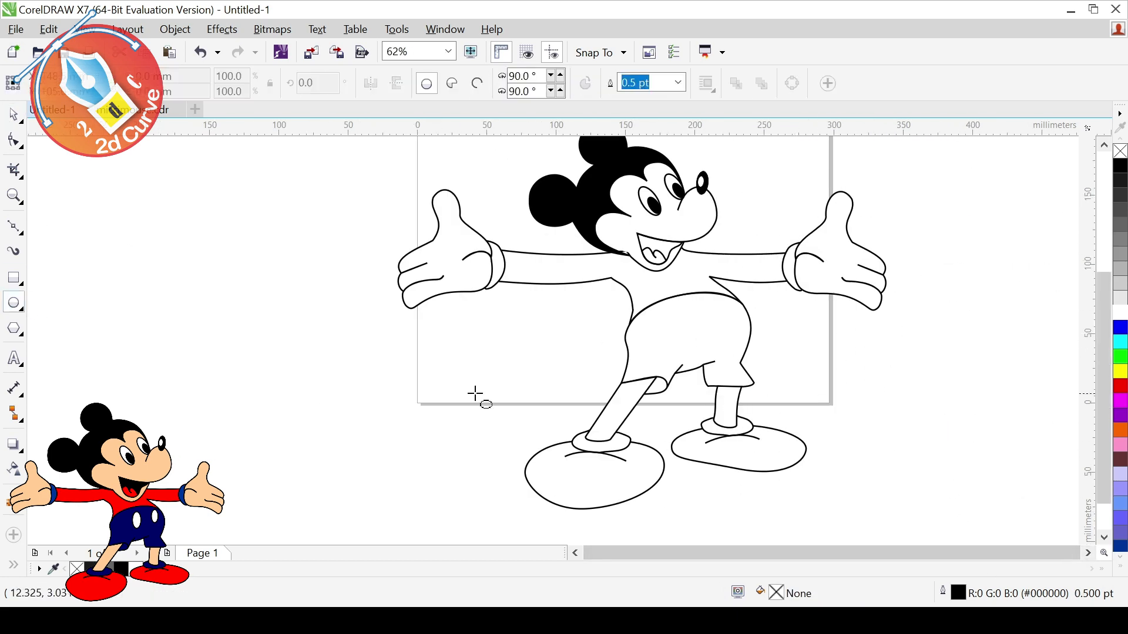
mouse_move(672, 301)
mouse_down()
mouse_move(700, 357)
mouse_move(686, 347)
mouse_move(733, 323)
mouse_up()
text(3)
key(Return)
Step: Scale the whole character down to fit the page and centre it on the page
scroll(763, 335, down, 1)
key(ctrl+a)
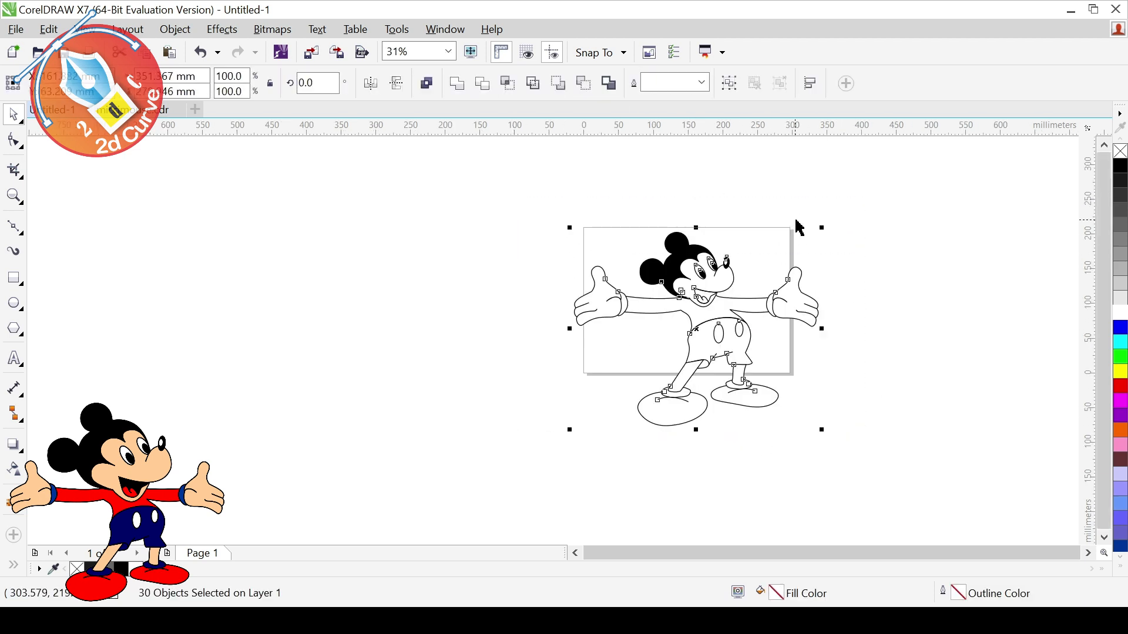
drag(813, 227, 745, 291)
key(p)
key(z)
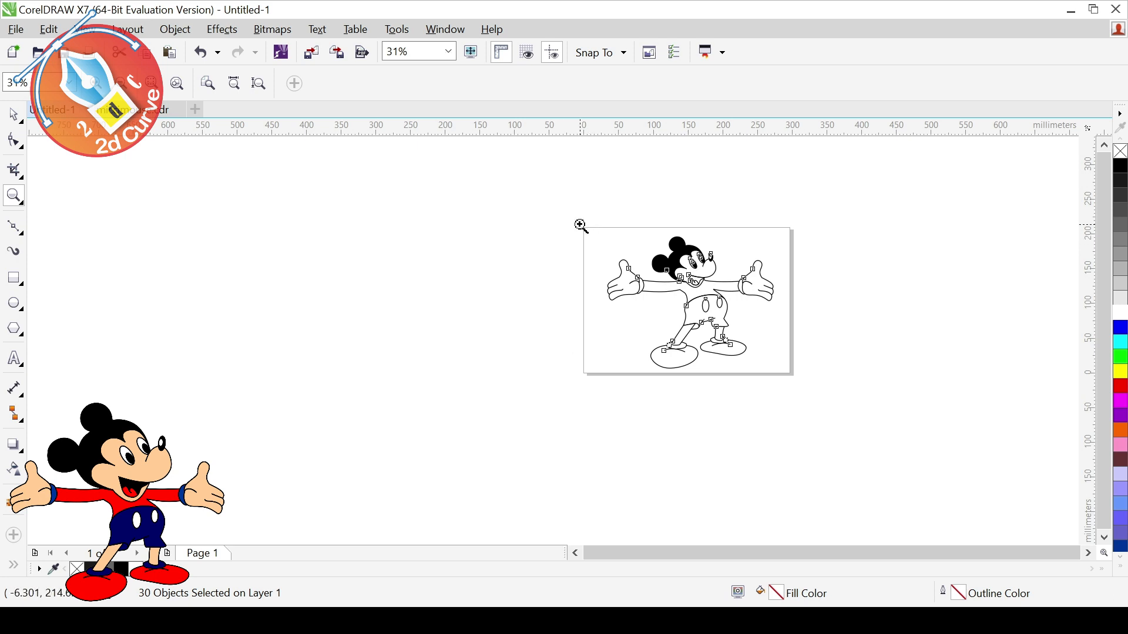
drag(580, 227, 796, 378)
key(space)
click(138, 252)
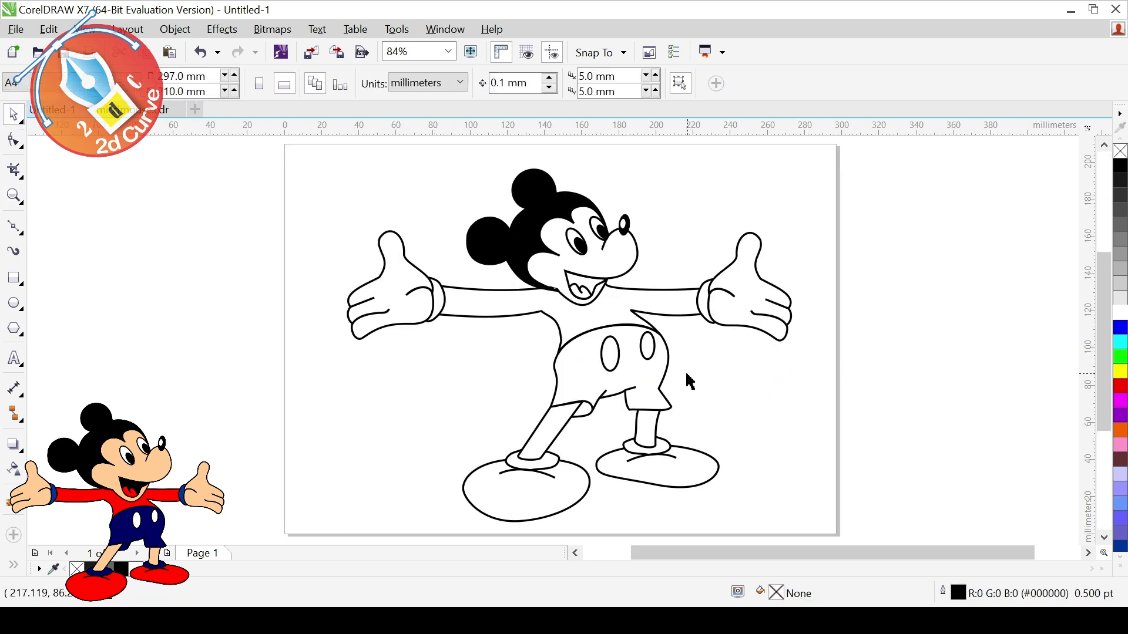
Step: Fill the shorts with dark navy blue
click(569, 379)
click(1120, 329)
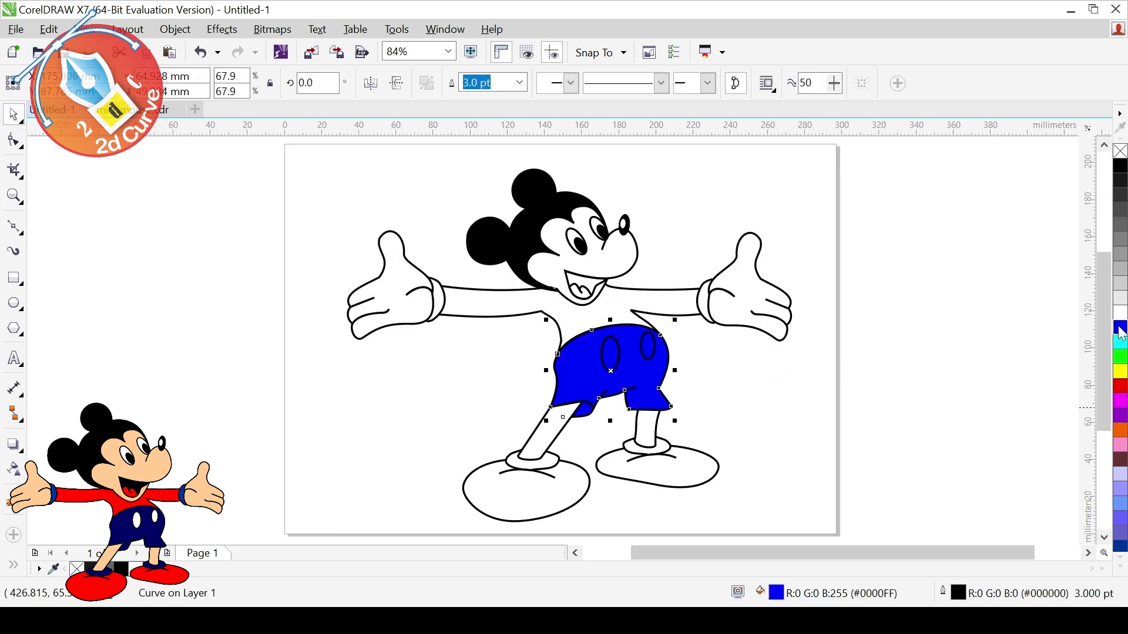
click(1121, 547)
click(1120, 558)
Step: Fill the shirt with red and the oval buttons on the shorts with white
click(623, 312)
click(1120, 357)
click(619, 354)
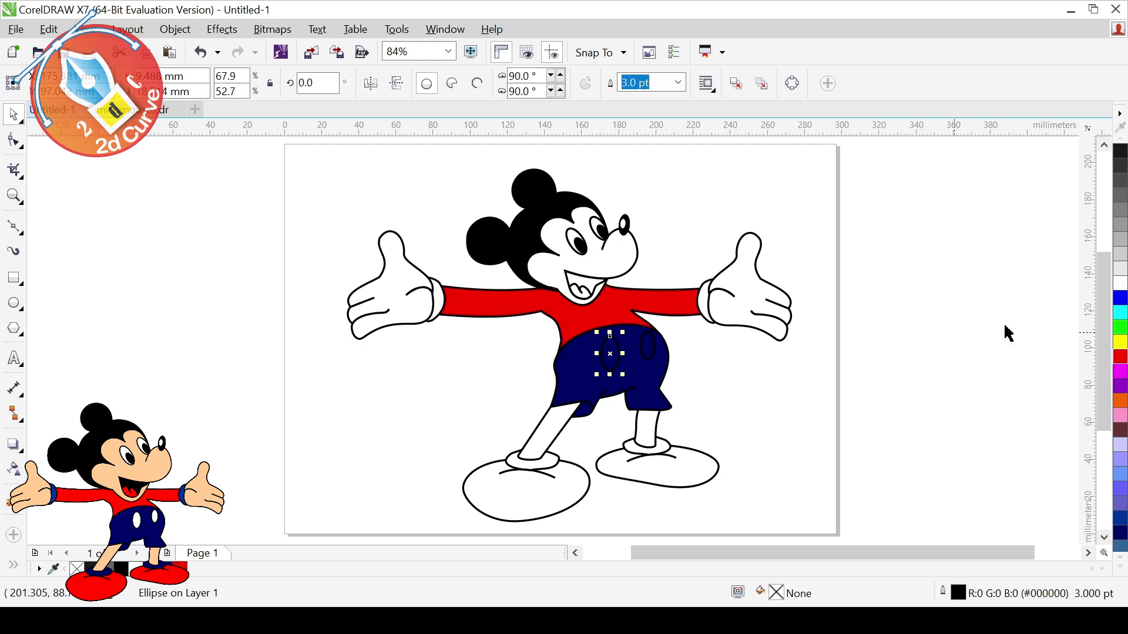
click(1120, 283)
Step: Fill both hands with a light peach skin colour
click(390, 285)
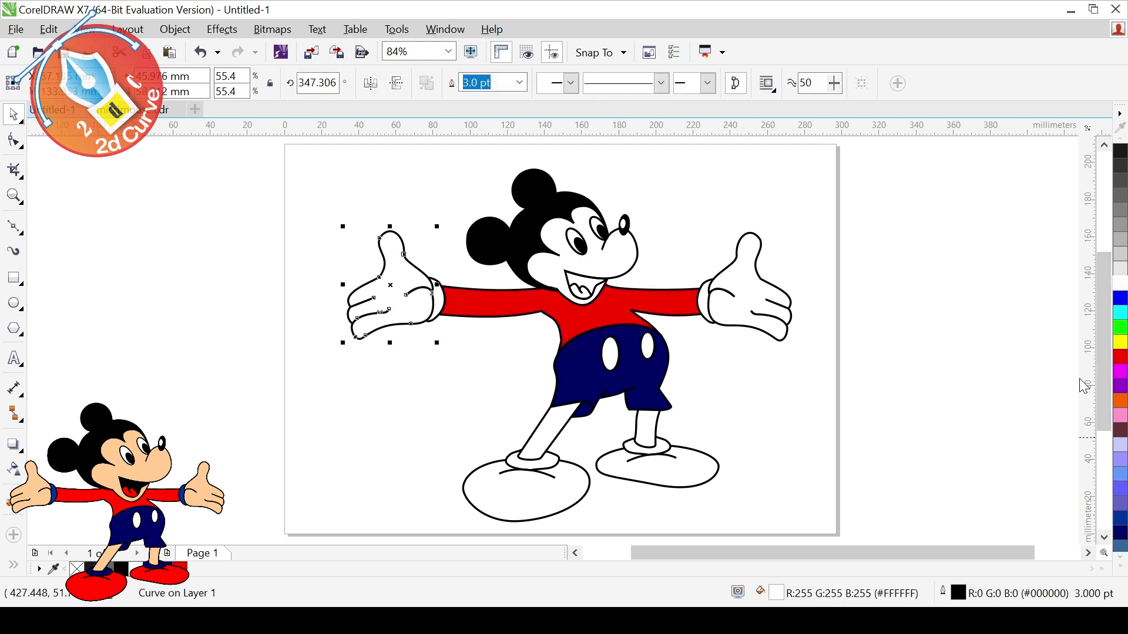
scroll(1121, 382, down, 5)
click(1120, 531)
click(1120, 322)
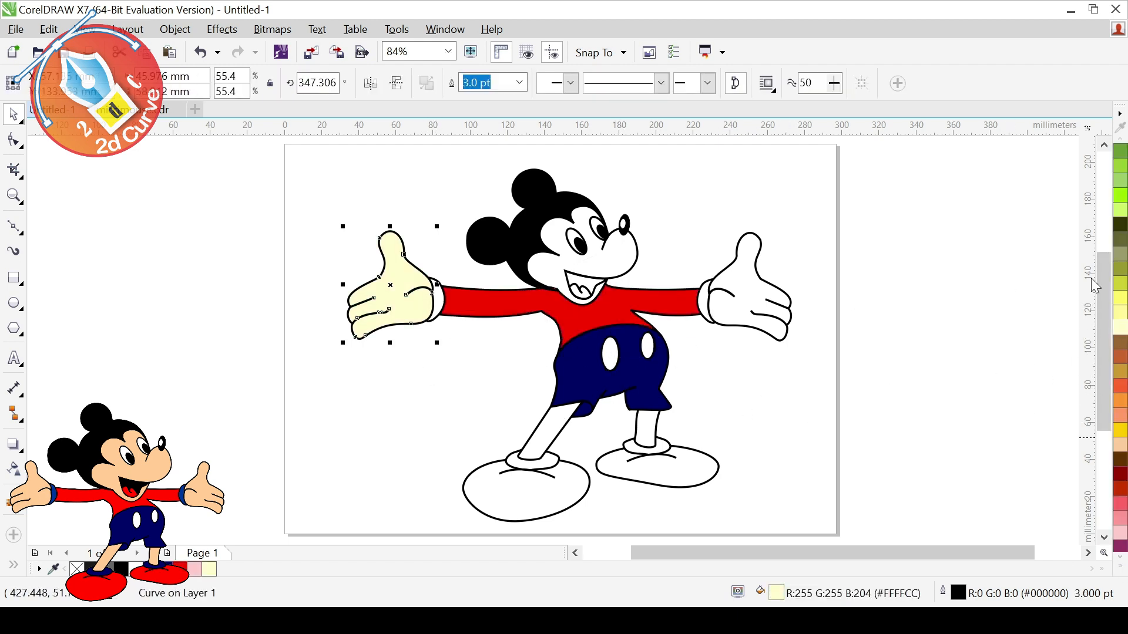
click(1121, 445)
click(752, 294)
click(1121, 445)
Step: Fill both legs with the same light peach skin colour as the hands
click(646, 425)
click(1120, 445)
click(537, 428)
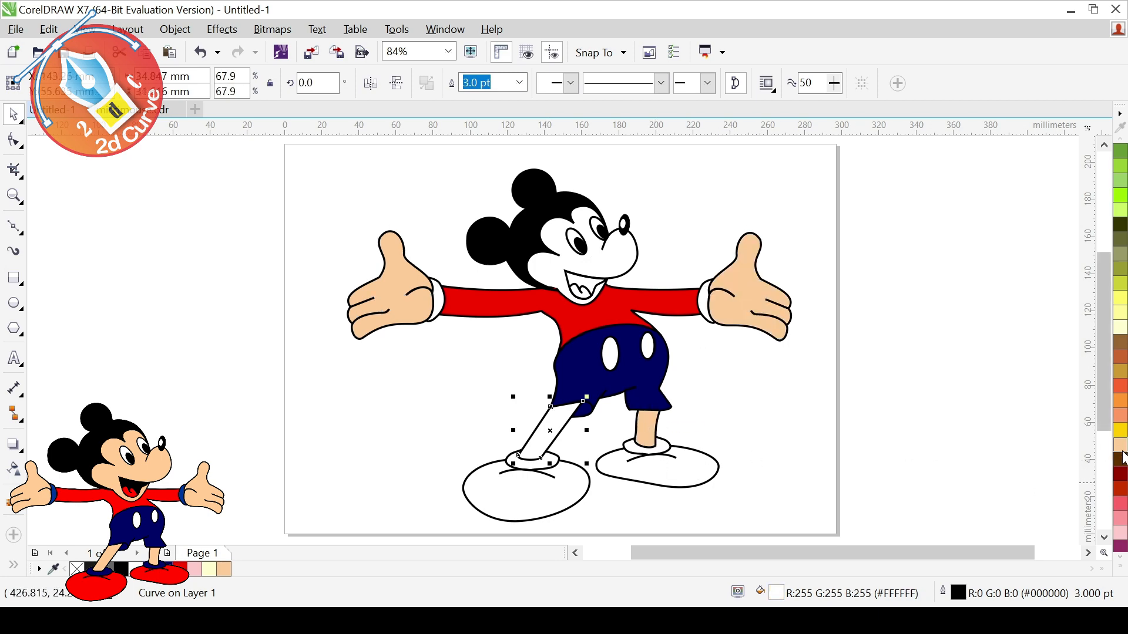
click(1120, 445)
Step: Try filling the muzzle with light peach and inspect the head curve's node beside the chin
click(611, 259)
click(1120, 444)
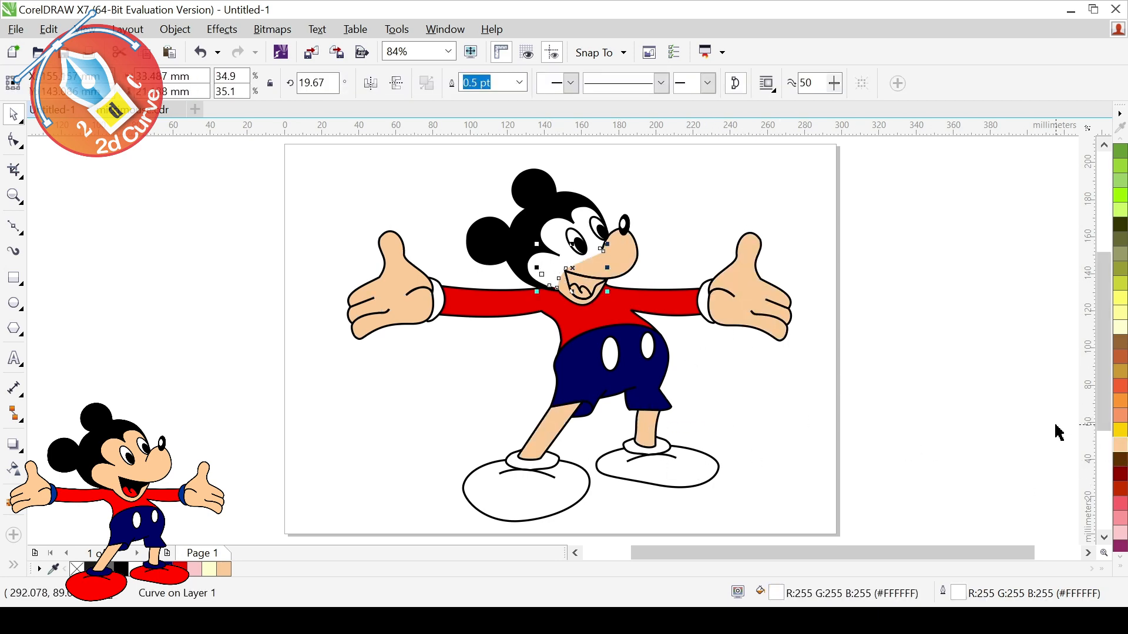
scroll(573, 300, up, 5)
key(F10)
click(512, 283)
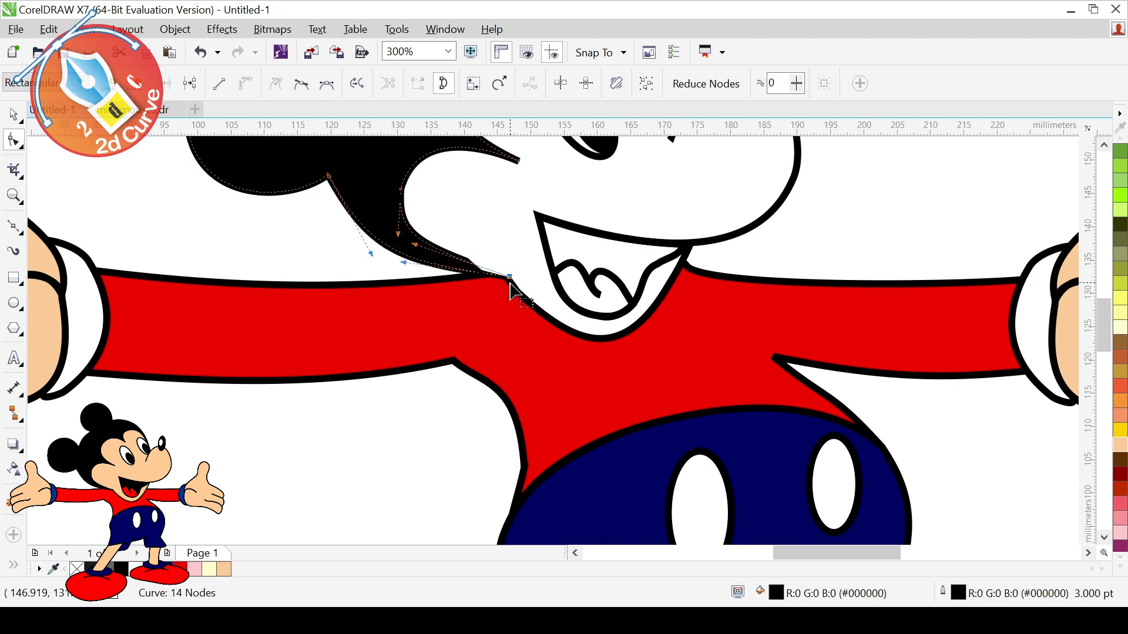
Step: Draw a rectangle about 42 mm wide over the face and convert it to curves
scroll(376, 300, down, 5)
key(F6)
drag(583, 188, 654, 267)
scroll(652, 258, up, 4)
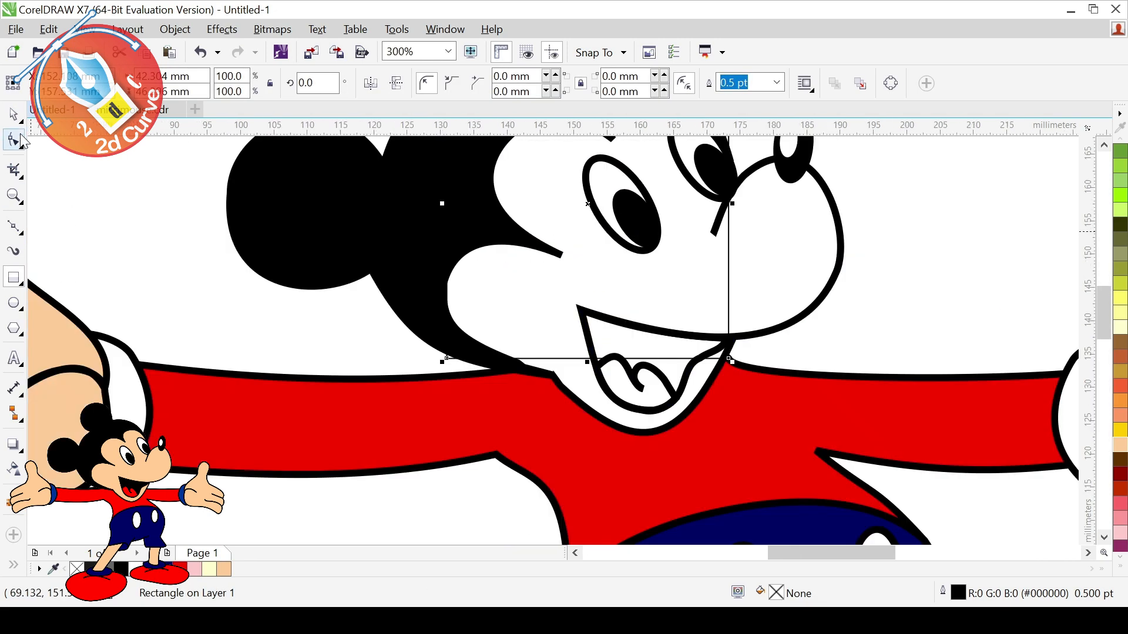
key(ctrl+q)
Step: Add nodes to the face rectangle and move its corners so that it stays within the head's outline
key(F10)
scroll(692, 278, down, 3)
click(708, 359)
double_click(708, 359)
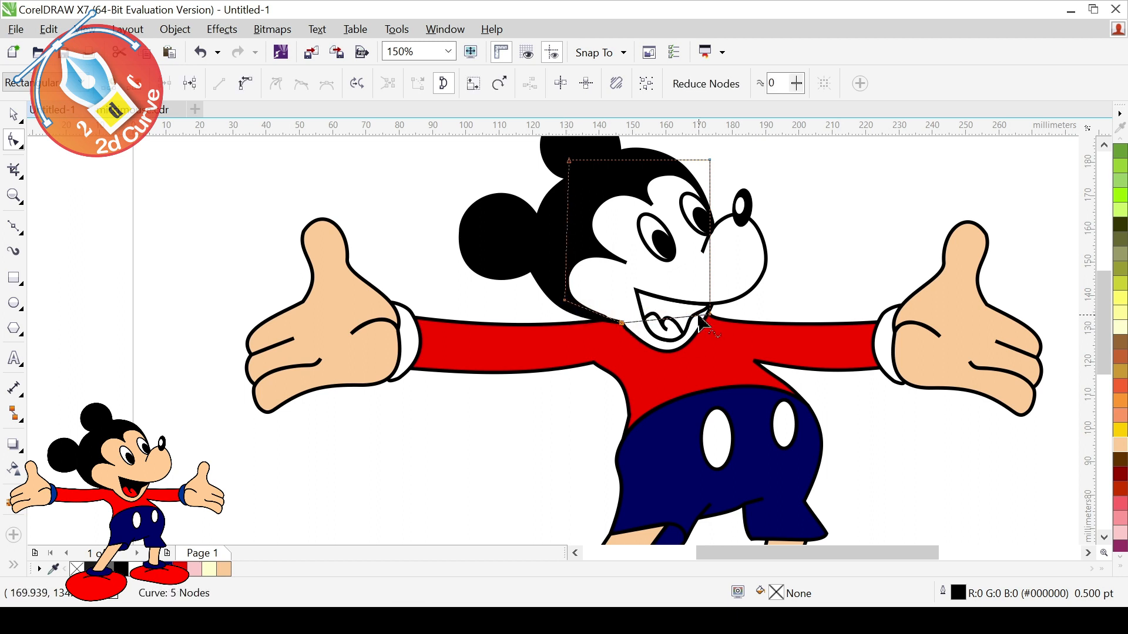
drag(709, 160, 678, 169)
double_click(707, 204)
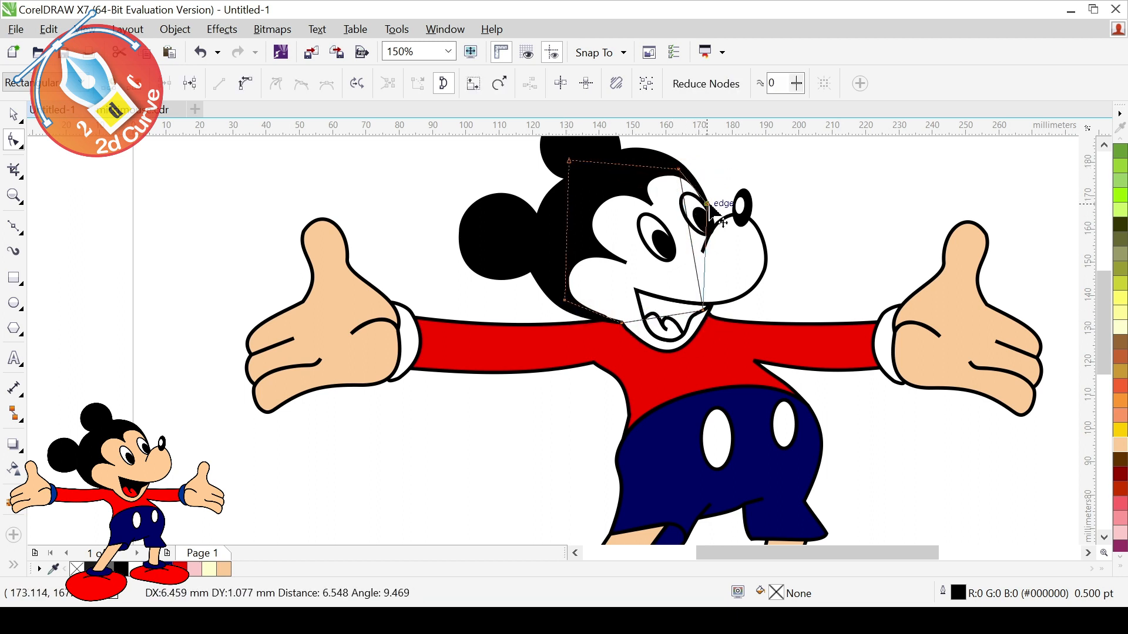
Step: Give the face patch a pale yellow #FFFFCC fill and outline and place it behind the head and facial features
key(space)
click(1120, 327)
right_click(1120, 326)
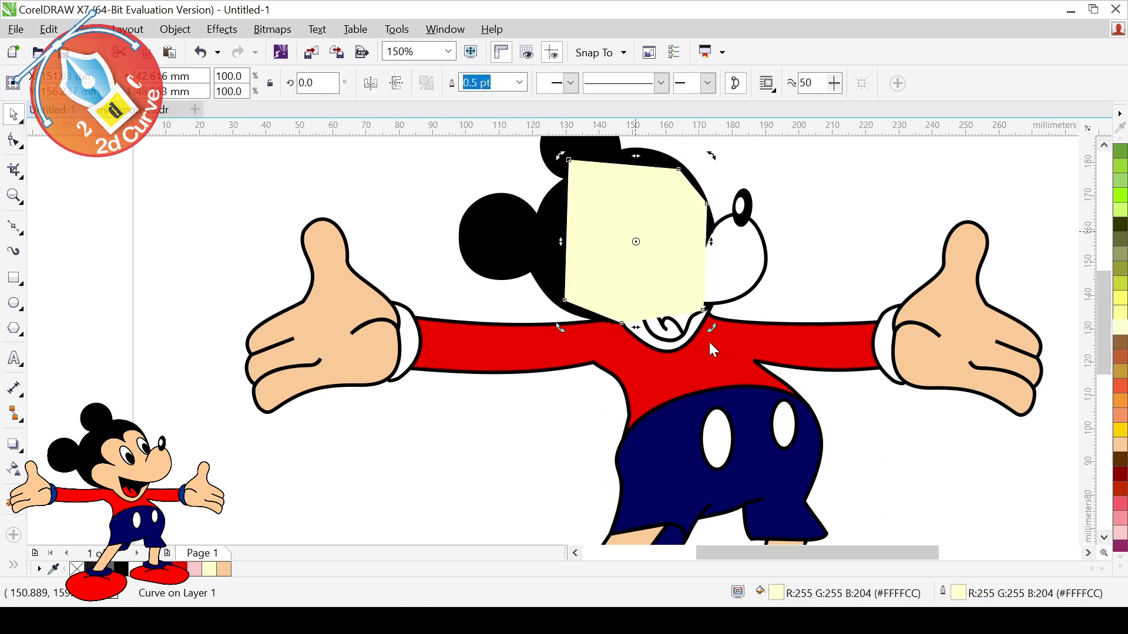
key(Escape)
click(611, 304)
scroll(741, 352, down, 1)
Step: Recolour the muzzle and the face patch, including the patch's outline, with light peach
click(733, 347)
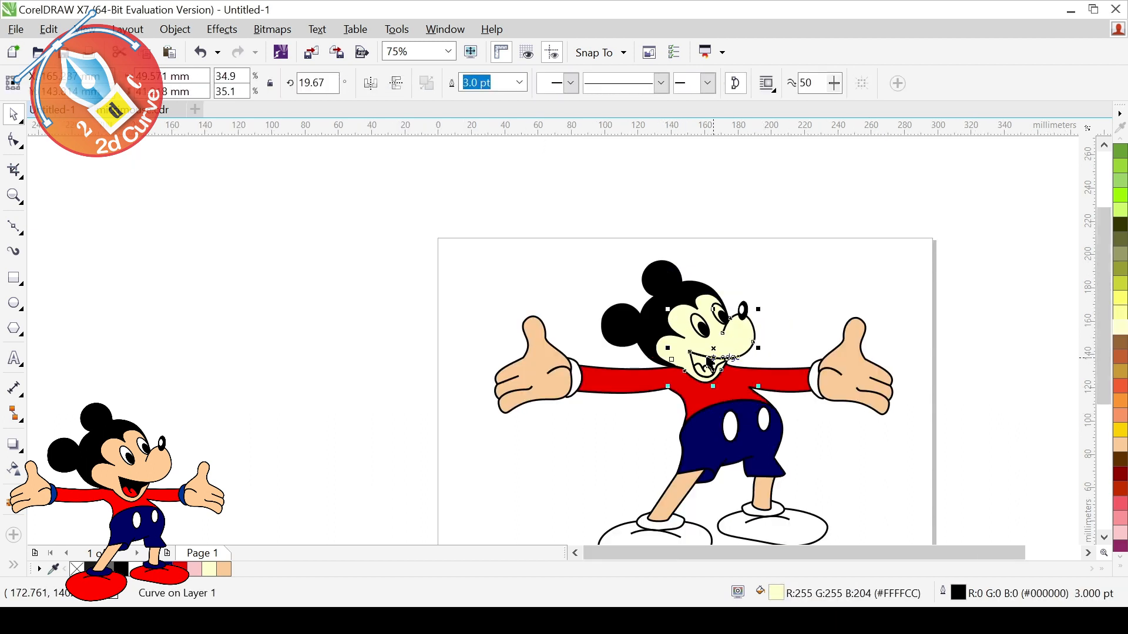
click(1119, 446)
key(Tab)
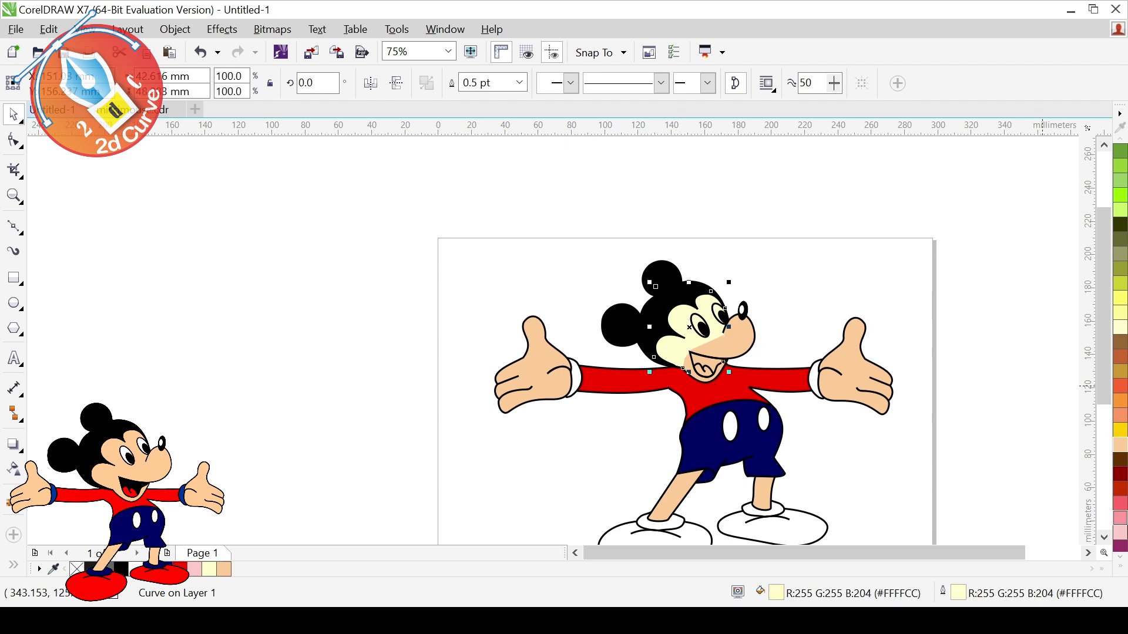
click(1119, 445)
key(Tab)
click(1120, 445)
key(Escape)
Step: Fill the left wrist cuff with dark blue and the right wrist cuff with bright blue
key(Tab)
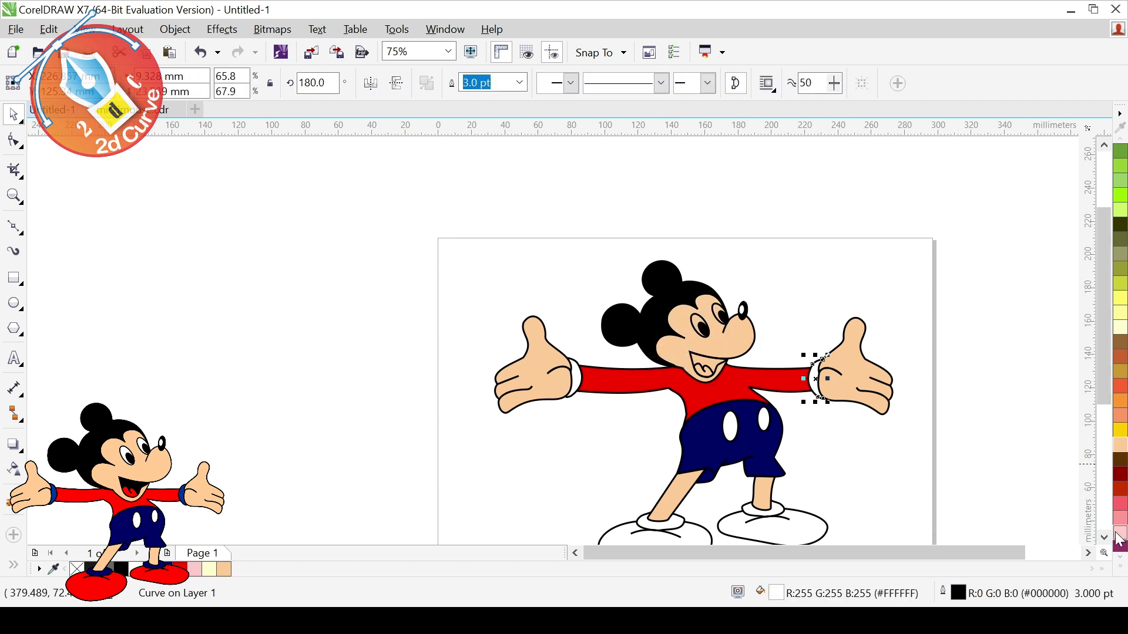
scroll(1120, 352, down, 3)
click(1119, 372)
key(Tab)
click(1120, 372)
key(Escape)
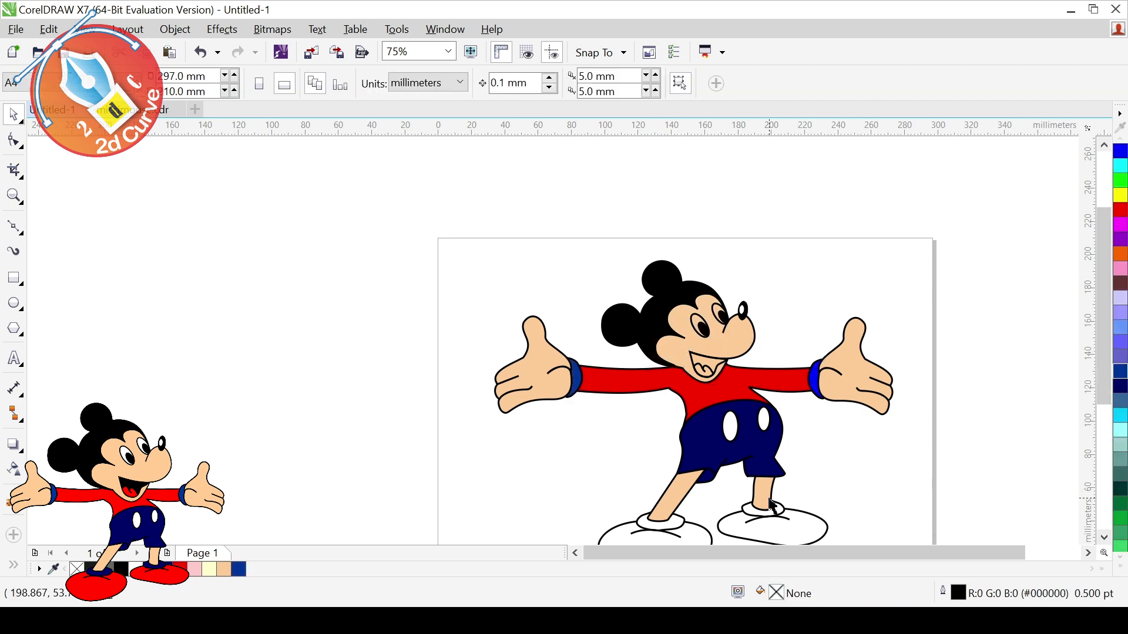
Step: Fill both shoes with red
scroll(764, 517, down, 1)
scroll(764, 516, up, 1)
click(653, 478)
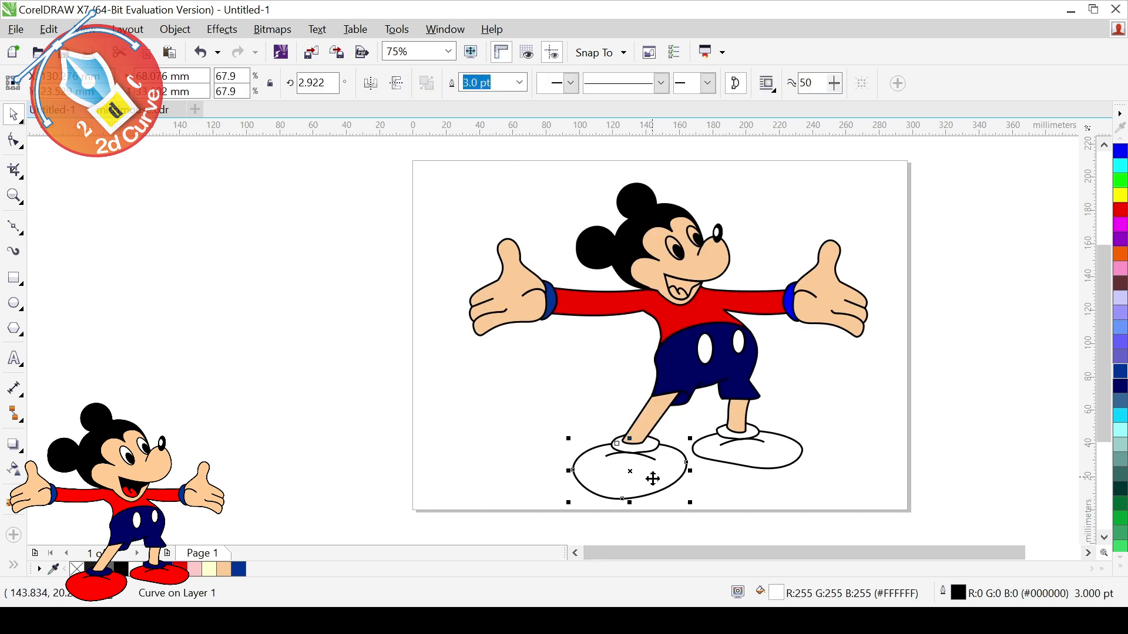
click(1119, 212)
key(Tab)
click(1120, 211)
Step: Fill both ankle cuffs with navy and the right wrist cuff with the same dark blue as the left one
key(Tab)
key(Tab)
click(1120, 386)
key(Tab)
click(1120, 386)
key(Tab)
key(Tab)
click(1120, 372)
click(969, 404)
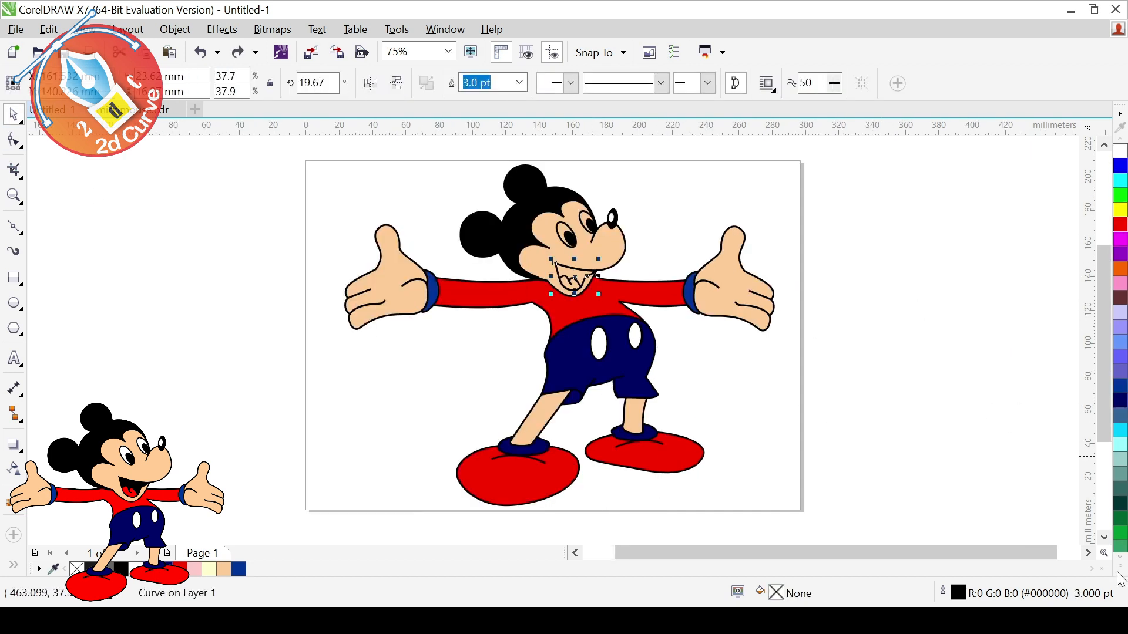
Step: Fill the inside of the mouth with black
click(1120, 151)
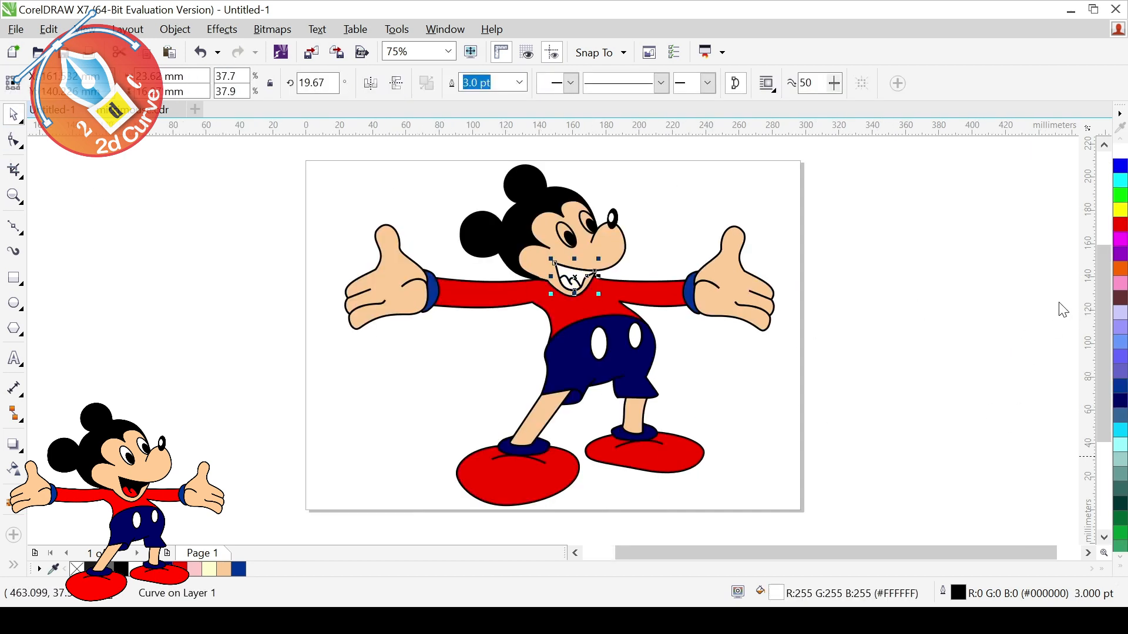
click(1119, 139)
click(1119, 151)
Step: Fill the tongue with red and the eye ovals with white
click(566, 286)
click(1120, 372)
click(950, 373)
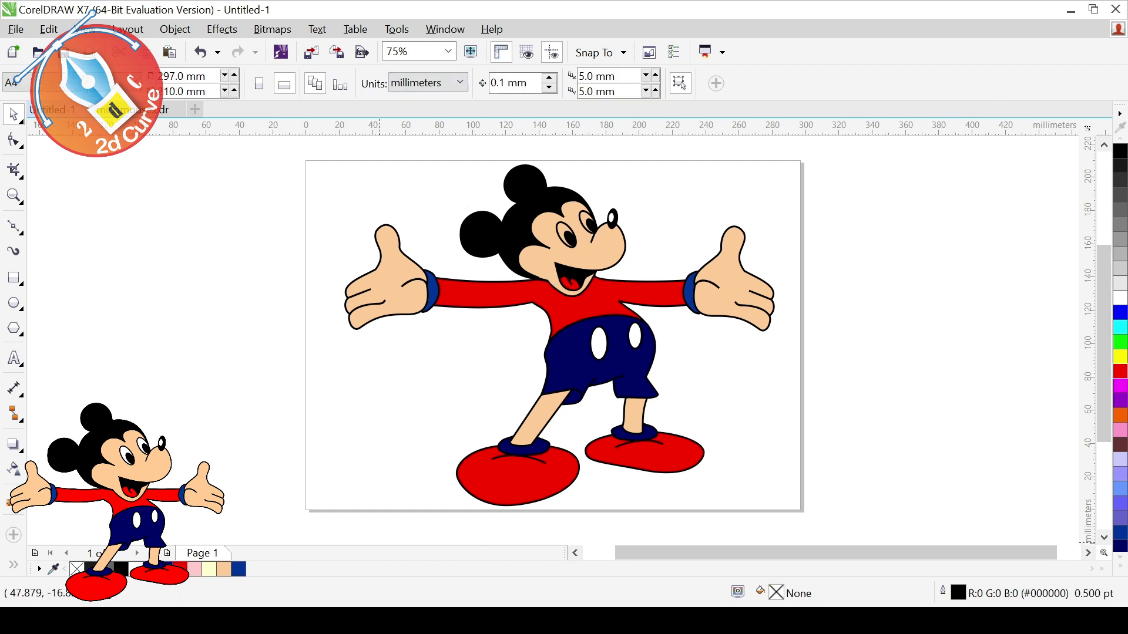
click(581, 210)
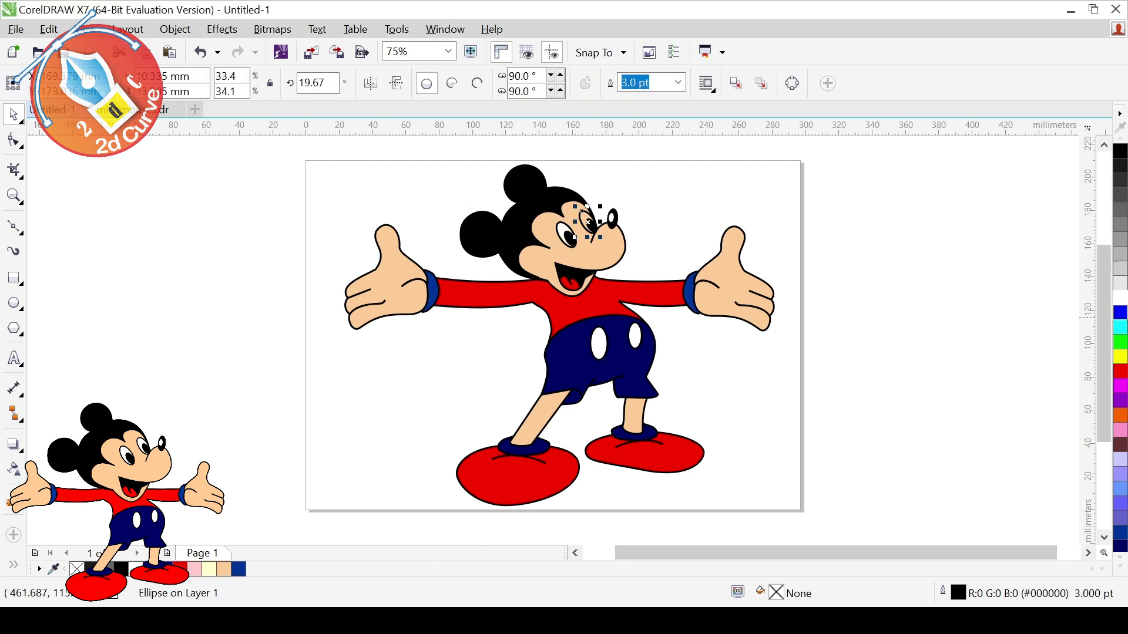
click(852, 309)
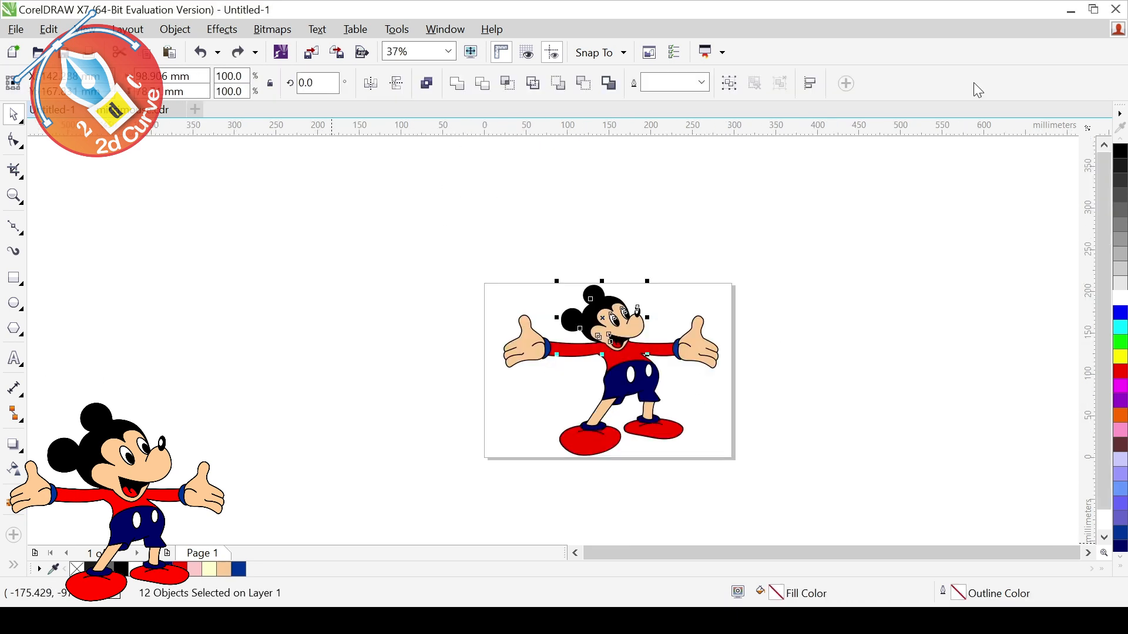
Step: Select all parts of the head, enlarge them together and reposition the head on the shirt's neckline
click(822, 176)
drag(546, 253, 579, 313)
drag(649, 281, 714, 251)
drag(643, 321, 627, 325)
scroll(627, 324, up, 1)
drag(707, 191, 715, 184)
drag(670, 318, 665, 305)
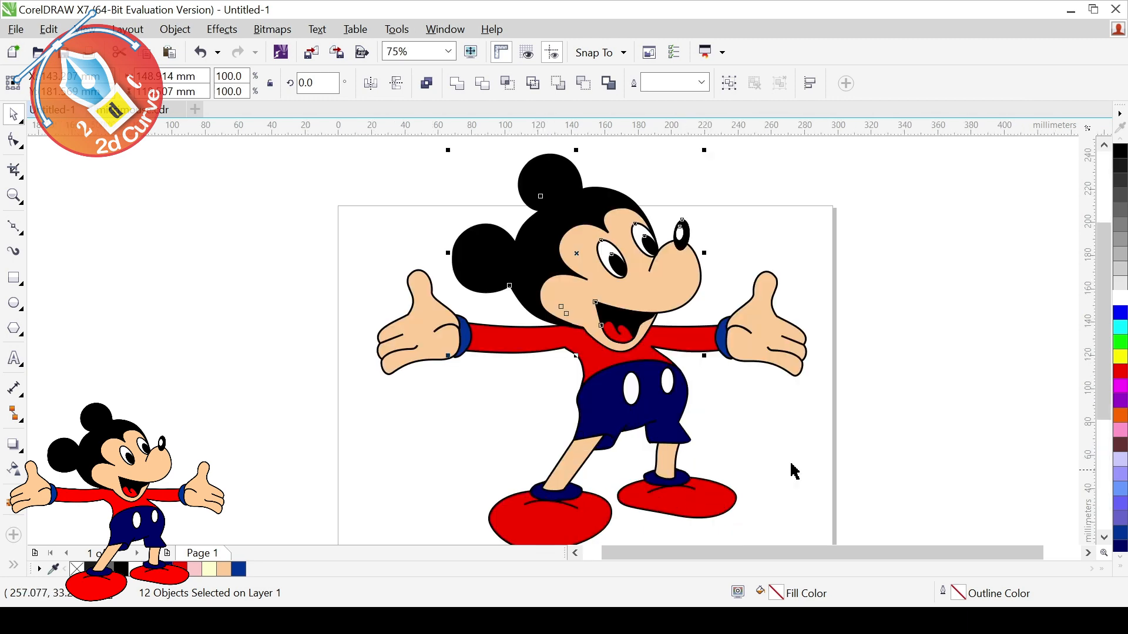
click(814, 318)
Step: Scale the whole character down to about 218 mm wide and position it within the page
scroll(716, 396, down, 1)
drag(513, 272, 805, 542)
drag(765, 298, 745, 319)
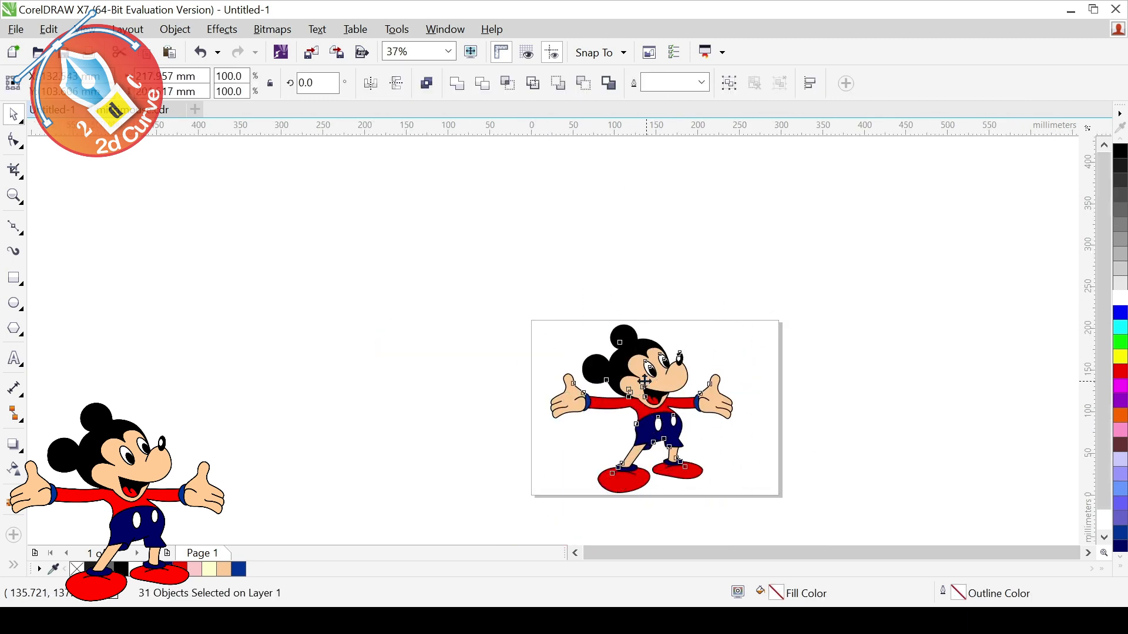
key(Escape)
scroll(724, 427, up, 1)
key(z)
drag(357, 203, 780, 499)
click(14, 114)
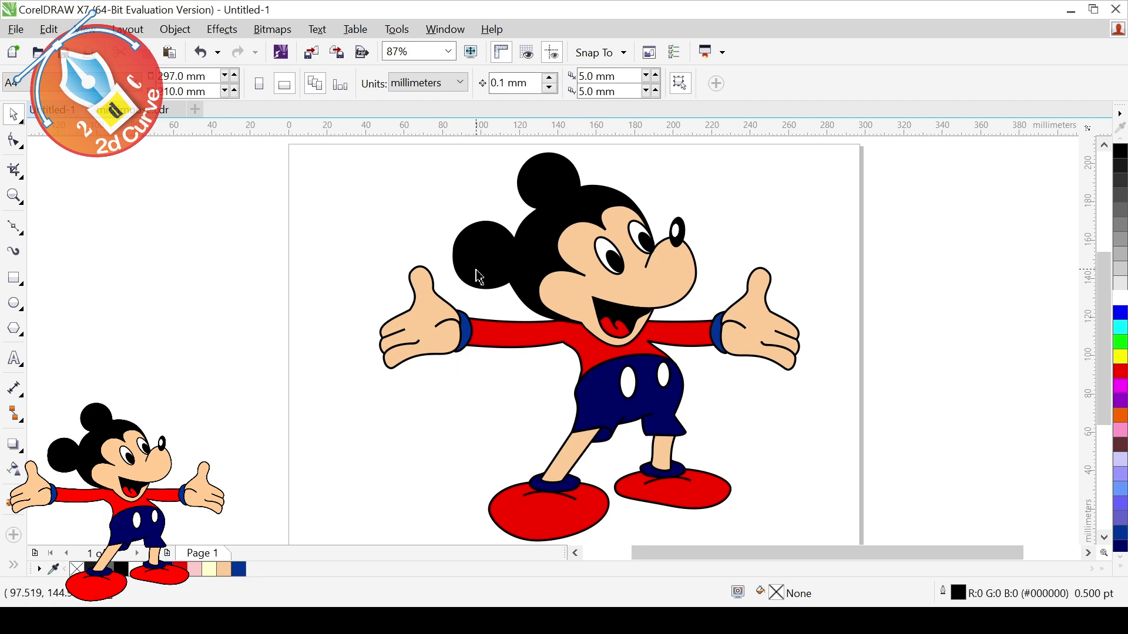